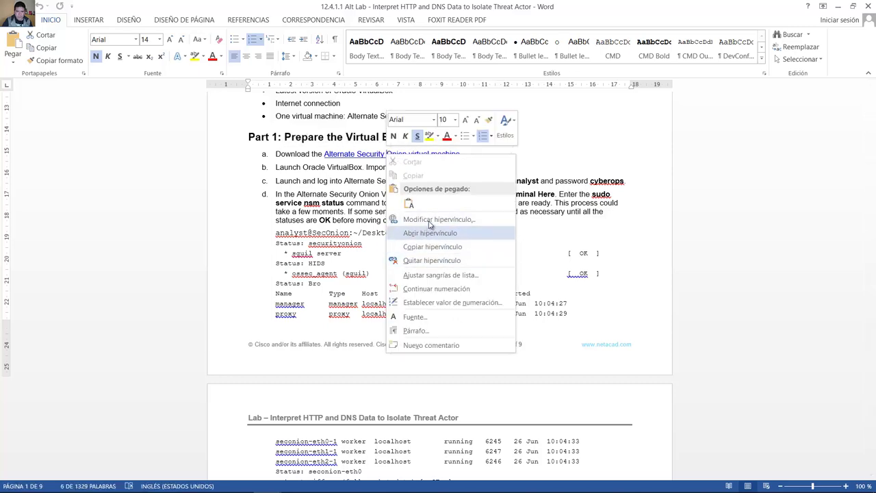
Step: Copy the web address from the 'Alternate Security Onion virtual machine' hyperlink dialog, leaving the link unchanged
click(433, 220)
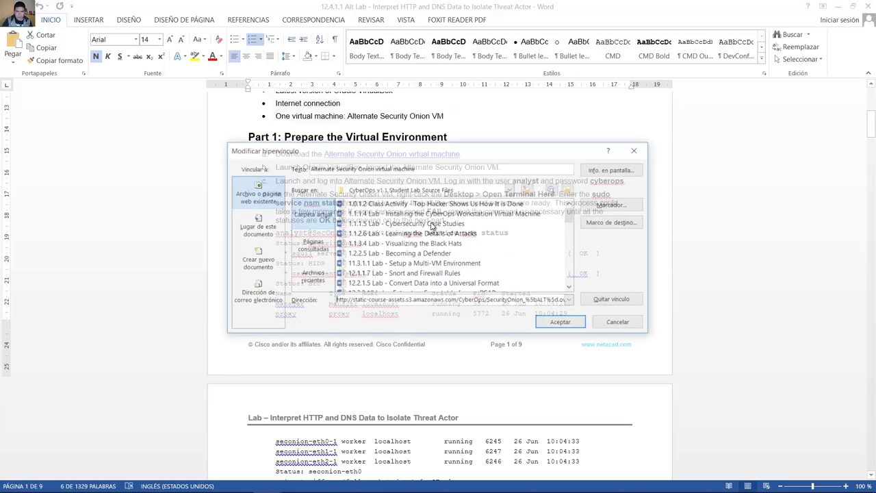
double_click(493, 301)
click(493, 301)
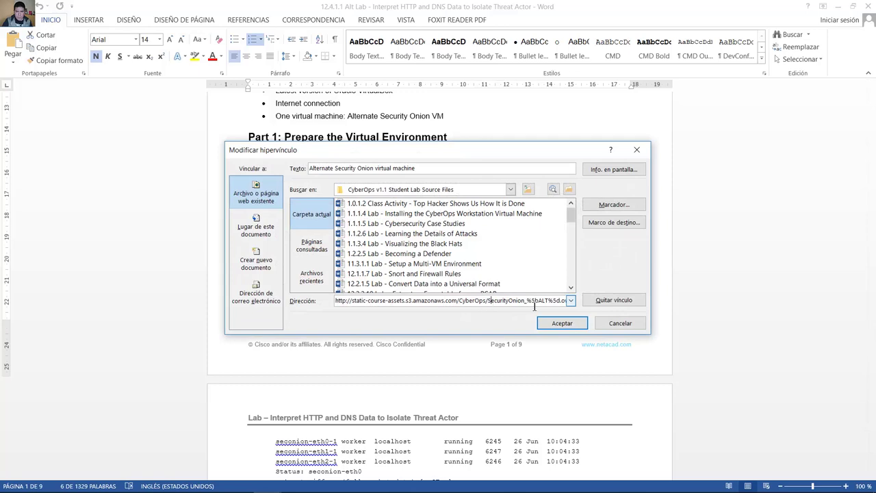
scroll(572, 273, down, 20)
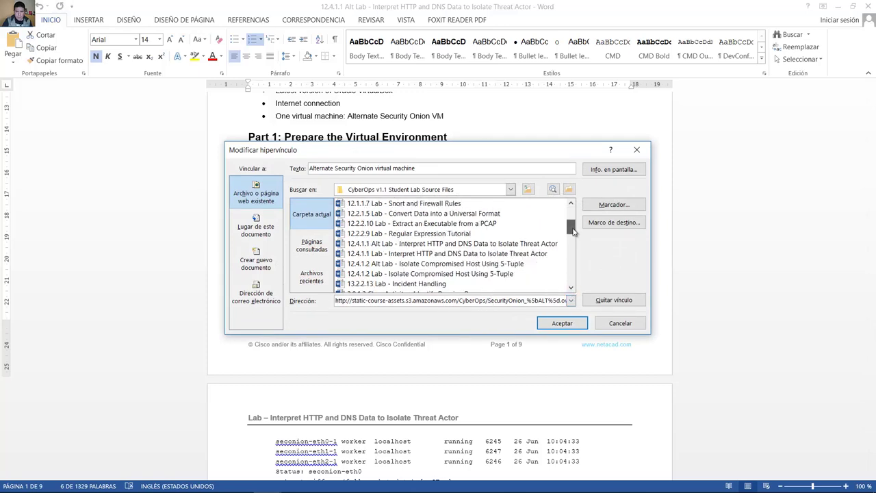
scroll(575, 252, up, 20)
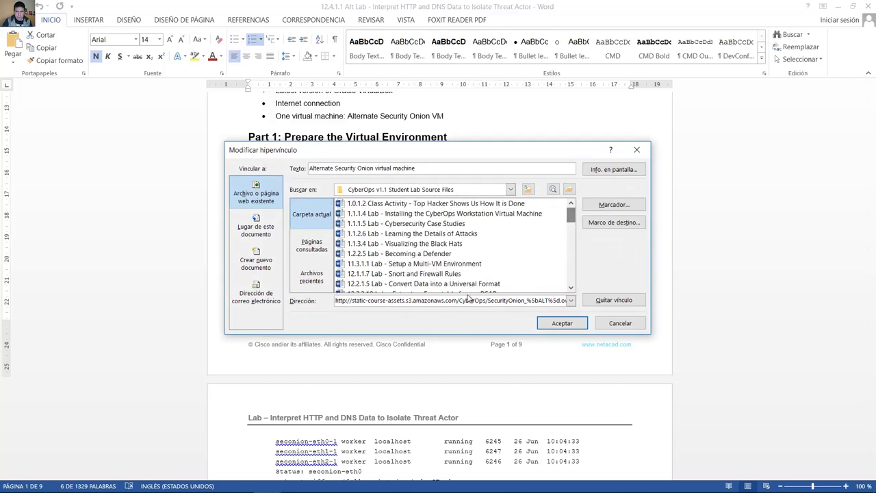
triple_click(453, 302)
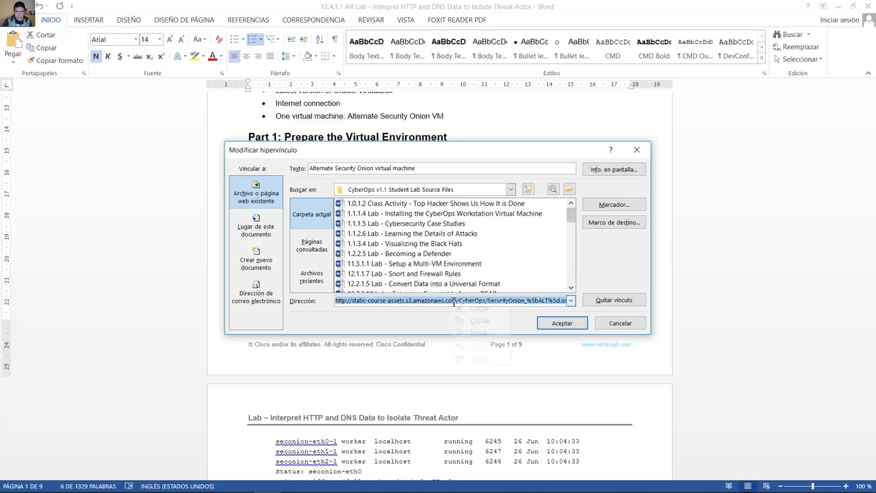
right_click(454, 302)
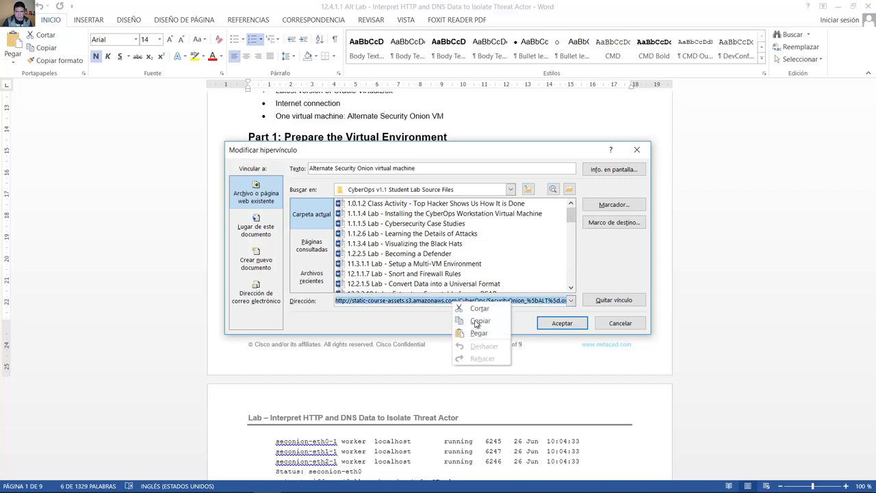
click(477, 321)
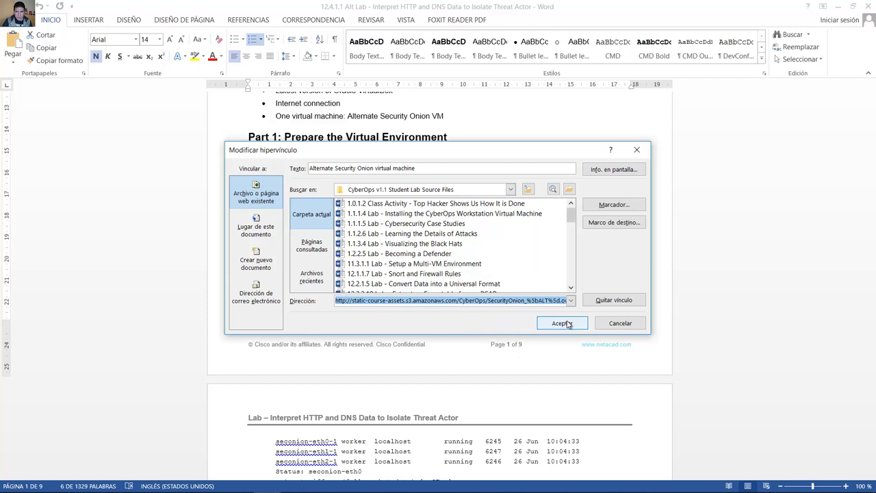
click(620, 323)
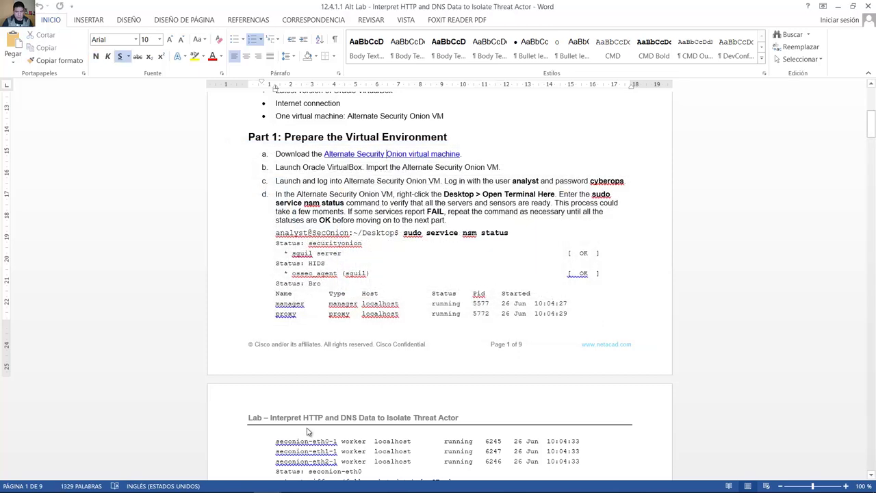
Step: Paste the copied address into Edge and save the SecurityOnion_%5bALT%5d.ova download
click(113, 483)
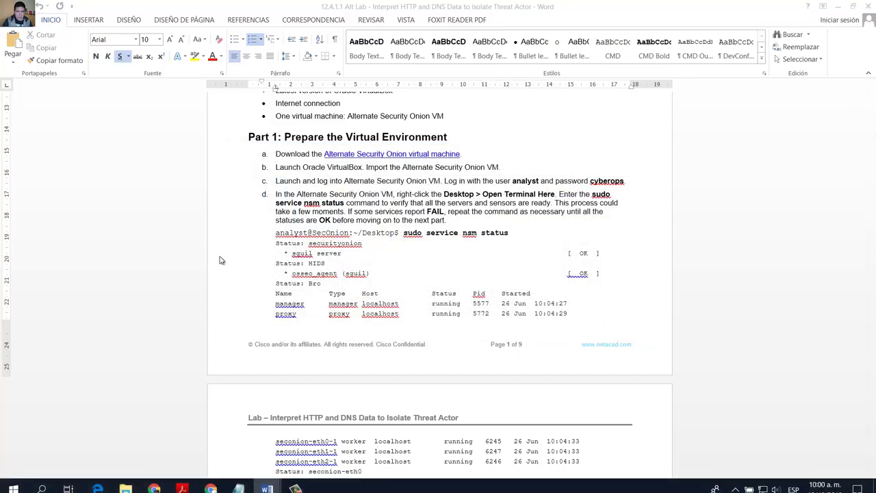
click(357, 29)
key(ctrl+v)
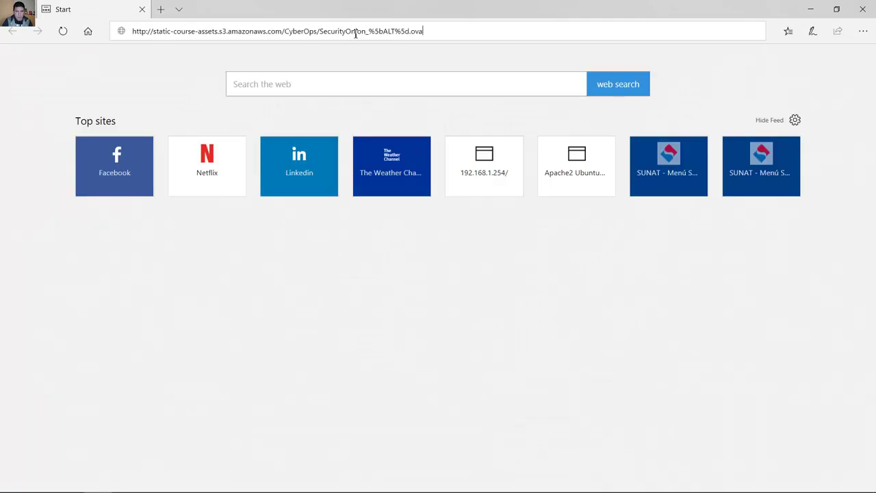
key(Return)
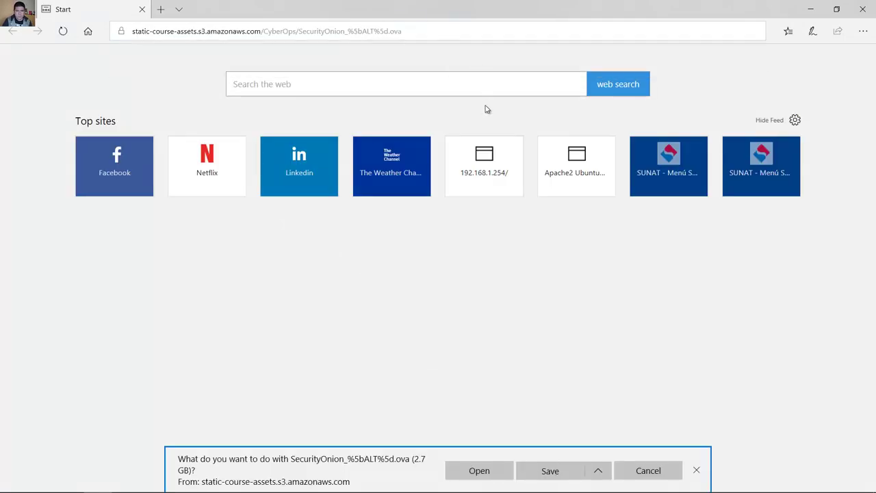
click(551, 470)
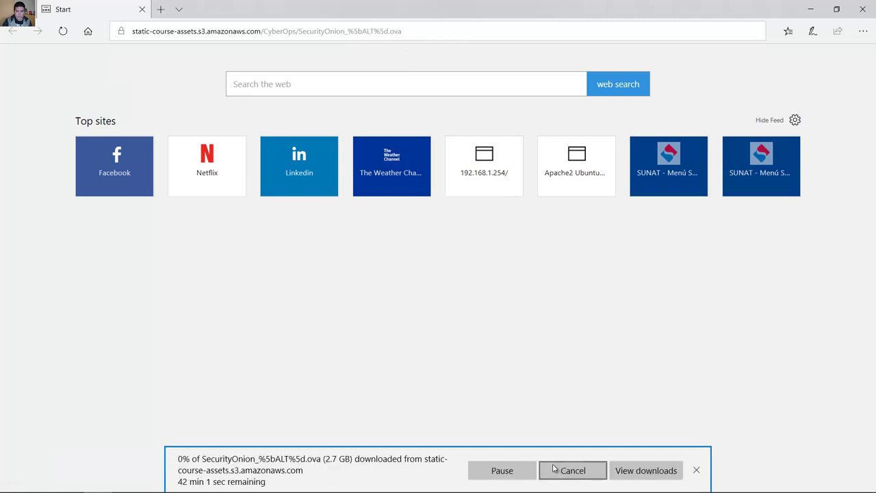
Step: Check the downloads list, then return to Word and highlight the import instruction in step b
click(627, 471)
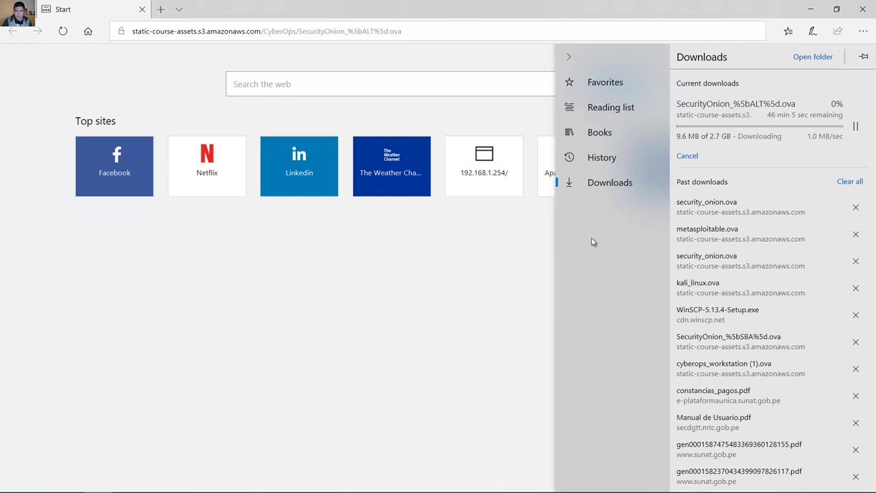
mouse_move(154, 482)
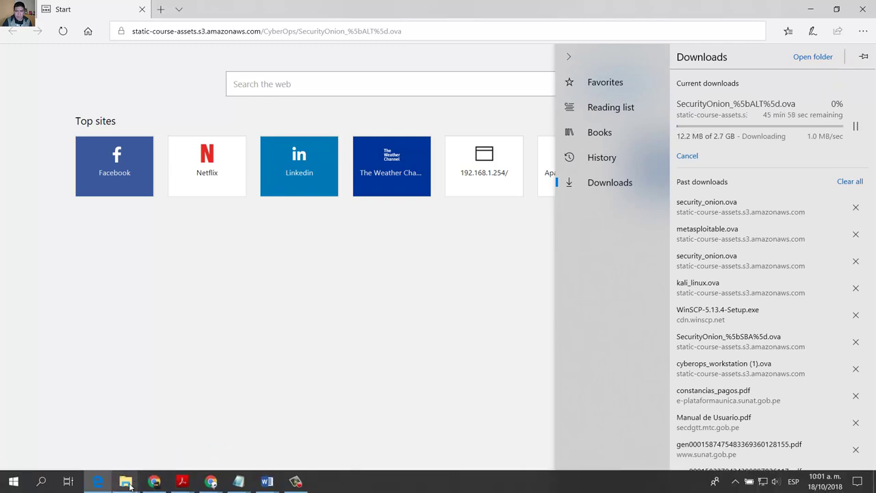
click(267, 481)
drag(385, 167, 501, 167)
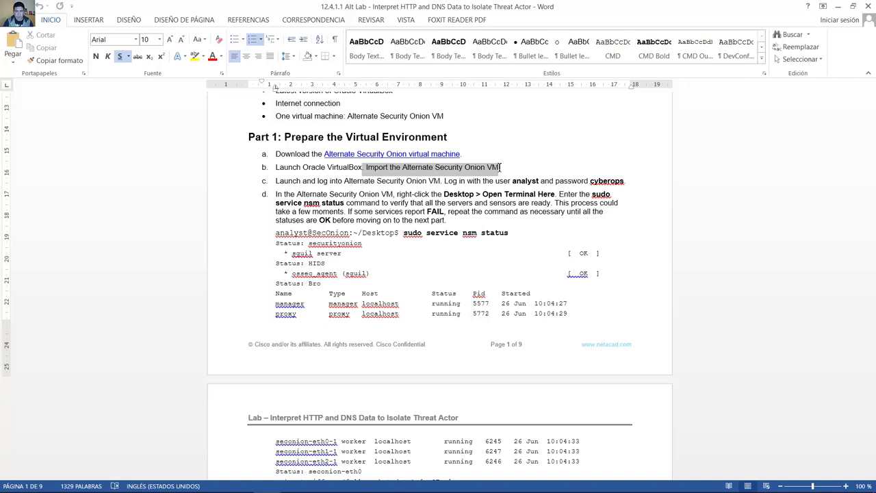
Step: Launch Oracle VM VirtualBox from the desktop, dismiss the new-version notice, and reposition the Manager window
click(838, 6)
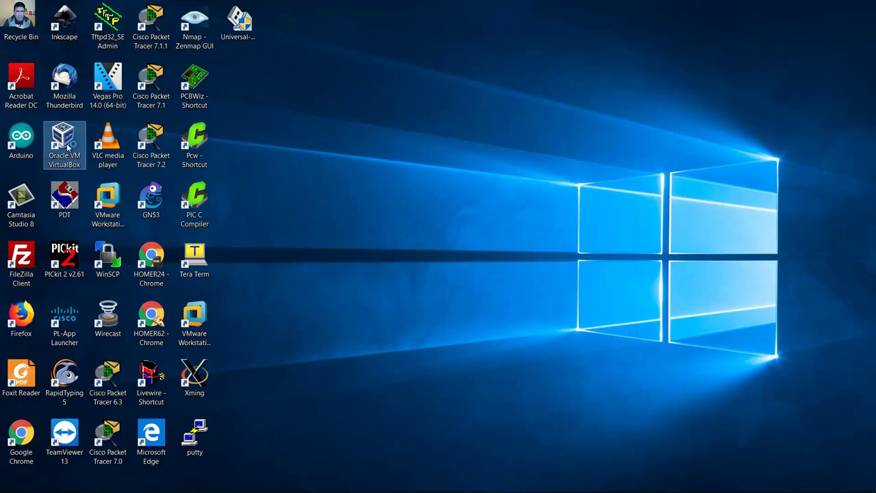
click(68, 146)
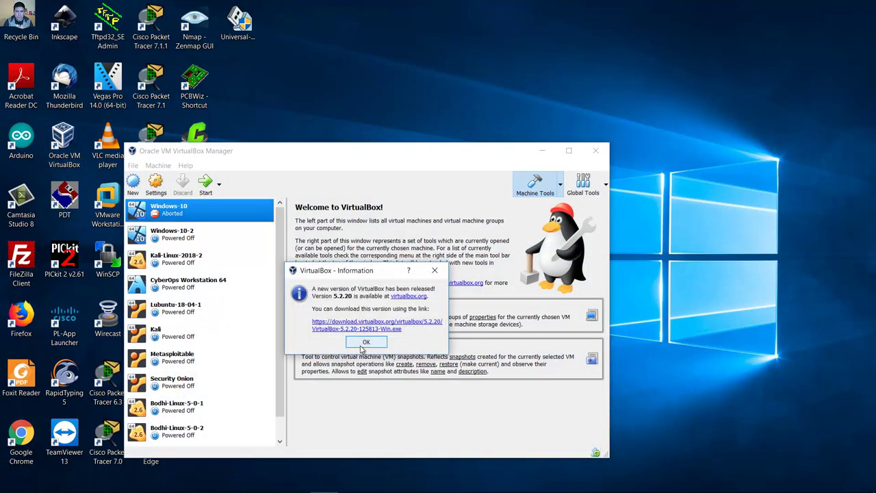
click(366, 341)
drag(408, 159, 478, 75)
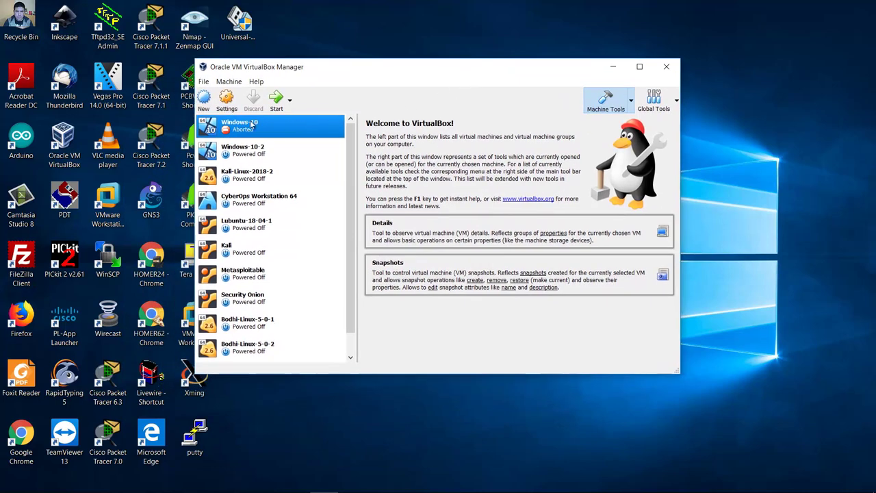
click(204, 83)
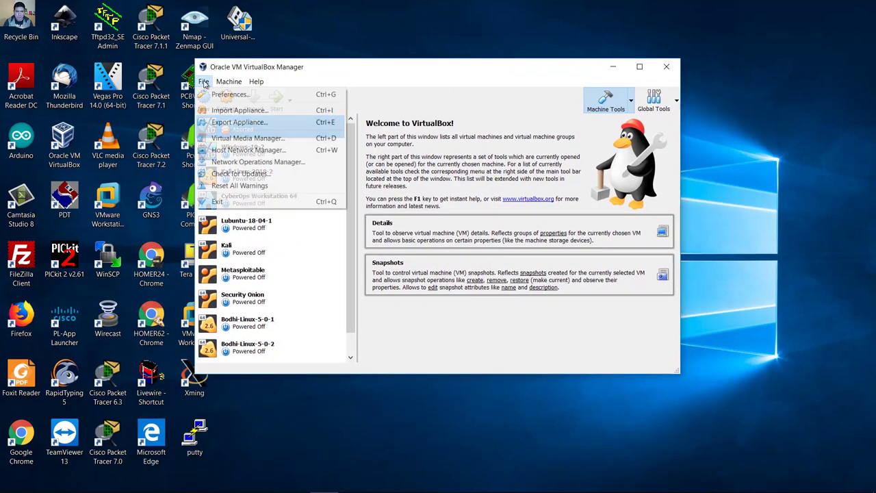
Step: Pick SecurityOnion_%5bALT%5d.ova from the Downloads folder as the appliance to import
click(294, 111)
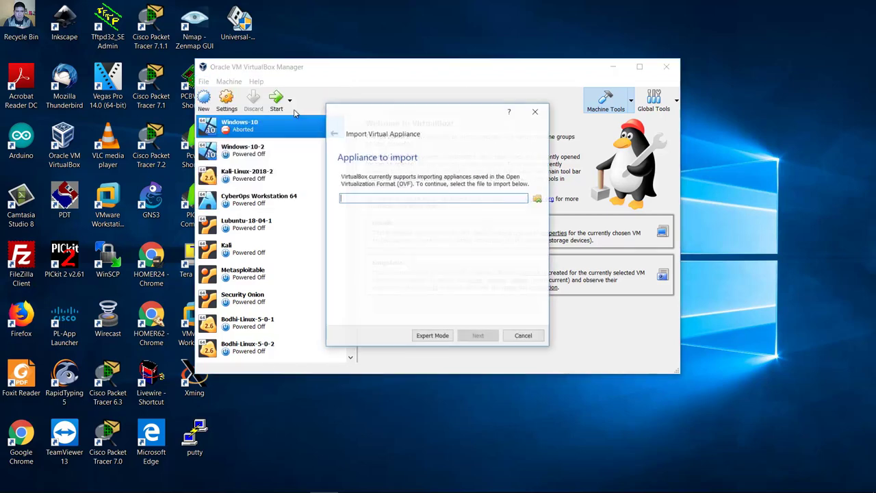
click(538, 202)
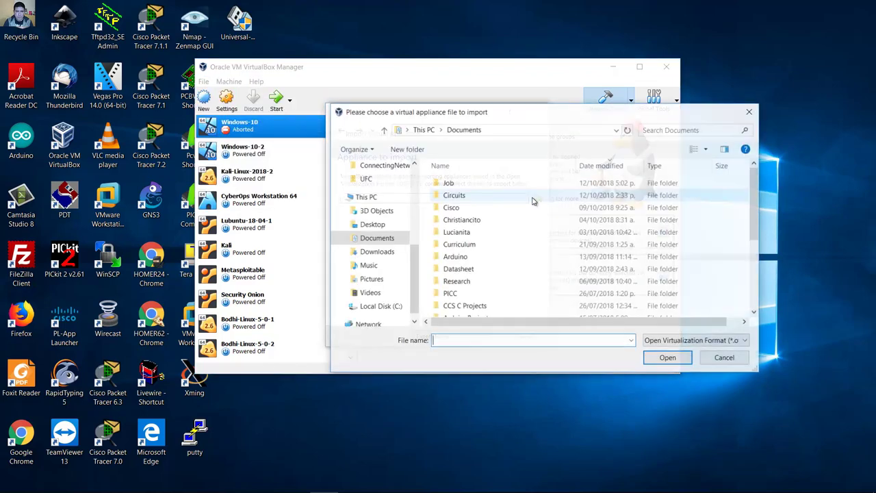
scroll(383, 274, down, 3)
scroll(412, 225, up, 3)
scroll(413, 225, up, 3)
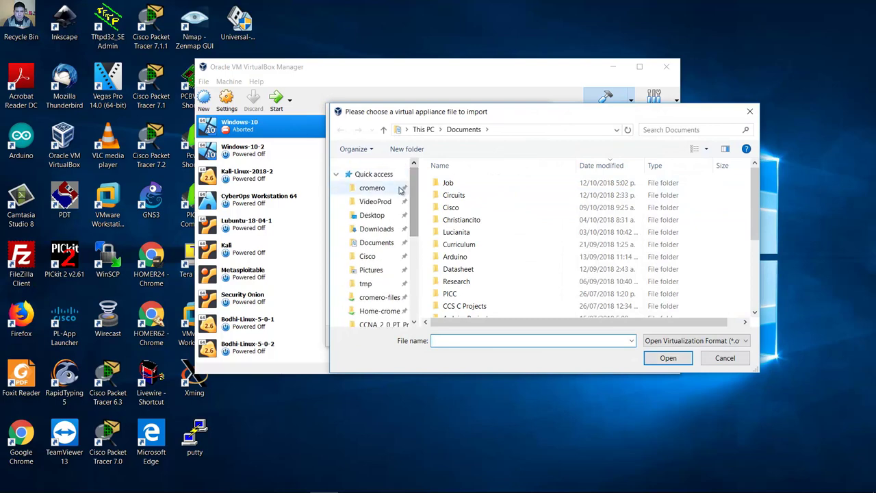
click(377, 229)
click(483, 184)
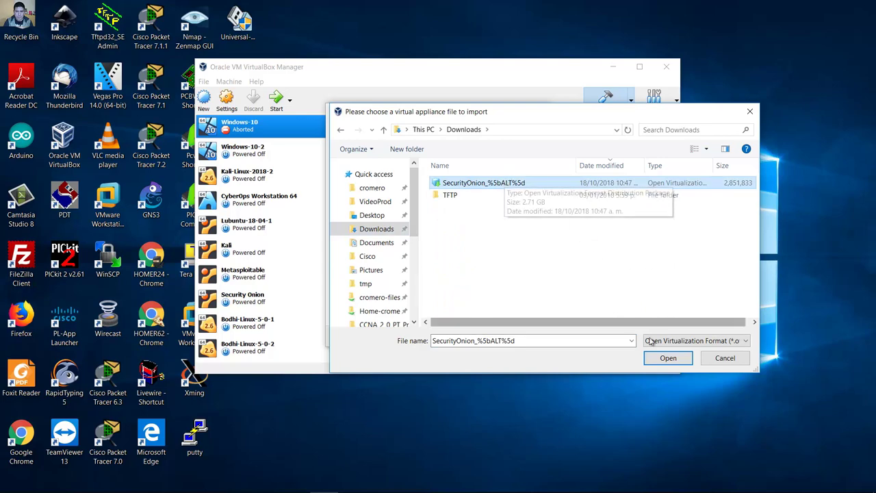
click(667, 358)
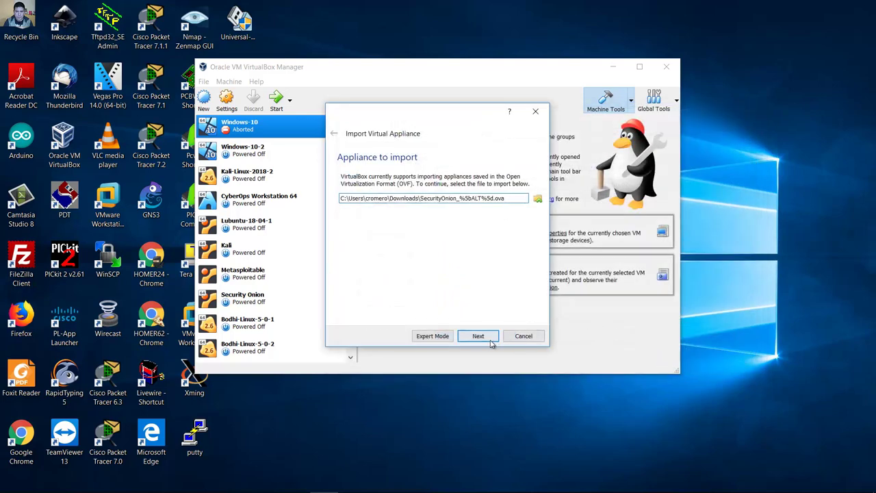
Step: Review the Security Onion_3G appliance settings, including its 3072 MB RAM
click(480, 339)
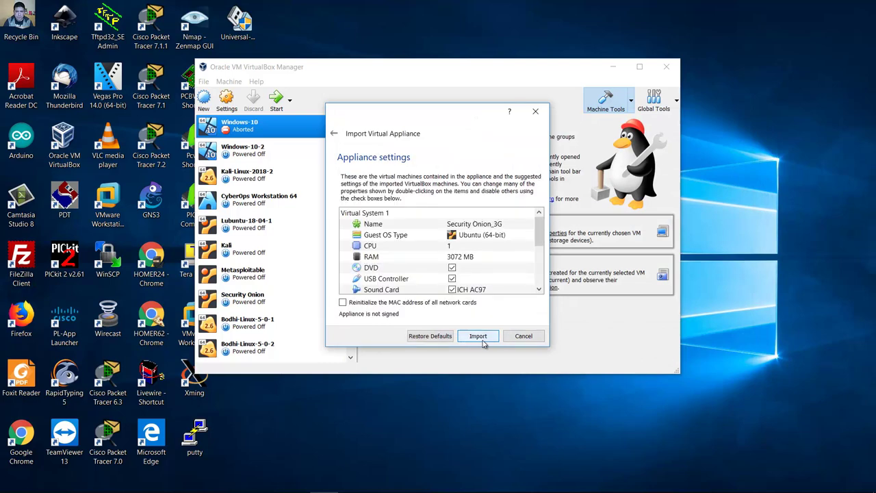
scroll(540, 245, down, 1)
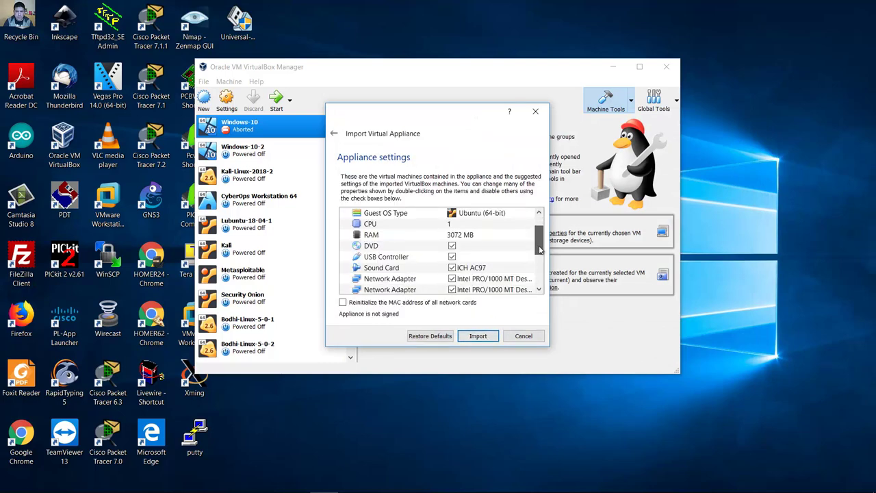
scroll(540, 250, down, 1)
scroll(540, 250, up, 3)
click(470, 258)
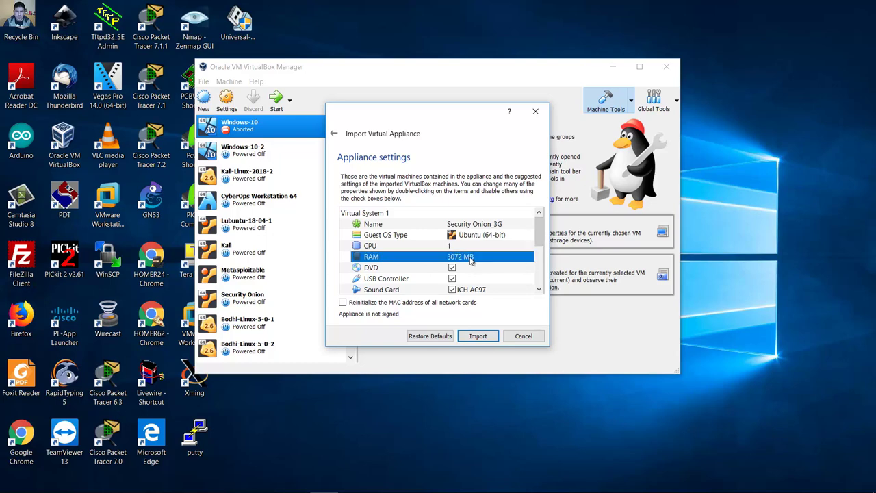
mouse_move(538, 231)
mouse_down()
mouse_move(538, 273)
mouse_move(538, 222)
mouse_up()
Step: Import the appliance, select the powered-off Security Onion_3G machine, and return to the Word lab document
click(478, 336)
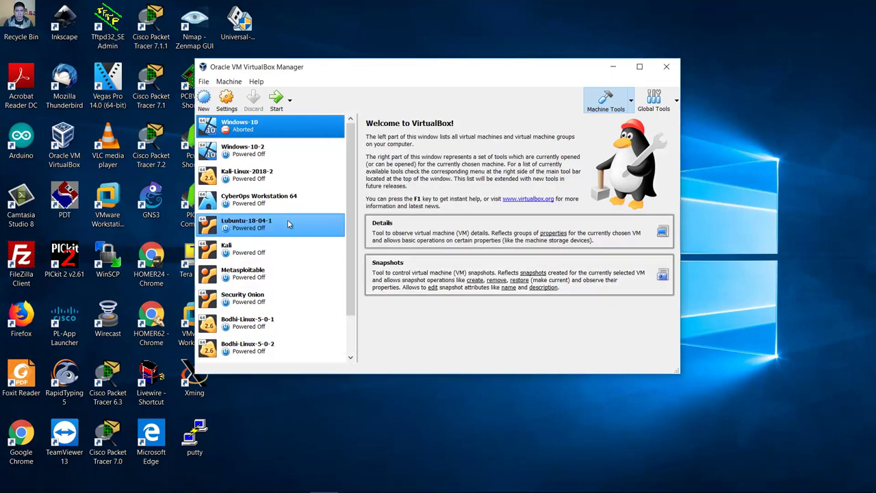
scroll(349, 301, down, 2)
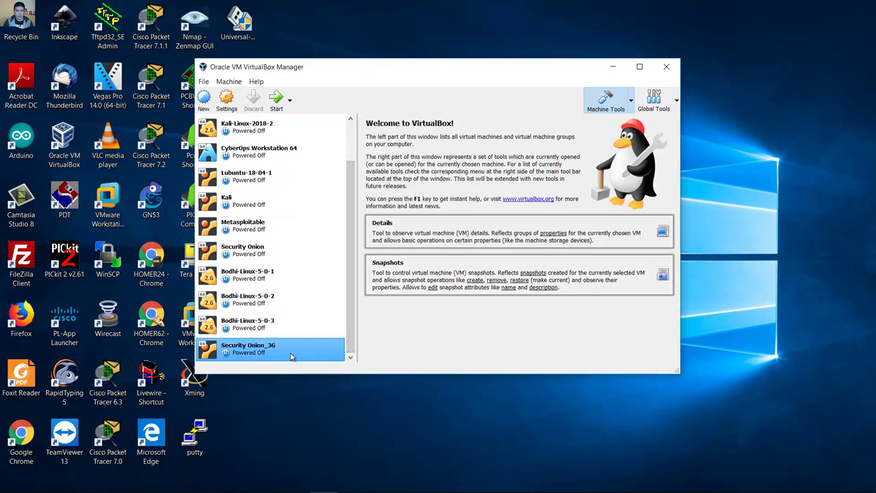
click(261, 358)
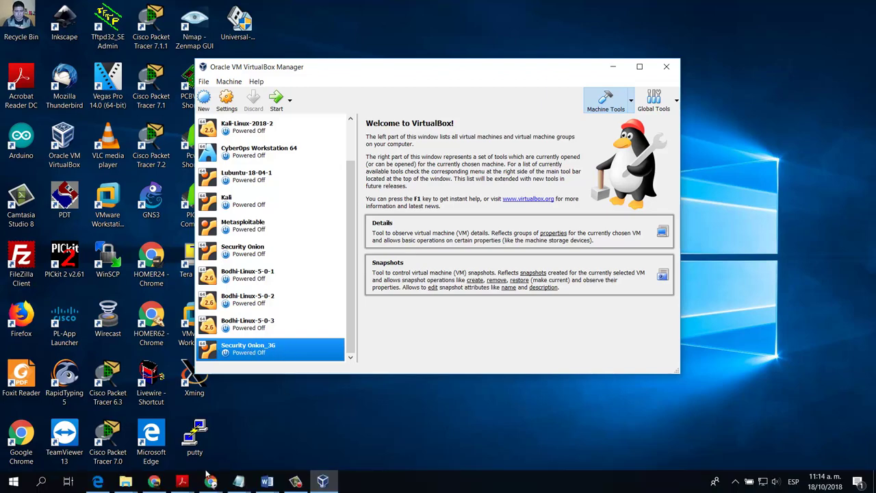
click(212, 481)
Step: Highlight the Launch and login credential text in step c, then minimize Word
double_click(290, 181)
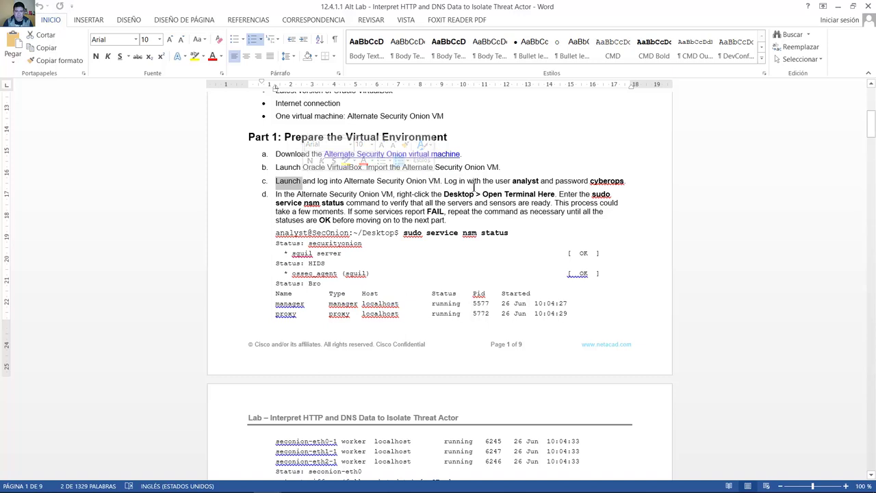
drag(503, 180, 620, 182)
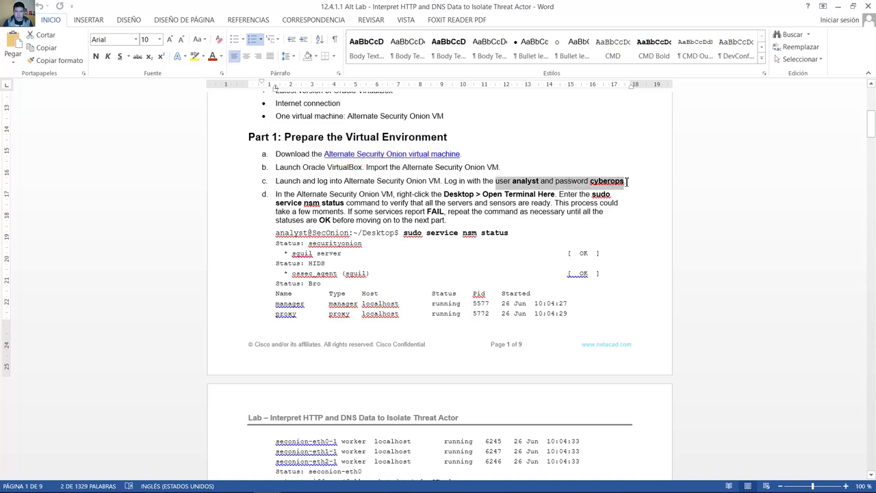
click(837, 6)
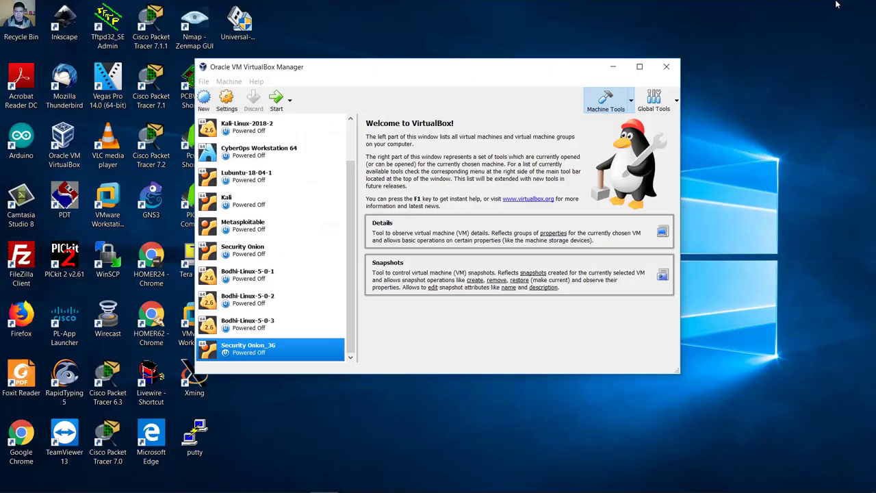
Step: Start Security Onion_3G and enter the username at its login prompt
click(276, 99)
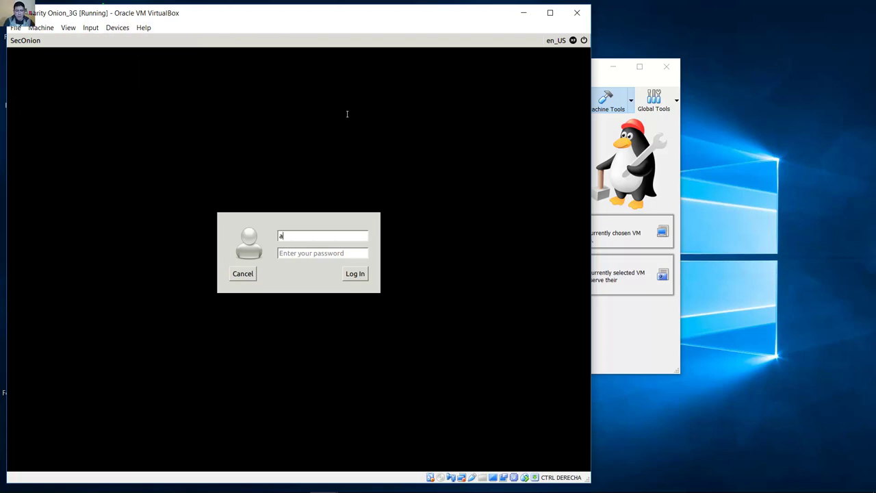
text(yst)
key(Return)
key(Return)
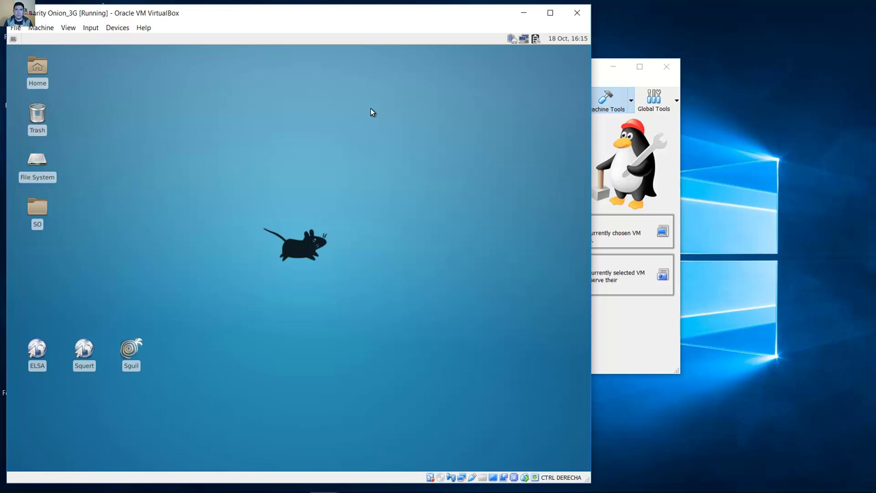
Step: Open a Terminal Emulator in the VM and set its font size to 14
click(13, 39)
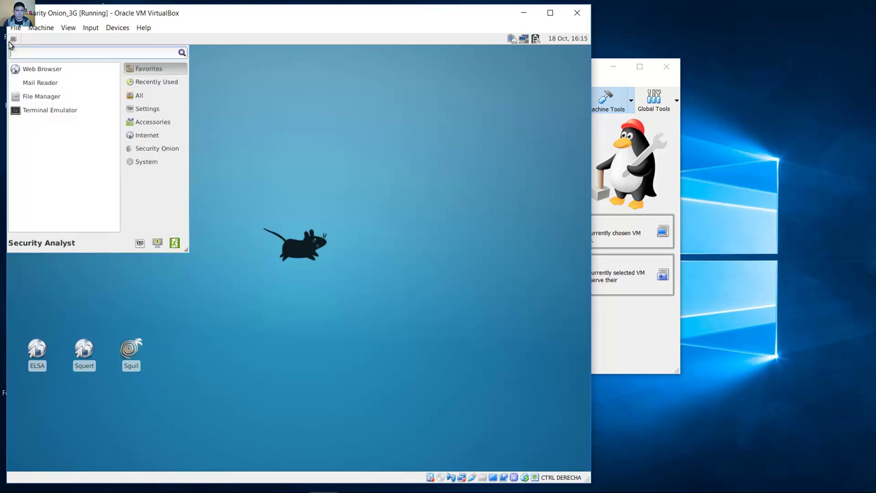
click(61, 113)
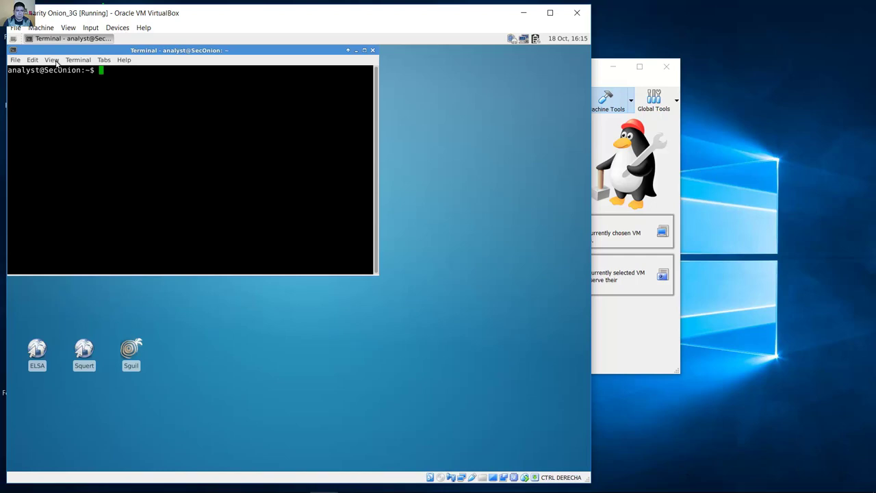
click(56, 63)
mouse_move(33, 60)
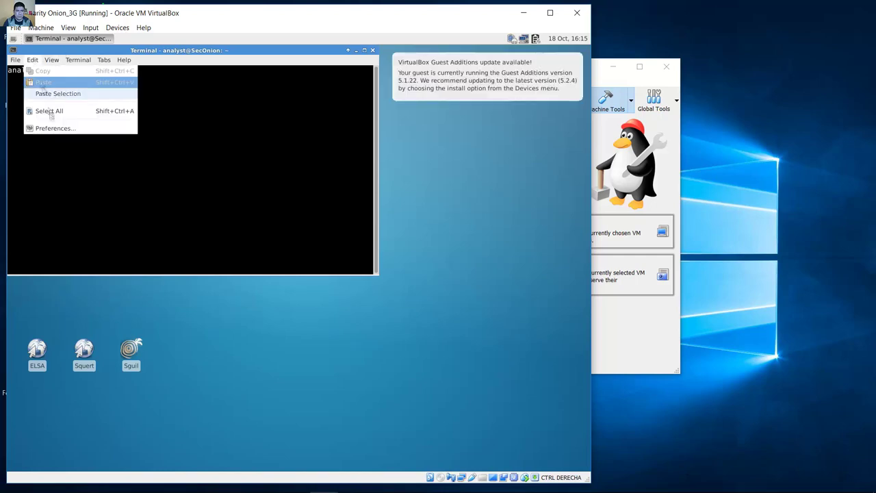
click(48, 126)
click(140, 93)
click(286, 123)
click(288, 164)
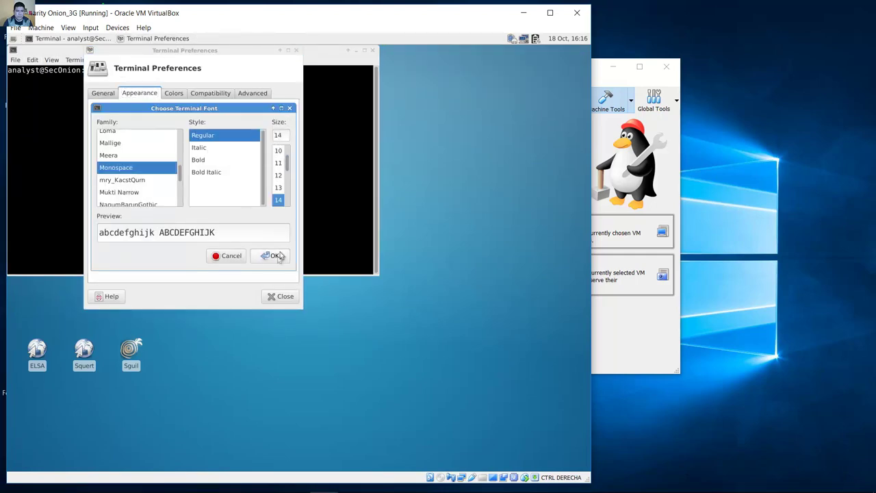
click(275, 255)
click(280, 295)
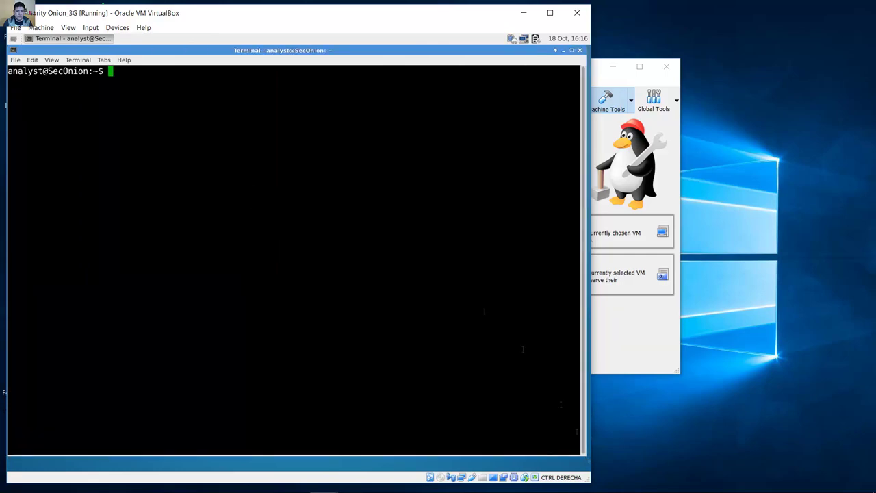
Step: Maximize the terminal, then highlight the step d command and the repeat-until-OK sentence in Word
click(151, 481)
drag(629, 141, 603, 160)
drag(498, 159, 452, 166)
click(451, 167)
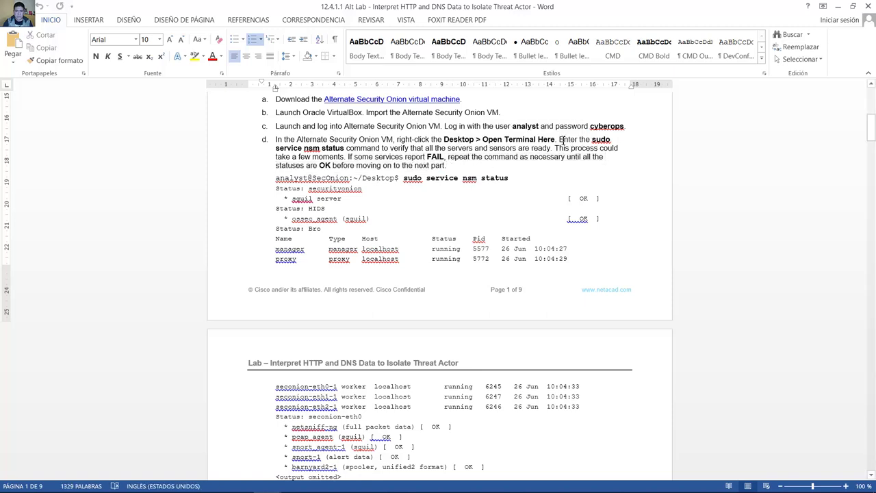
mouse_move(560, 140)
mouse_down()
mouse_move(612, 140)
mouse_move(291, 141)
mouse_move(294, 149)
mouse_move(556, 148)
mouse_up()
drag(407, 154, 447, 167)
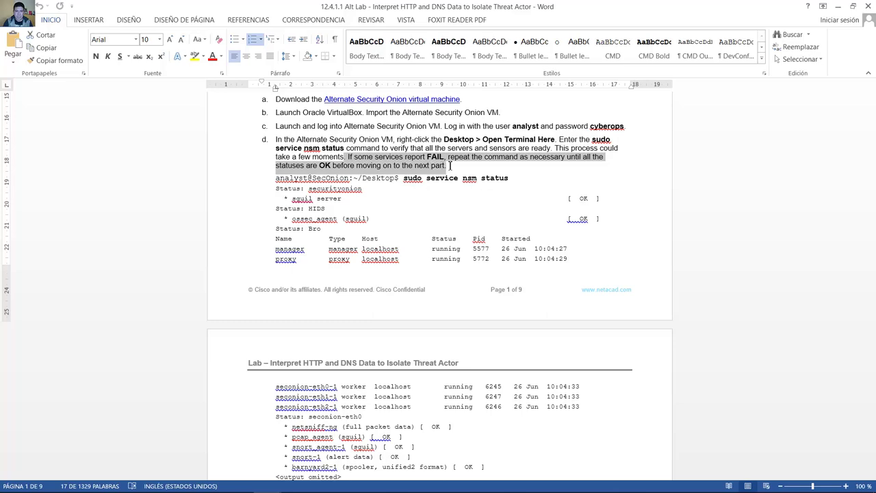
Step: Run sudo service nsm status in the VM terminal and review that every service shows OK
click(838, 6)
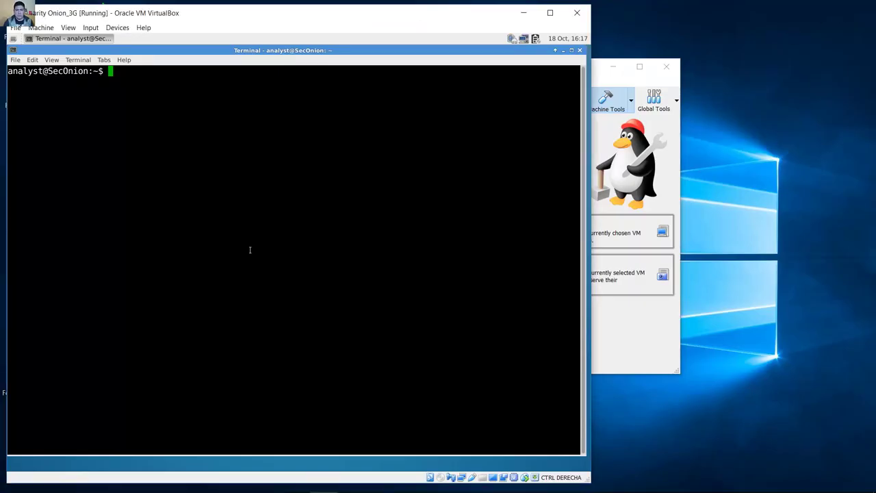
text(sudo servie)
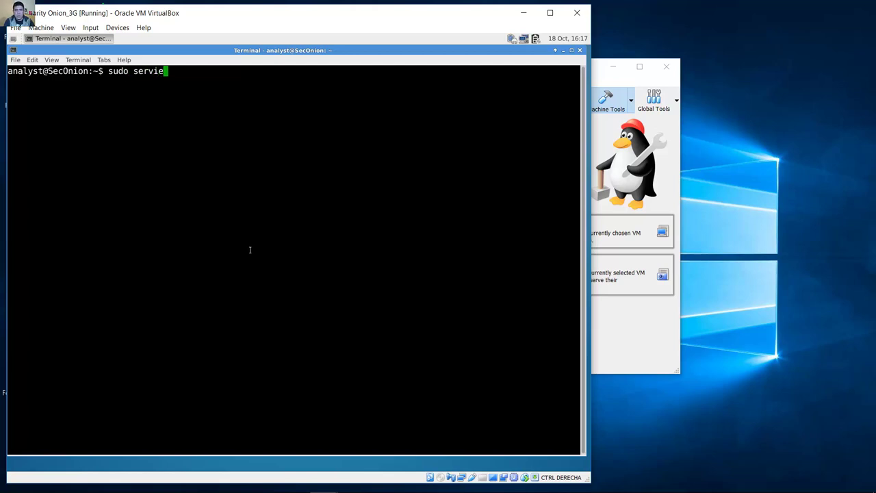
key(BackSpace)
text(ce nsm status)
key(Return)
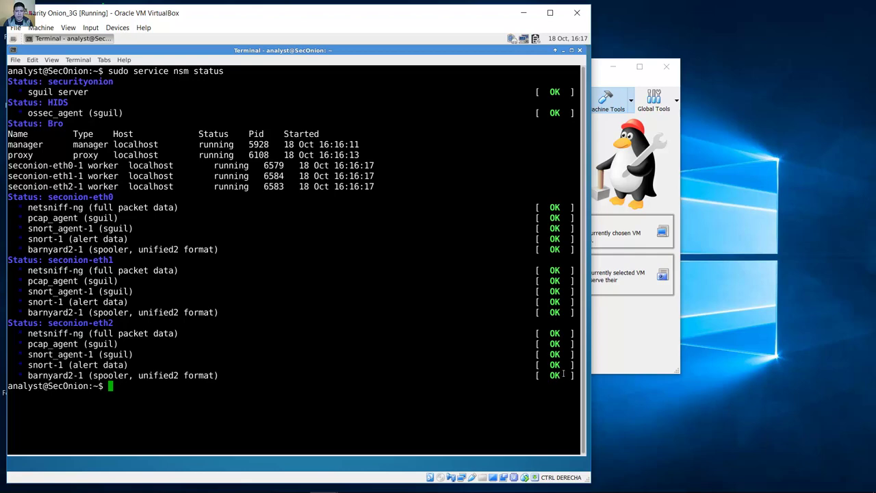
drag(564, 374, 10, 81)
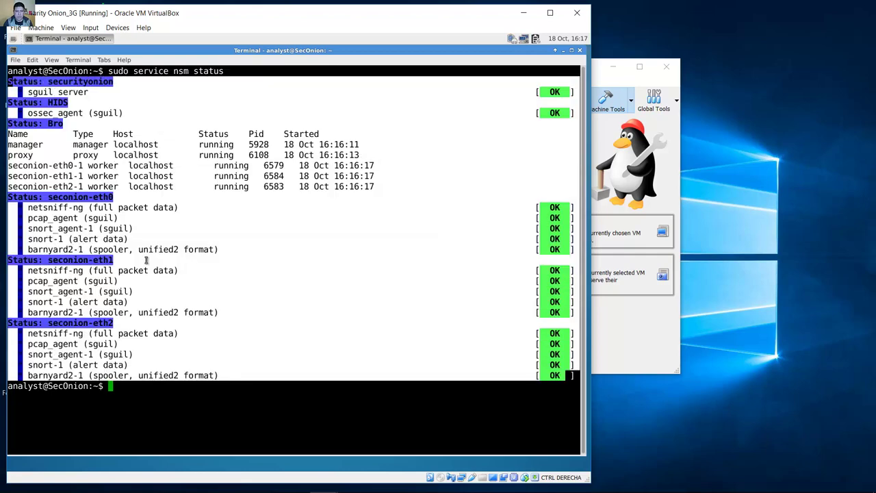
click(179, 390)
mouse_move(218, 479)
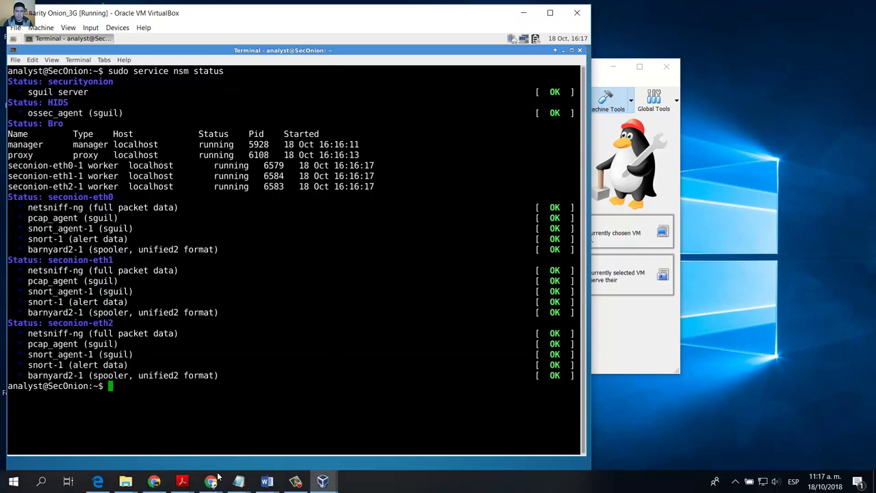
click(267, 481)
drag(343, 122, 480, 111)
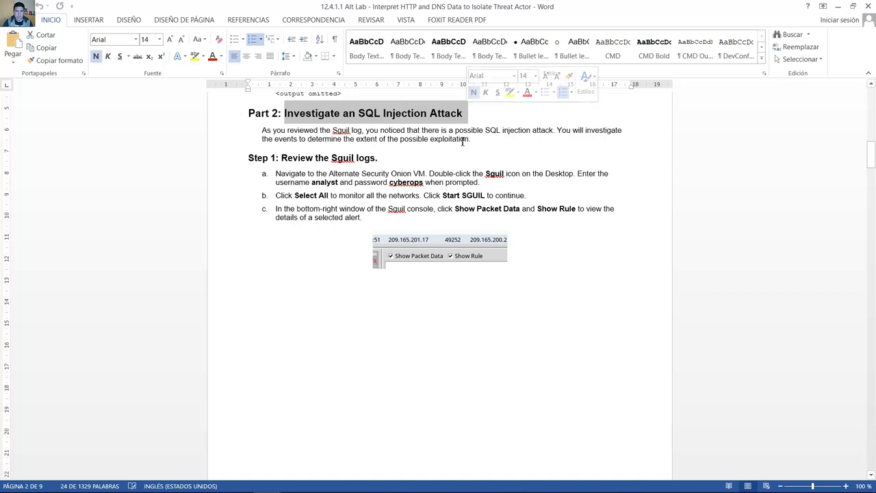
drag(263, 130, 545, 132)
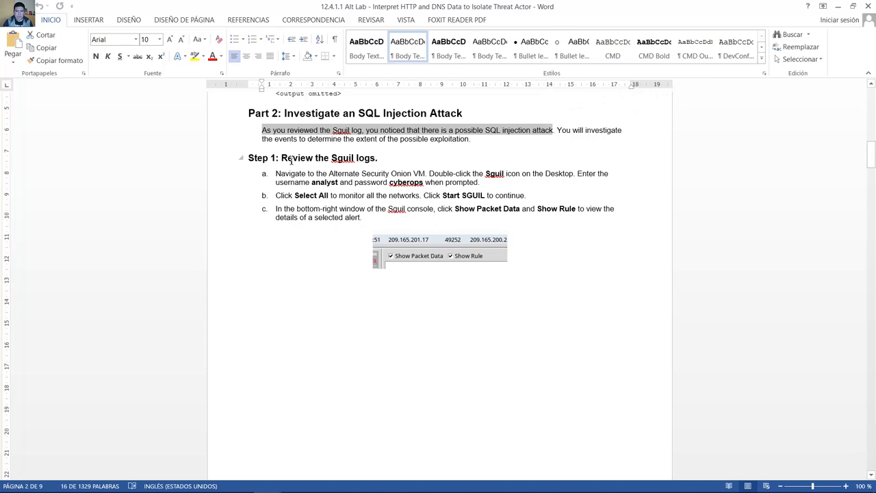
drag(291, 160, 381, 158)
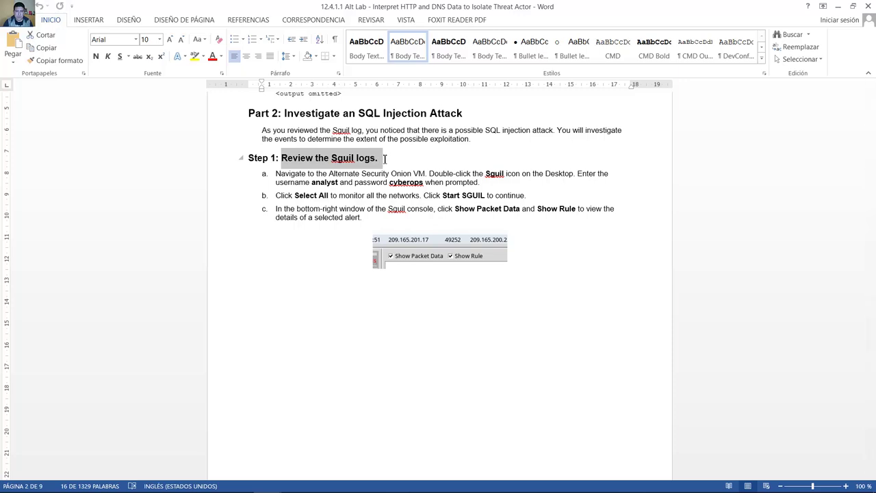
drag(385, 158, 384, 159)
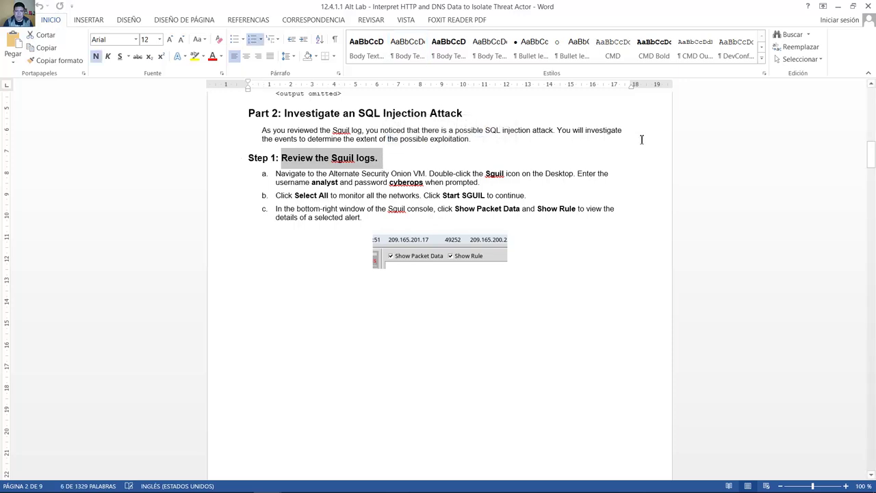
Step: Hide Word and the terminal, then launch Sguil from the VM desktop
click(837, 8)
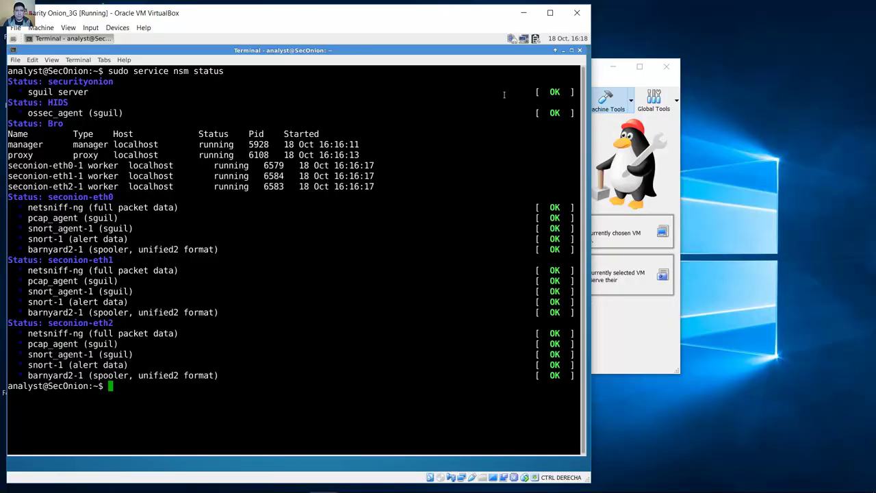
click(562, 50)
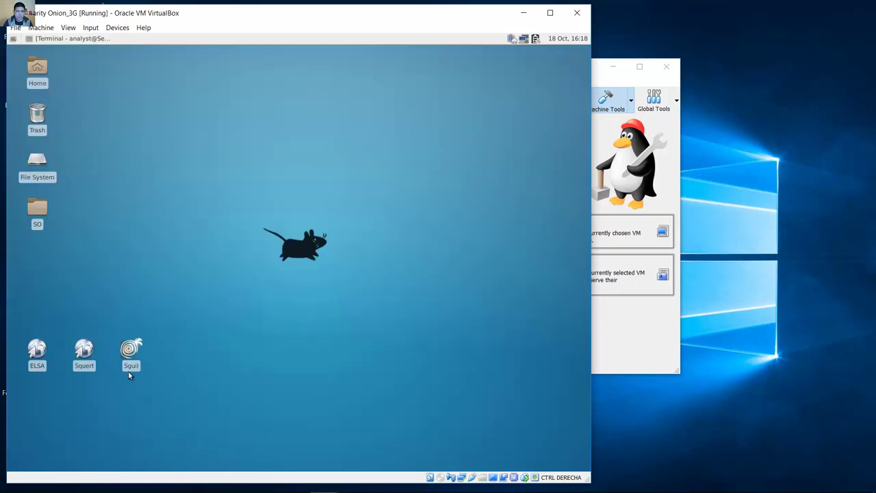
click(134, 349)
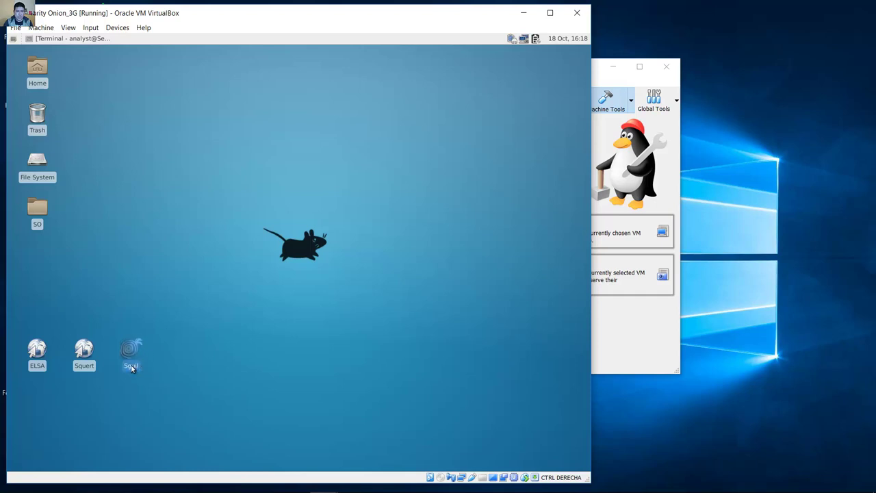
mouse_move(132, 367)
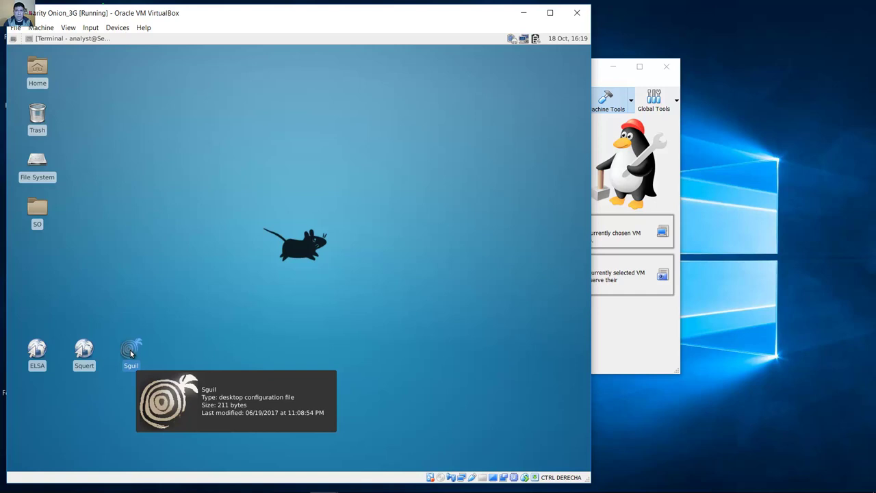
double_click(131, 353)
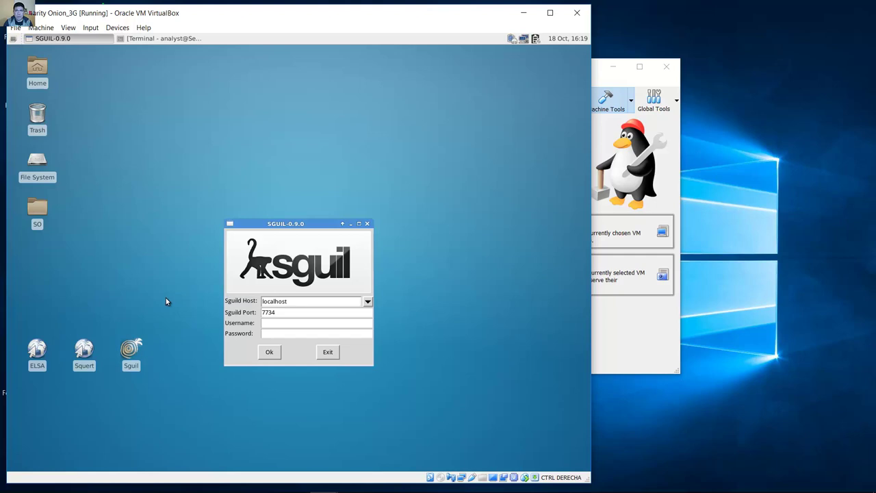
Step: Enter the Sguil username and password and submit the login
click(291, 323)
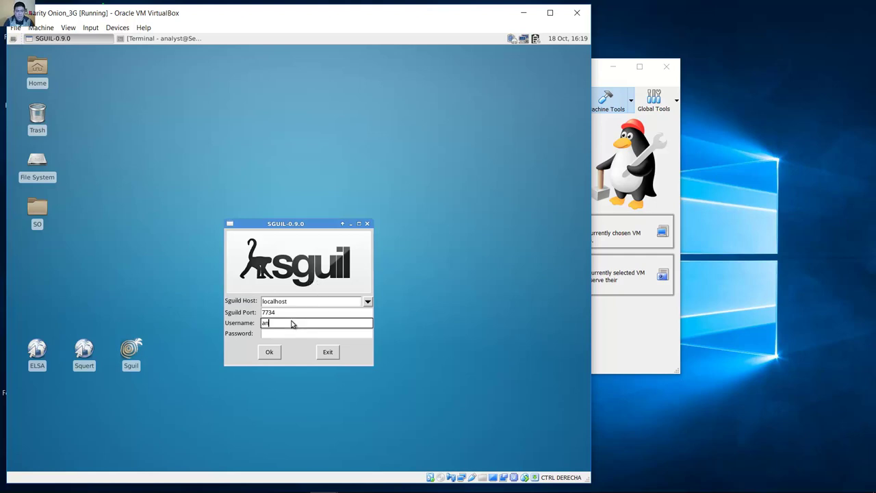
text(analyst)
key(Tab)
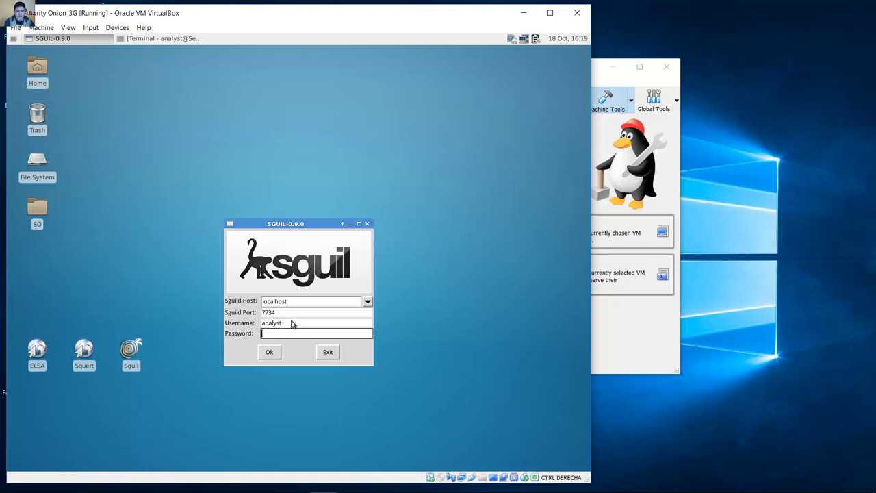
text(********)
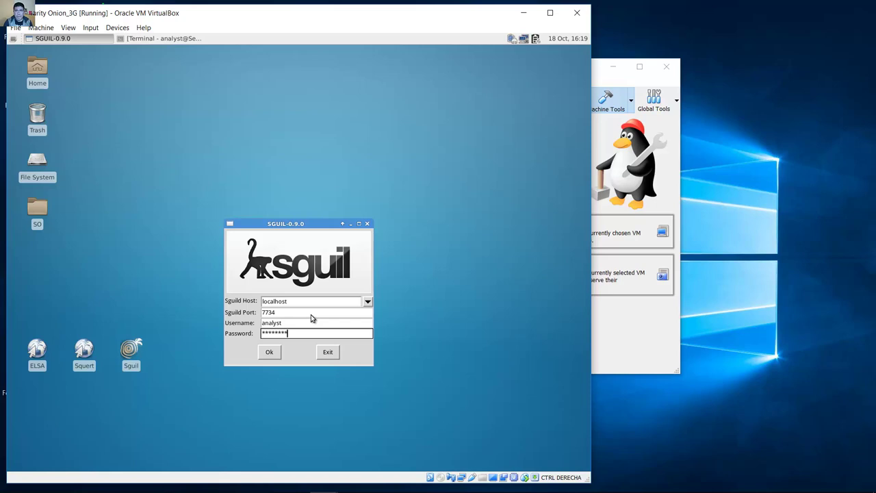
click(278, 353)
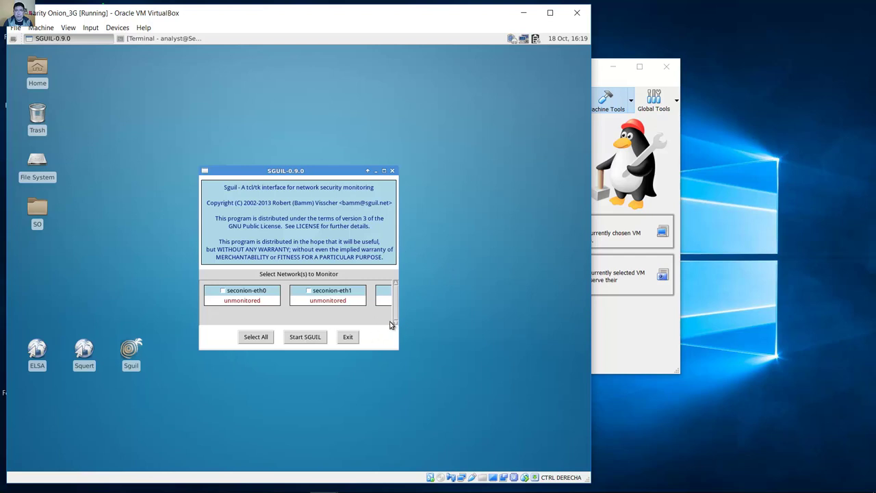
Step: Select all available networks for monitoring and launch the Sguil console
click(252, 337)
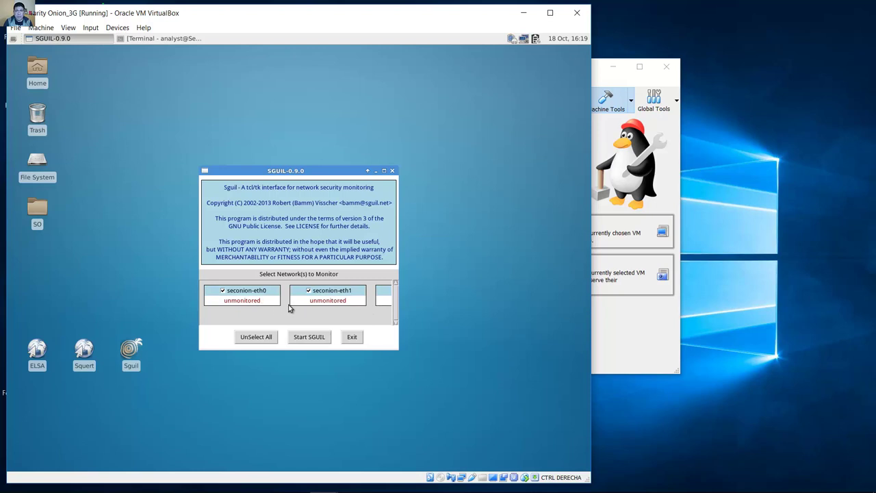
click(315, 340)
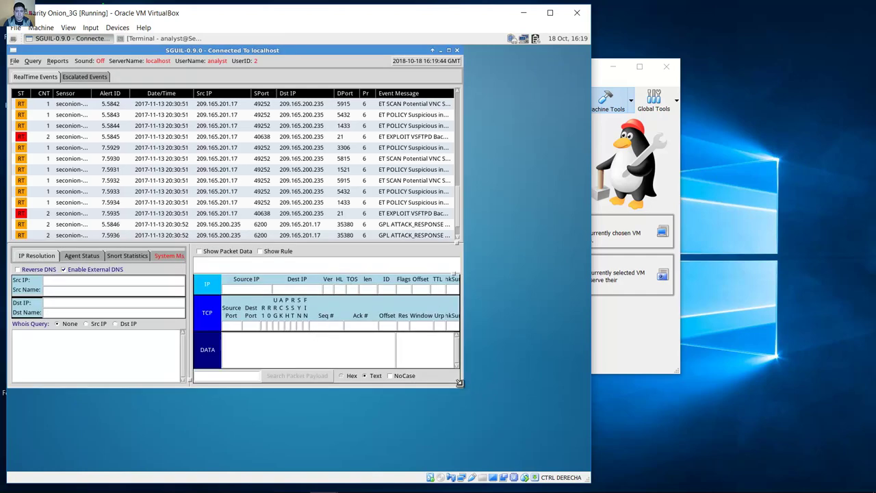
Step: Enlarge the Sguil window, scroll RealTime Events to the top, and enable Show Packet Data
drag(462, 388, 573, 446)
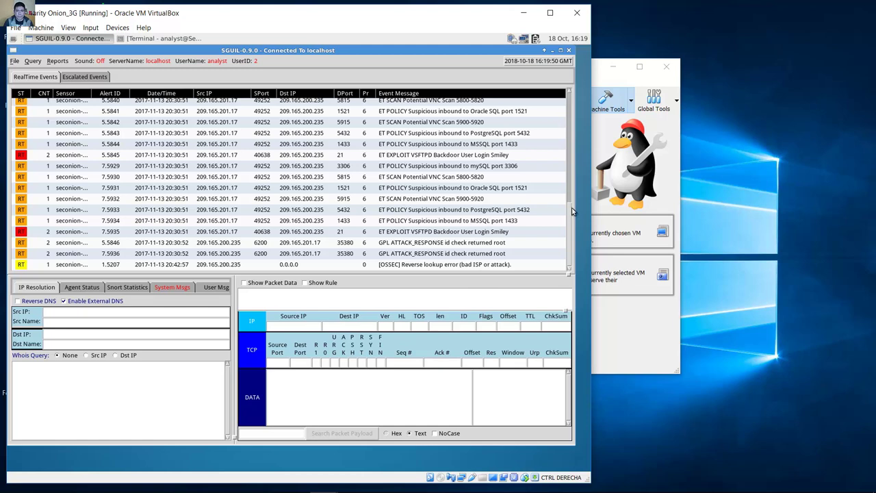
click(568, 127)
click(568, 127)
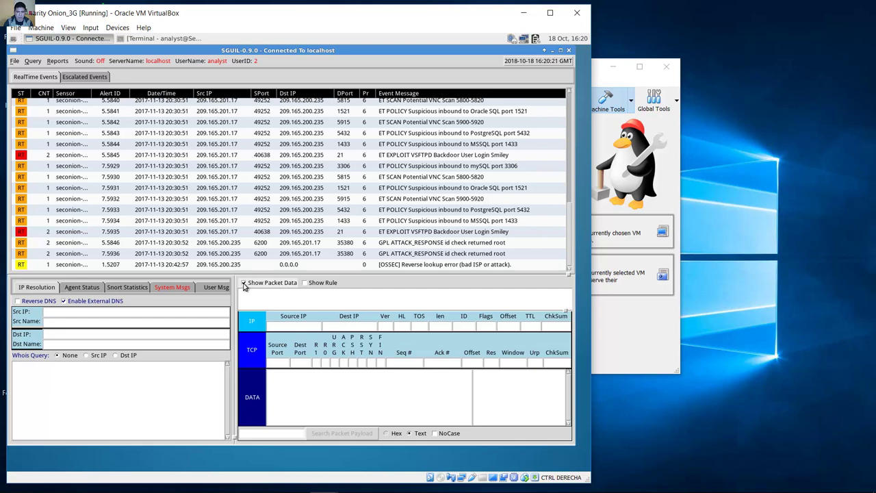
click(244, 283)
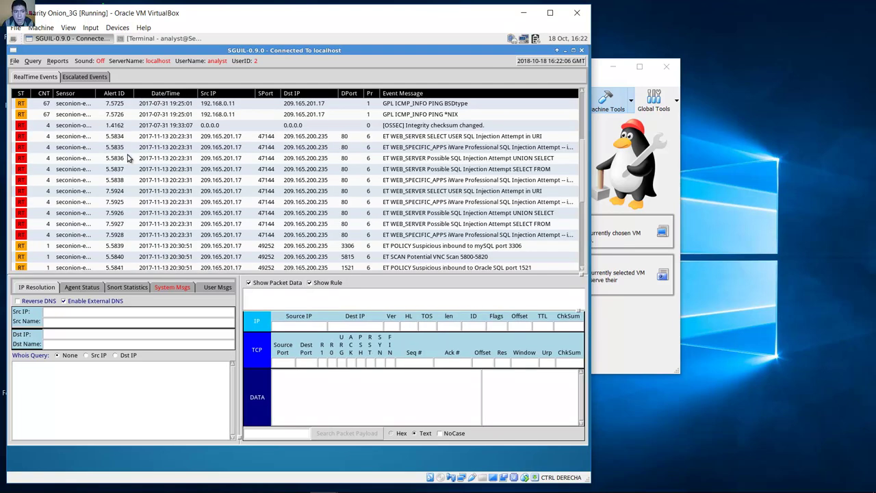
Step: Select alert 5.5836 and view its four correlated UNION SELECT events
click(427, 158)
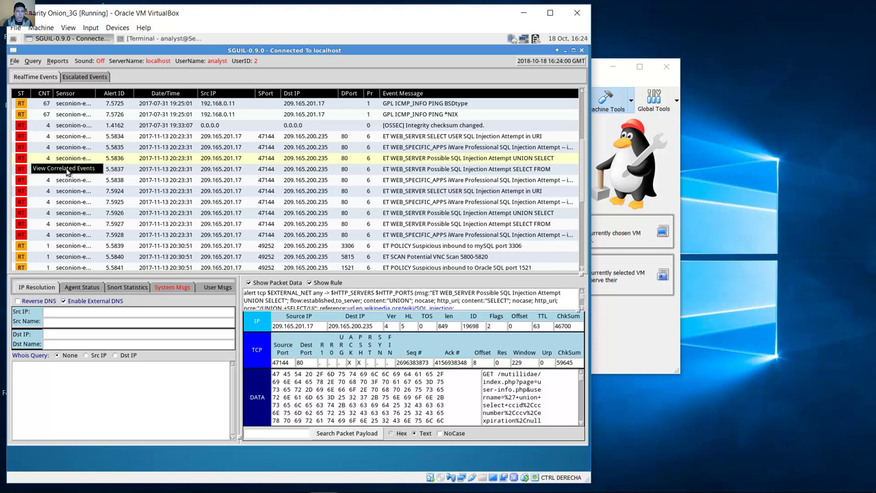
click(66, 172)
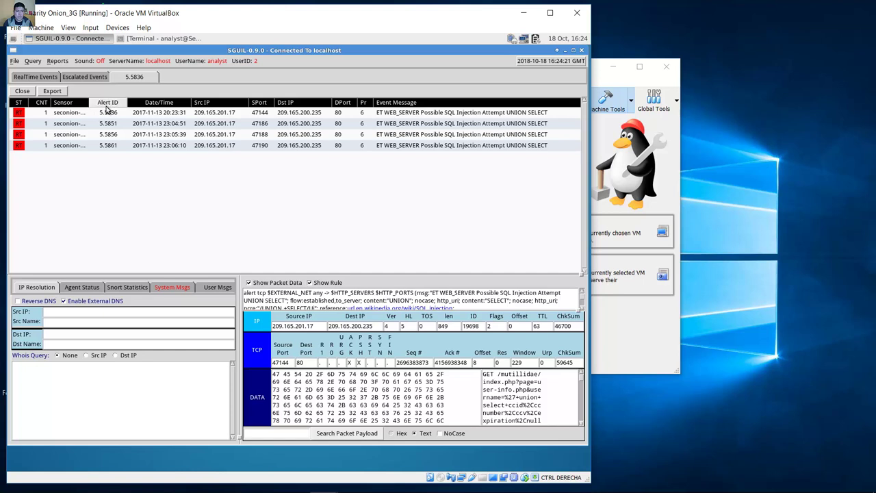
Step: Open the Transcript pivot for Alert ID 5.5836
right_click(108, 113)
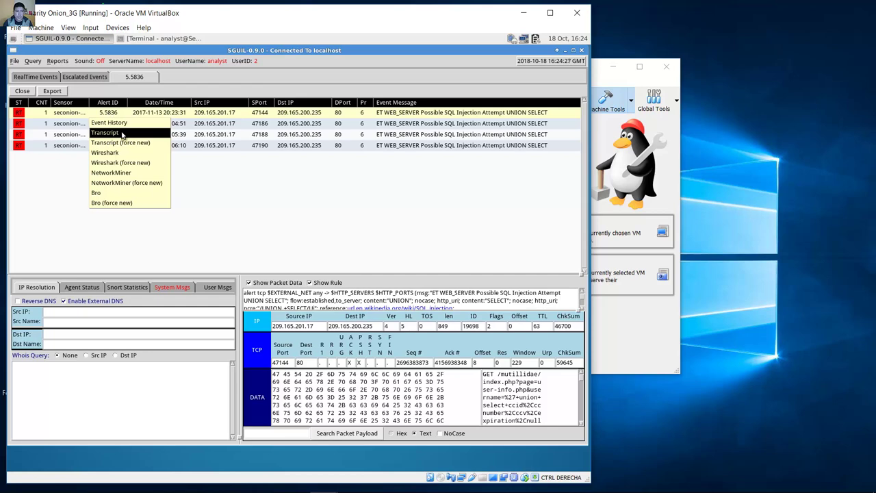
click(106, 133)
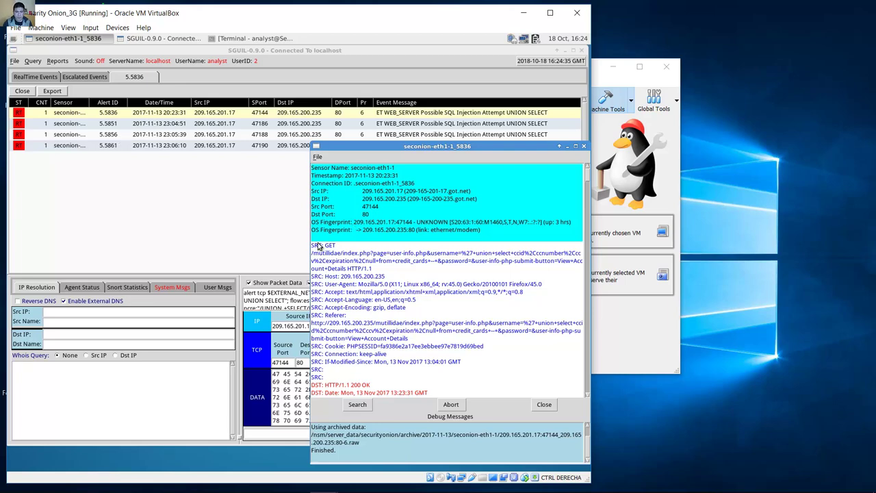
drag(314, 248, 389, 272)
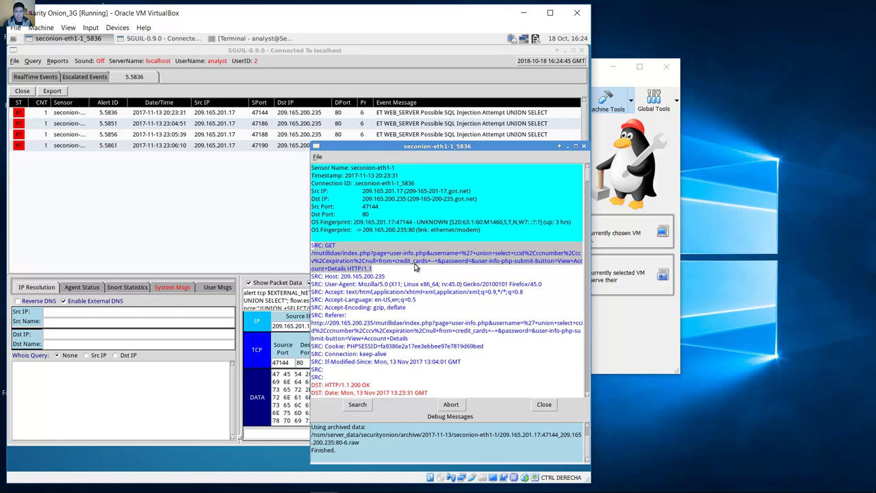
drag(311, 252, 343, 253)
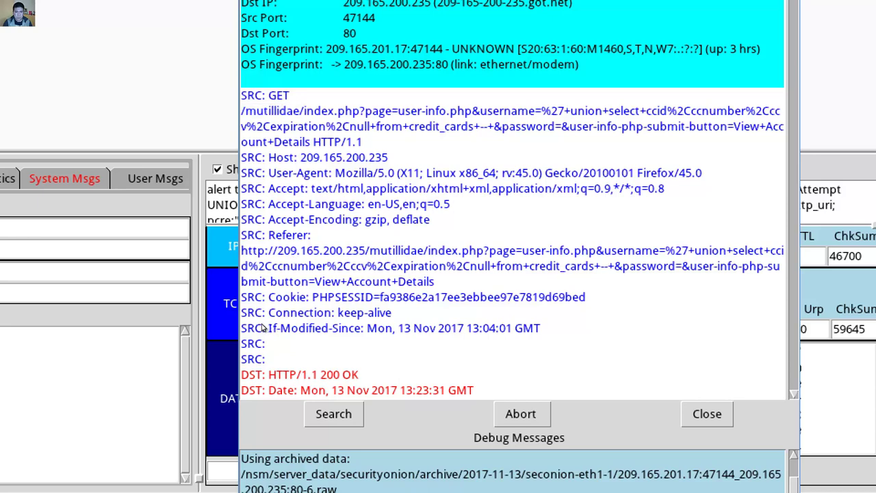
drag(282, 328, 360, 337)
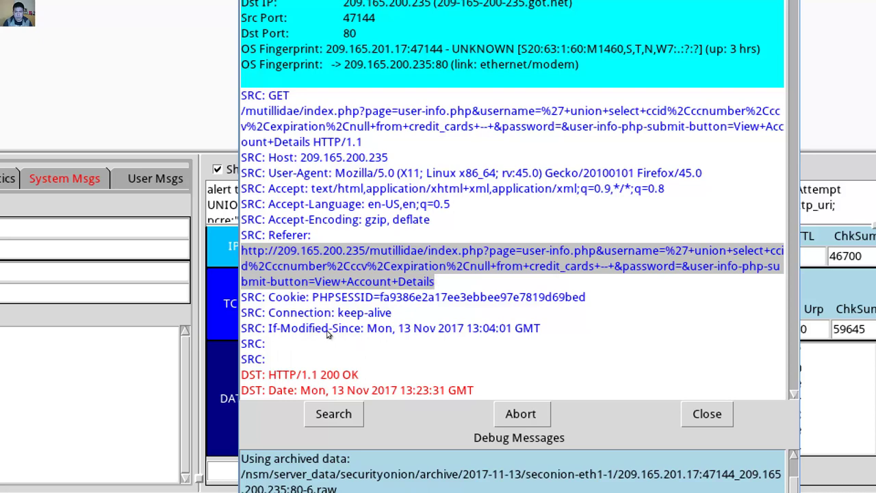
drag(282, 327, 324, 329)
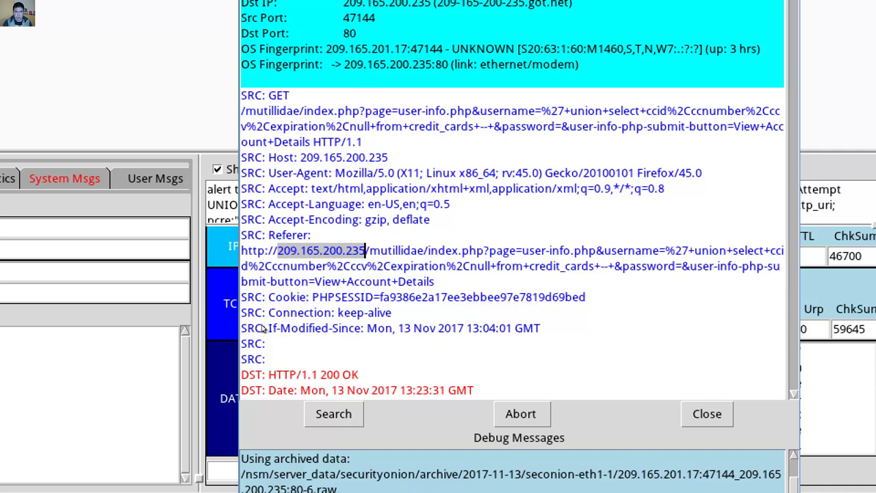
drag(262, 329, 323, 330)
drag(329, 327, 386, 329)
click(356, 329)
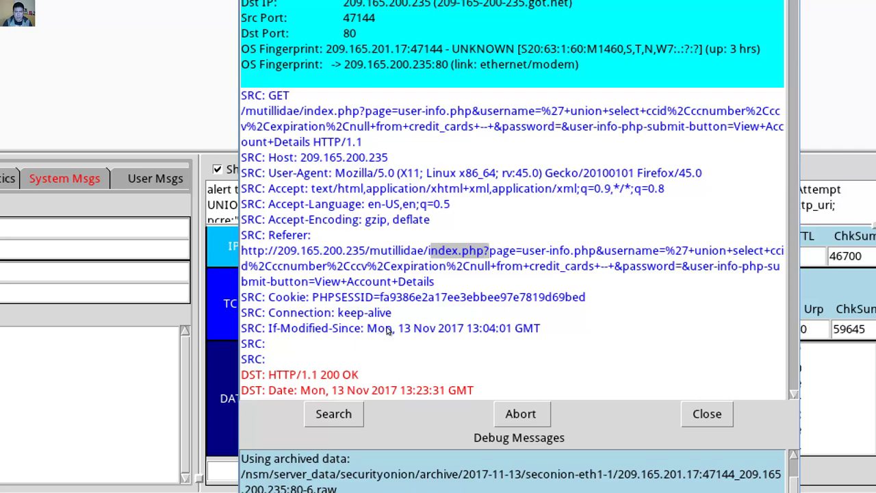
key(Right)
key(Right)
key(Right)
key(Right)
key(Right)
key(Right)
key(Right)
key(Right)
key(Right)
key(Right)
key(Right)
key(Right)
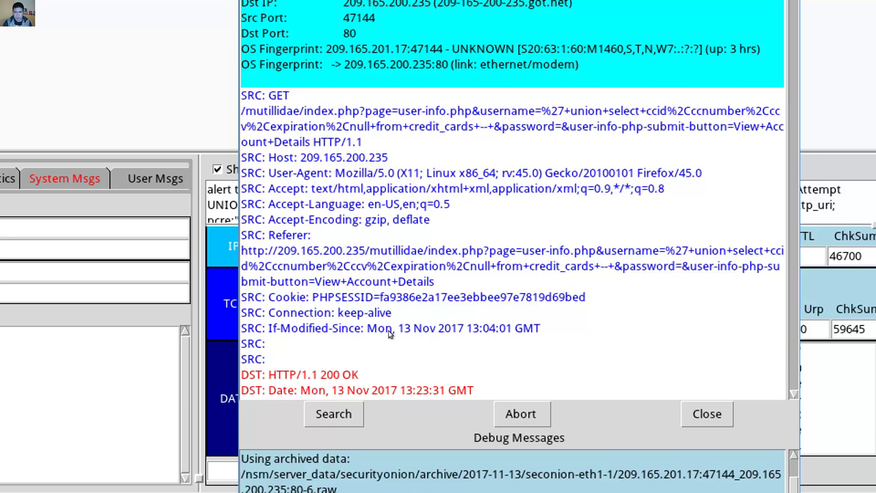
key(shift+Down)
key(shift+Down)
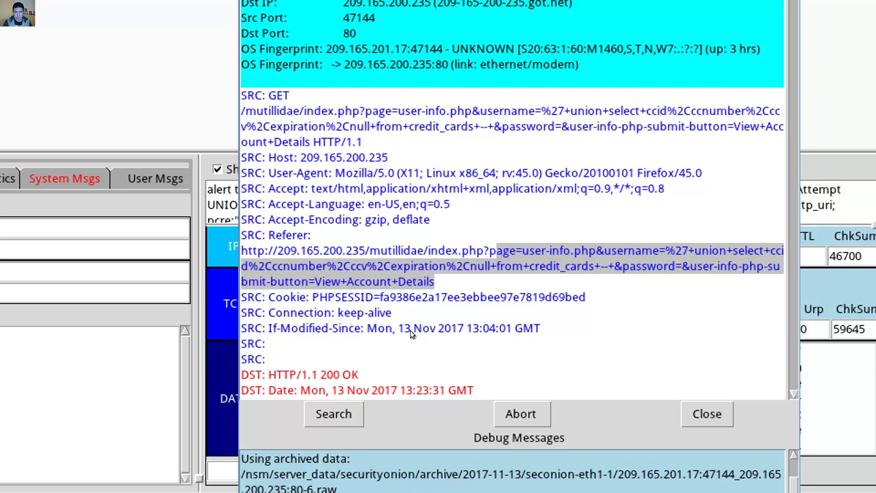
key(Up)
key(Up)
key(Up)
key(Up)
key(Up)
key(Up)
key(shift+Down)
key(shift+Down)
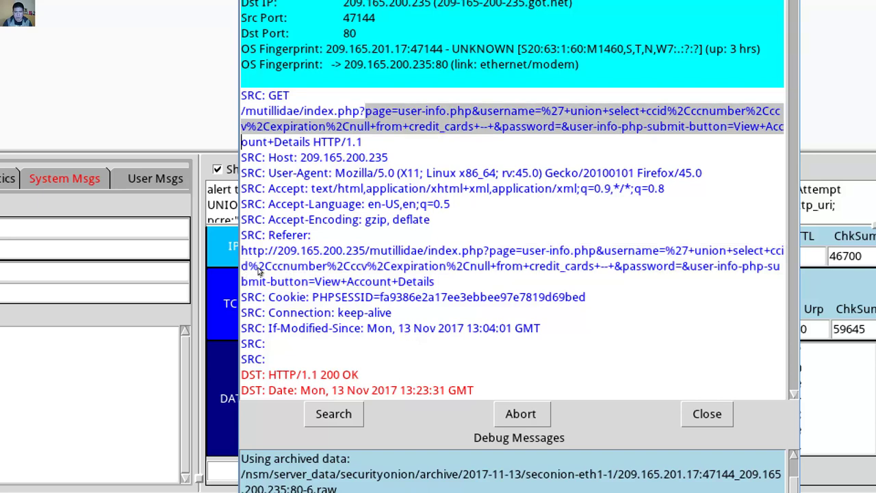
key(shift+Right)
key(shift+Right)
key(shift+Right)
key(shift+Right)
key(shift+Right)
key(shift+Right)
key(shift+Right)
key(shift+Right)
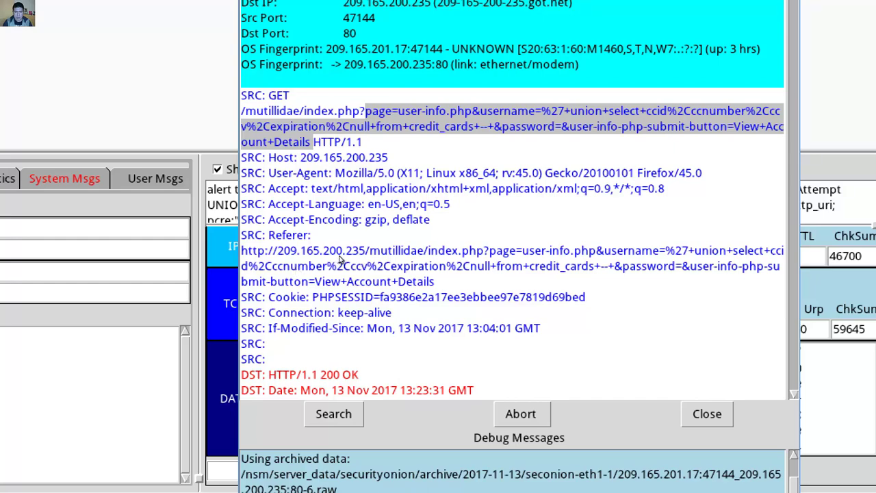
click(353, 288)
scroll(547, 322, down, 5)
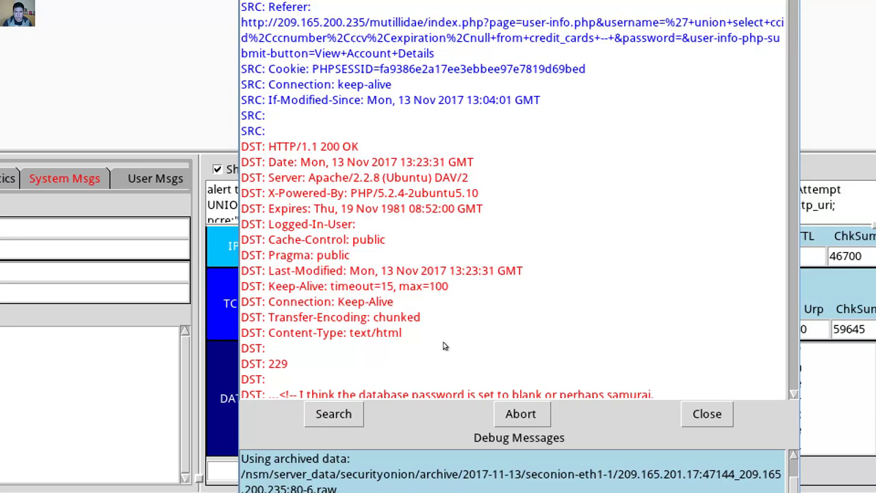
scroll(444, 346, up, 5)
key(shift+Down)
key(shift+Down)
key(shift+Down)
key(shift+Down)
key(shift+Down)
key(shift+Down)
key(shift+Down)
key(shift+Down)
key(shift+Down)
key(shift+Down)
key(shift+Down)
key(shift+Down)
key(shift+Down)
key(shift+Down)
key(shift+Down)
key(shift+Down)
key(shift+Down)
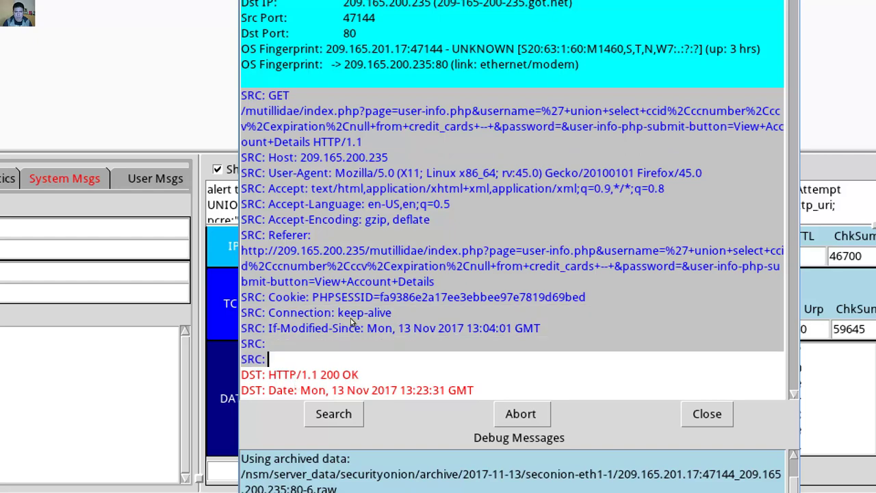
scroll(376, 322, down, 3)
click(376, 319)
scroll(376, 320, down, 2)
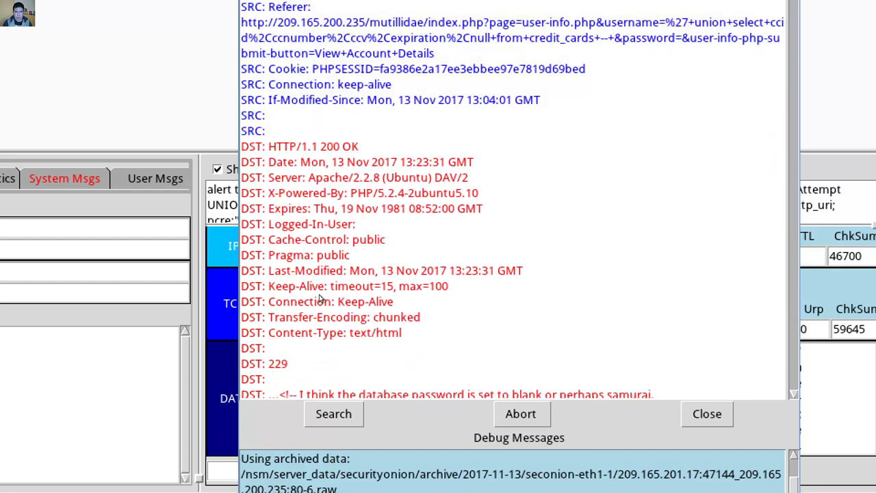
key(Up)
key(Up)
key(Up)
key(Up)
key(Up)
key(Home)
key(shift+Down)
key(shift+Down)
key(shift+Down)
key(shift+Down)
key(shift+Down)
key(shift+Down)
key(shift+End)
key(shift+Down)
key(shift+Down)
key(shift+Down)
key(shift+Down)
key(shift+Down)
key(shift+Down)
key(shift+Down)
key(shift+Down)
key(shift+Down)
key(shift+Down)
key(shift+Down)
key(shift+Down)
key(shift+Down)
key(shift+Down)
key(shift+Down)
key(shift+Down)
key(shift+Down)
key(shift+Down)
key(shift+Down)
key(shift+Down)
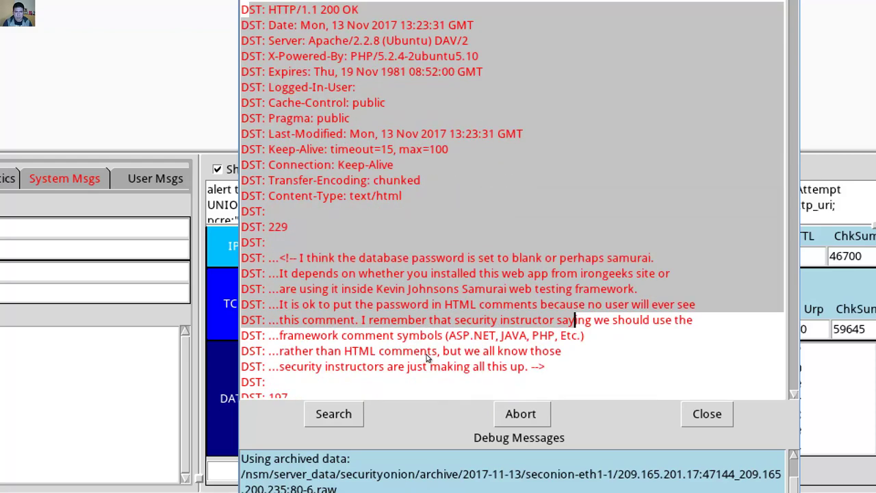
scroll(430, 357, down, 9)
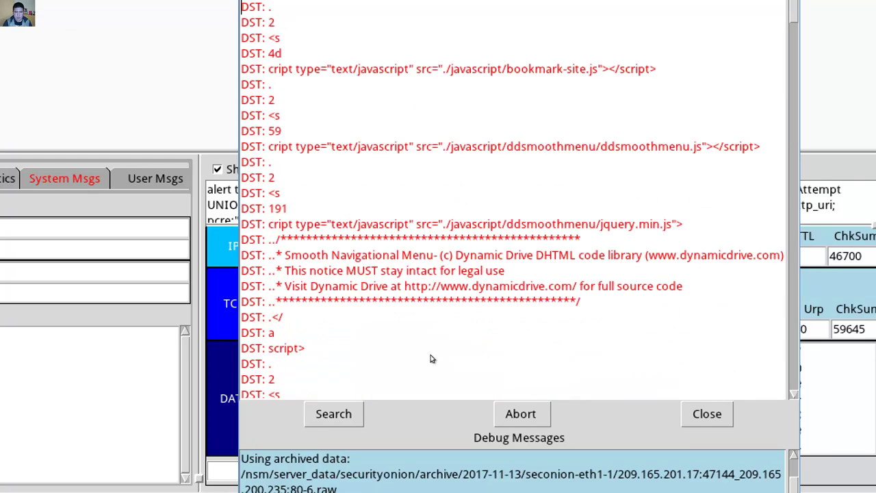
scroll(431, 358, up, 19)
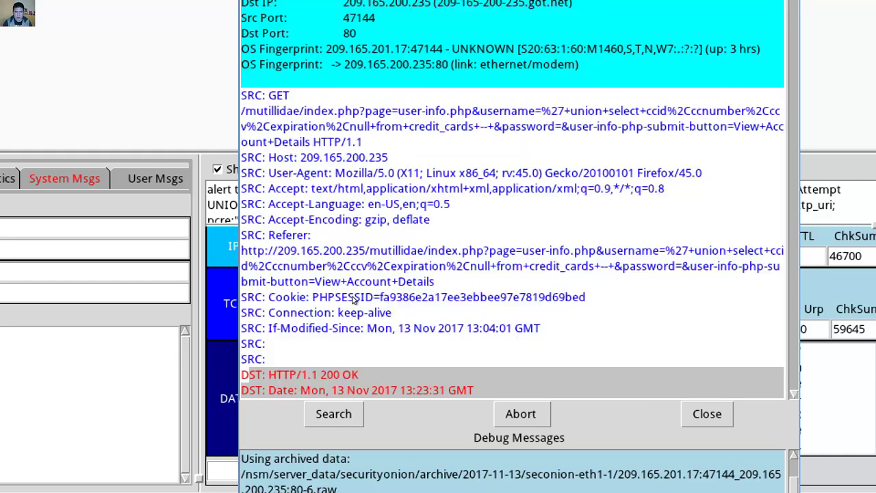
click(280, 255)
drag(276, 111, 371, 327)
scroll(371, 327, up, 1)
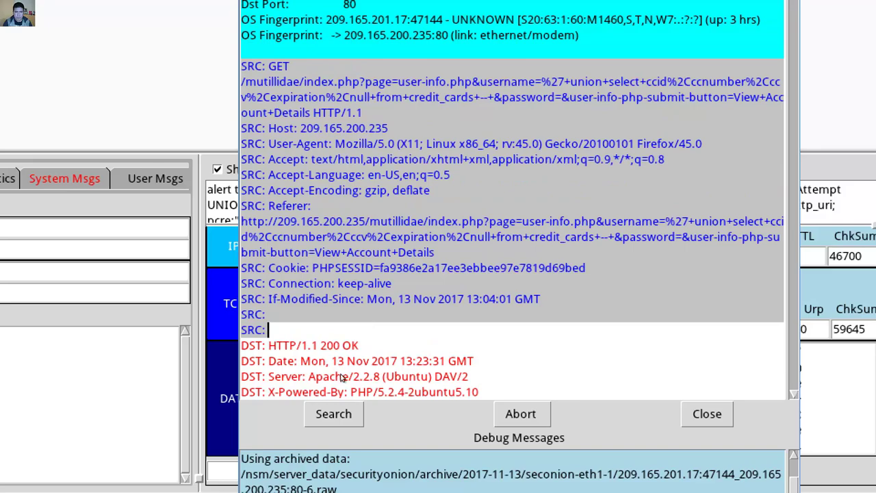
drag(341, 378, 322, 376)
scroll(322, 376, down, 4)
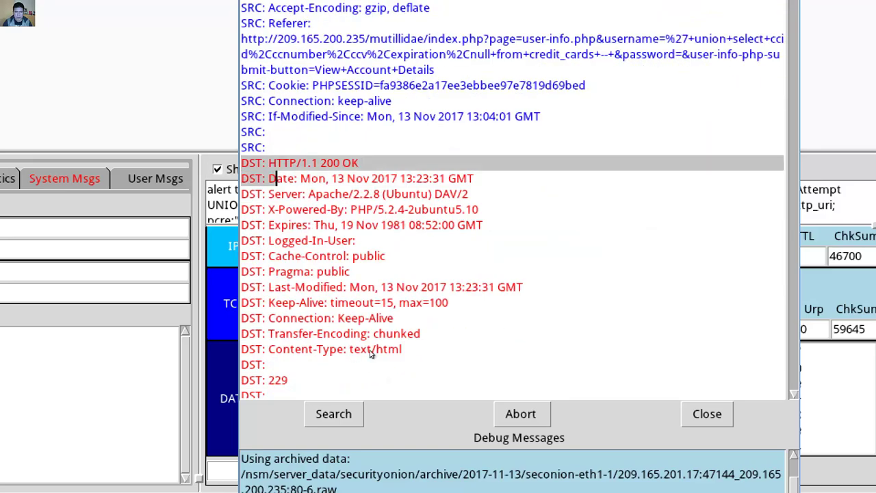
scroll(401, 357, down, 4)
drag(371, 352, 427, 357)
scroll(427, 357, up, 6)
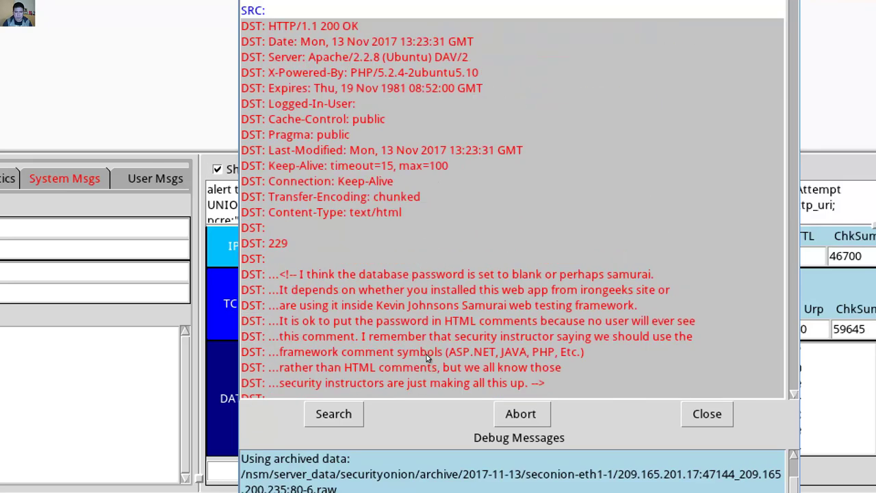
scroll(427, 357, up, 8)
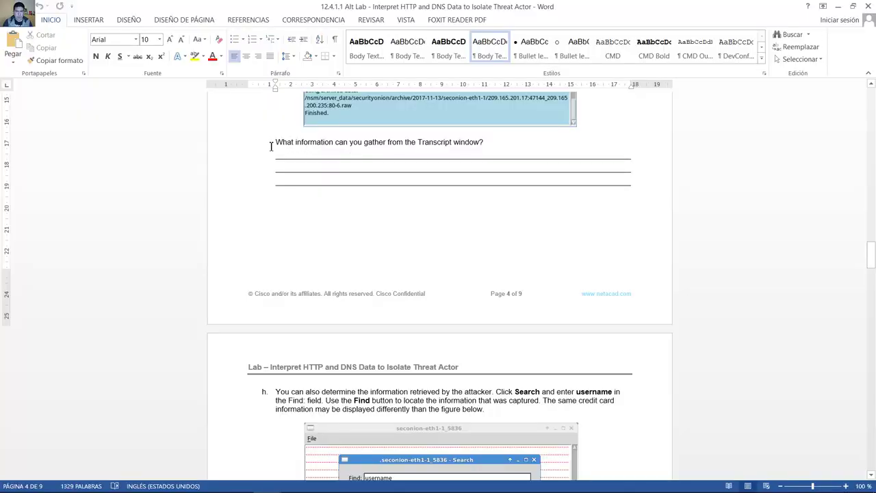
drag(271, 146, 488, 142)
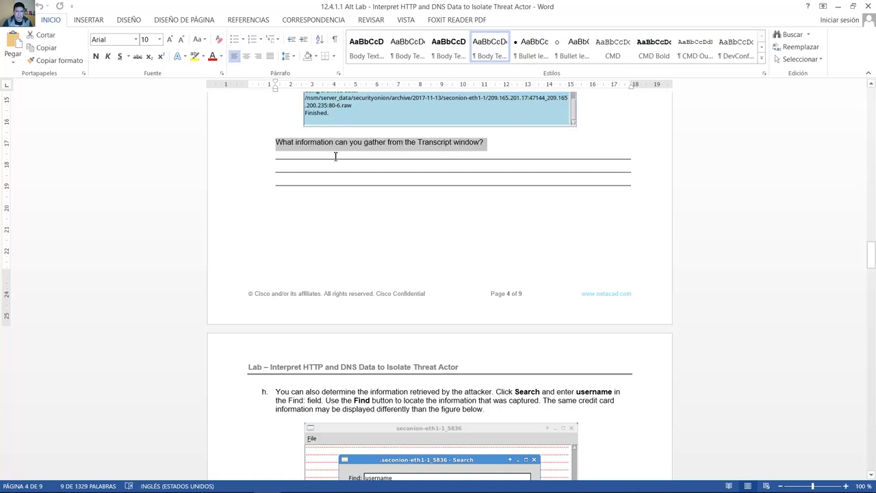
click(374, 176)
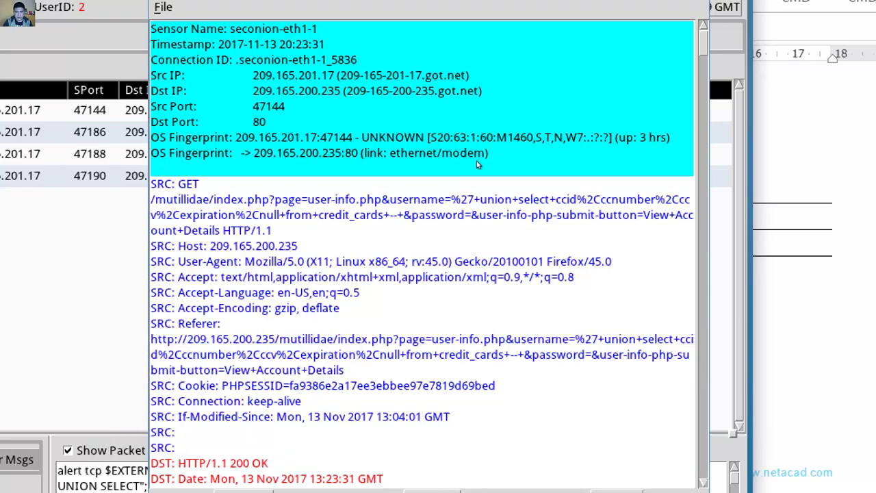
Step: Highlight the union+select and from credit_cards parts of the injected GET request
drag(480, 199, 557, 199)
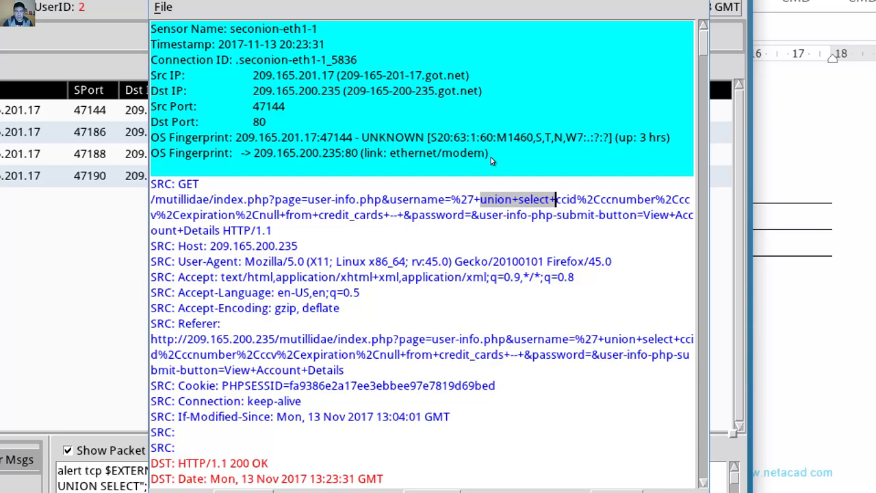
drag(179, 215, 384, 215)
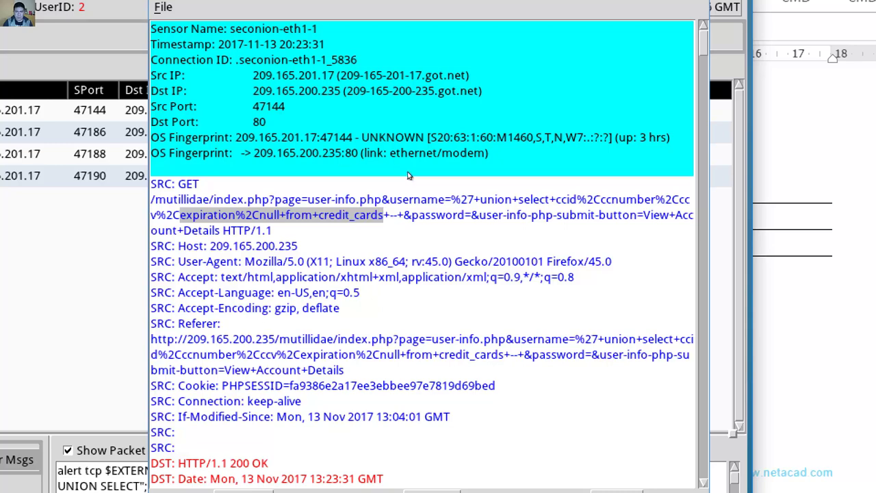
key(Down)
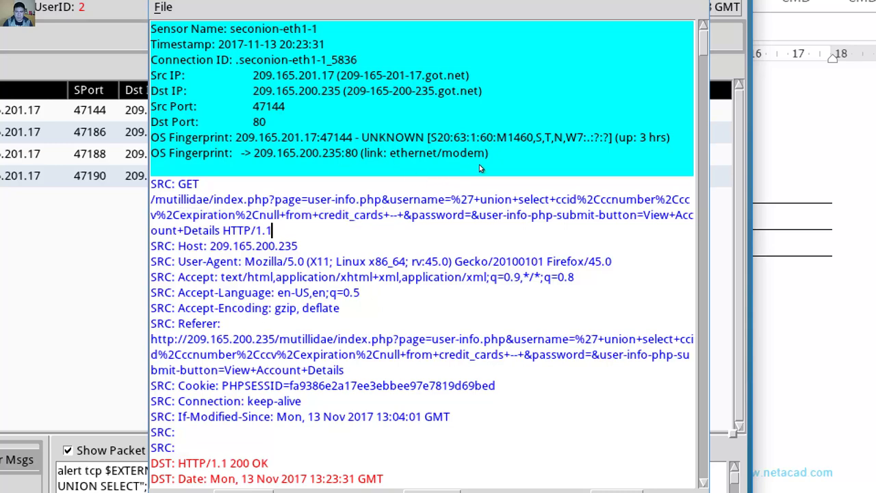
key(shift+Right)
key(shift+Right)
key(shift+Right)
key(shift+Right)
key(shift+Right)
key(shift+Right)
key(shift+Right)
key(shift+Right)
key(shift+Right)
key(shift+Right)
key(shift+Right)
key(shift+Right)
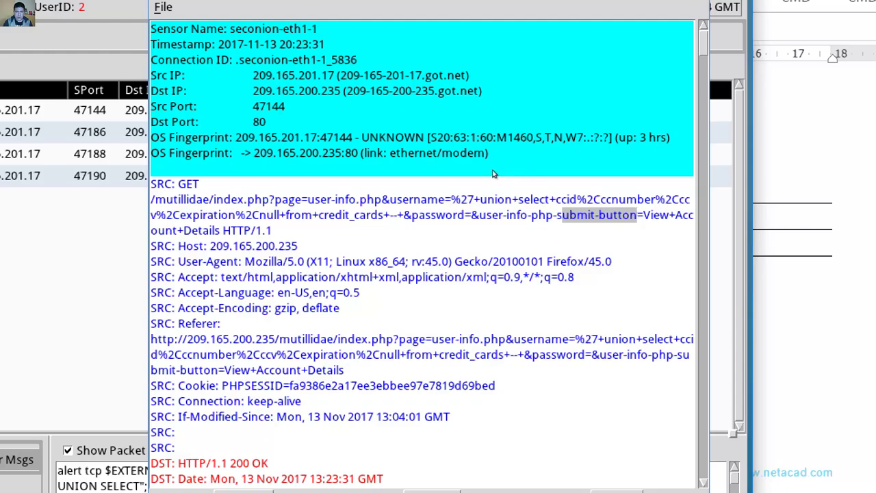
Step: Scroll through the server's HTML response in the transcript, selecting a block of response lines
scroll(479, 173, down, 10)
scroll(479, 178, up, 2)
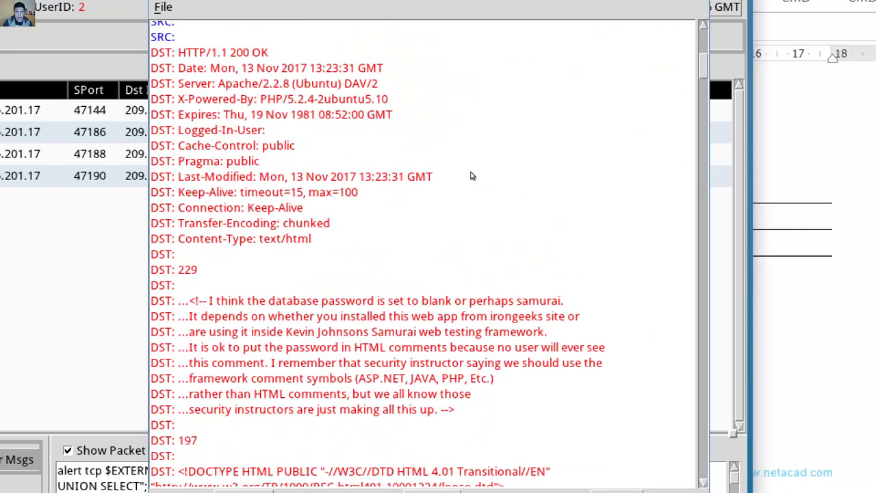
drag(304, 102, 425, 267)
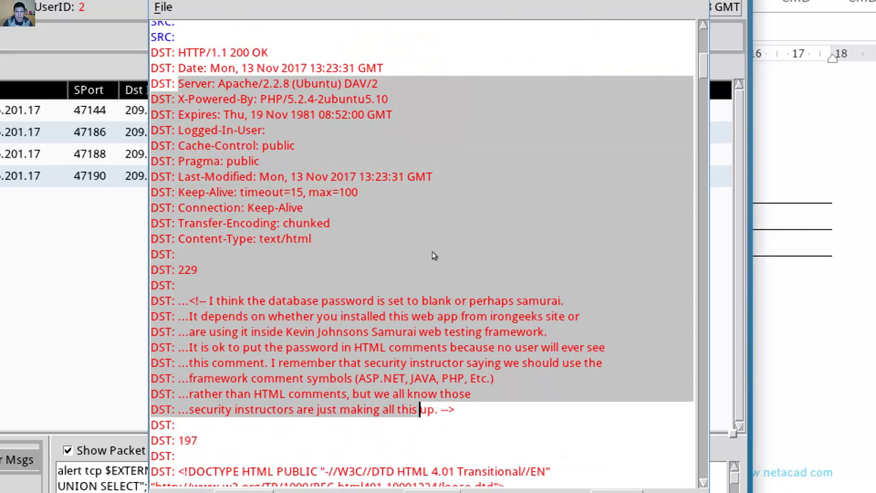
scroll(442, 184, down, 8)
scroll(445, 192, down, 1)
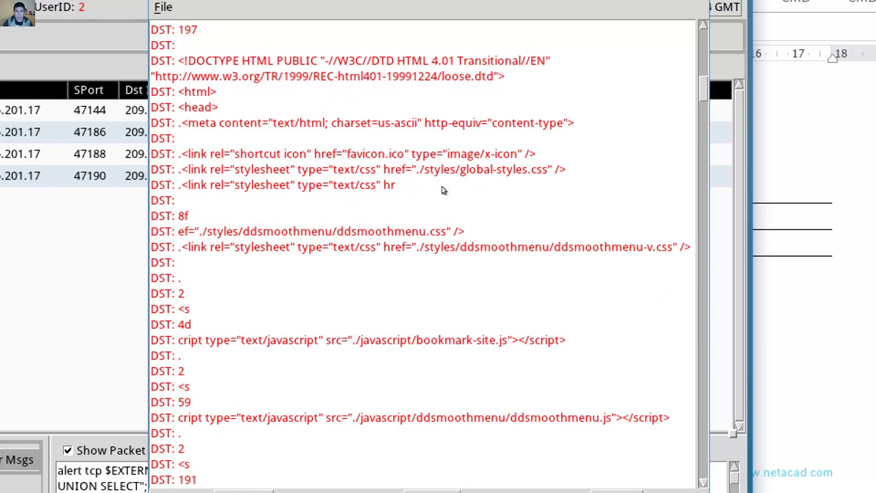
scroll(441, 190, down, 20)
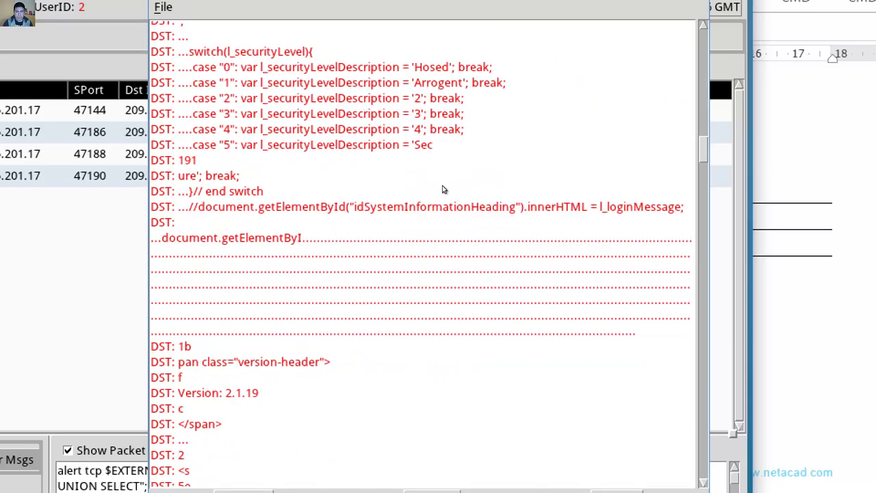
scroll(442, 189, down, 1)
scroll(443, 189, up, 20)
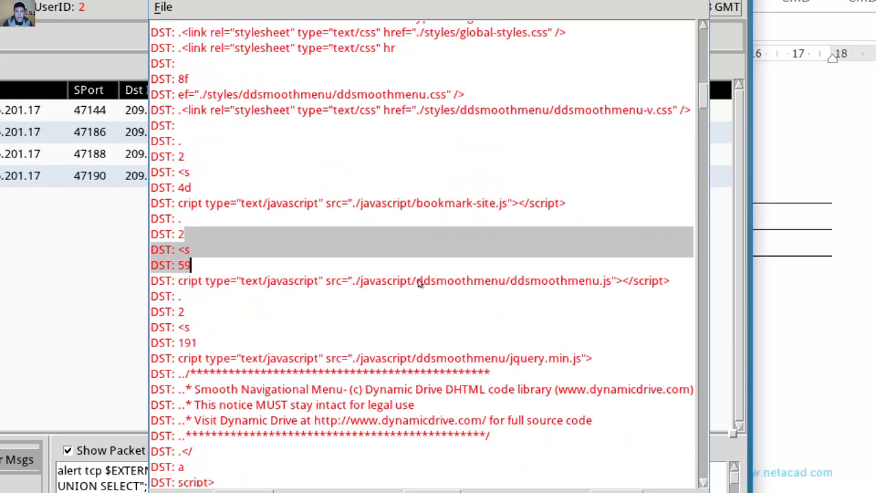
scroll(419, 284, down, 7)
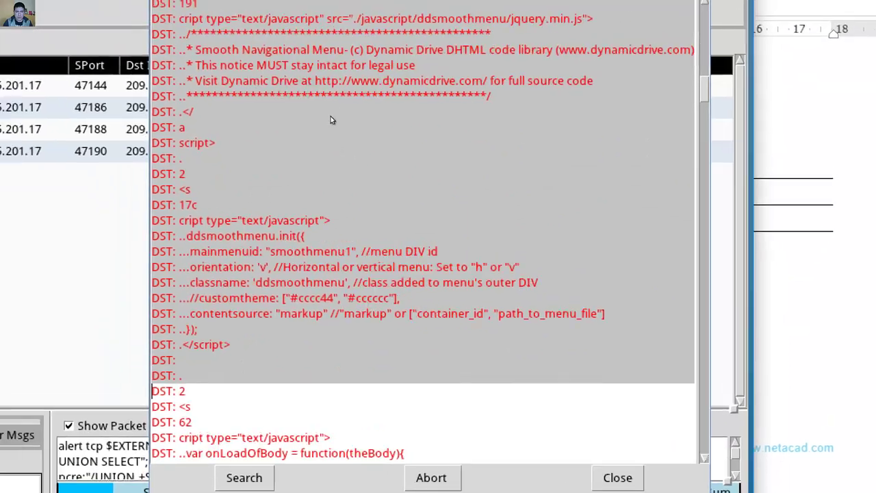
scroll(436, 192, down, 10)
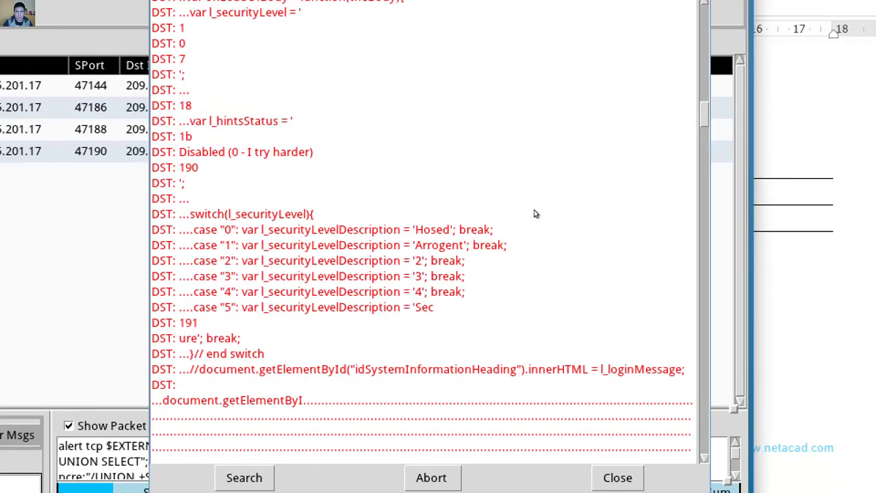
scroll(534, 212, up, 8)
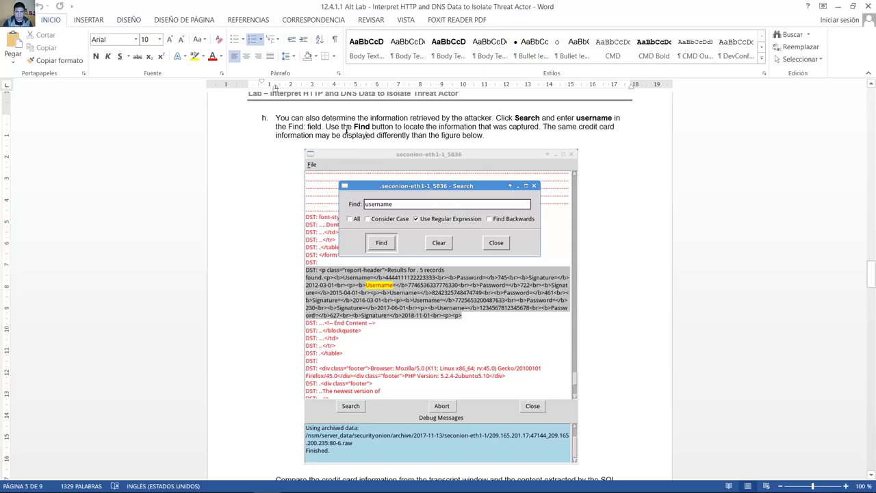
Step: Highlight step h's text about searching for username, then return to the Sguil transcript
drag(277, 118, 484, 116)
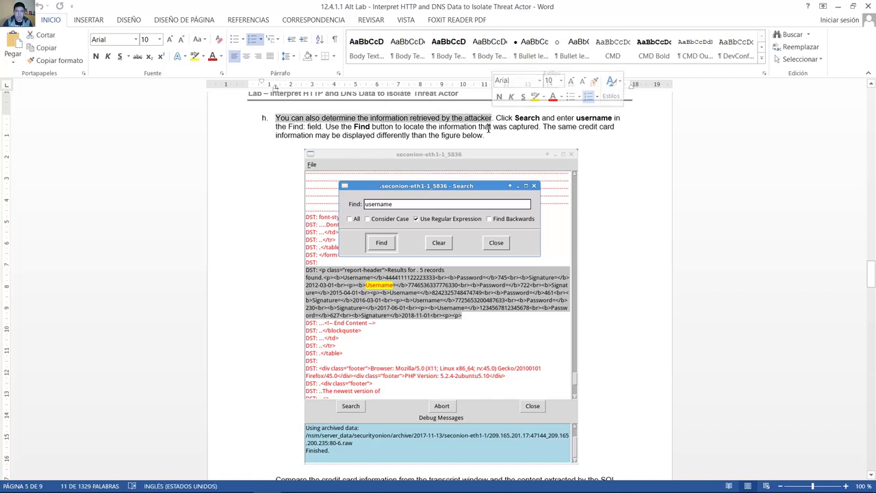
drag(277, 117, 493, 116)
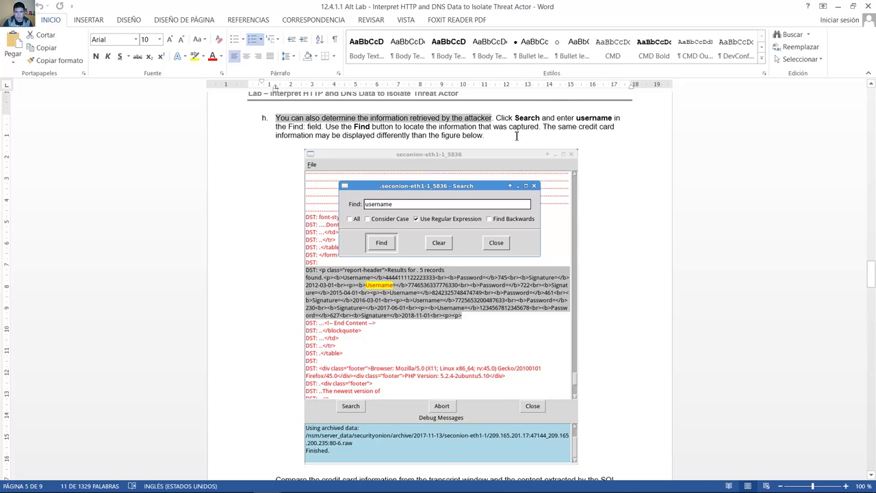
key(alt+Tab)
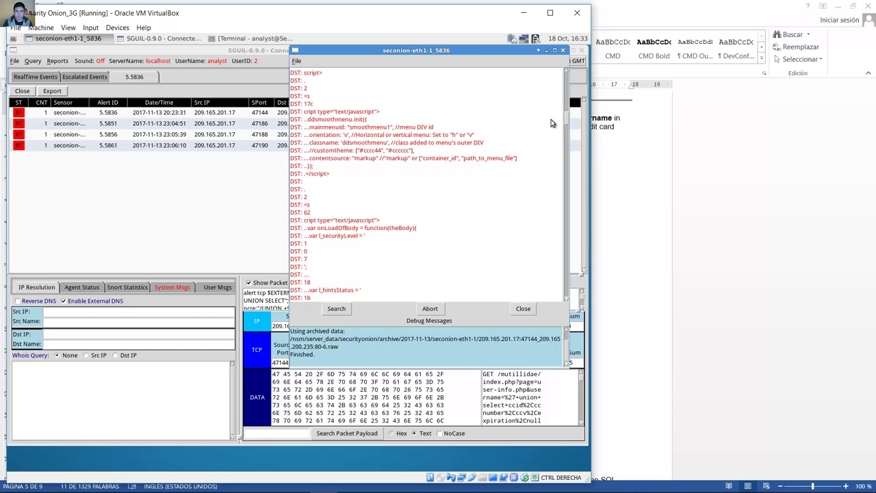
Step: Search the transcript for 'username' and find its first occurrence
click(336, 309)
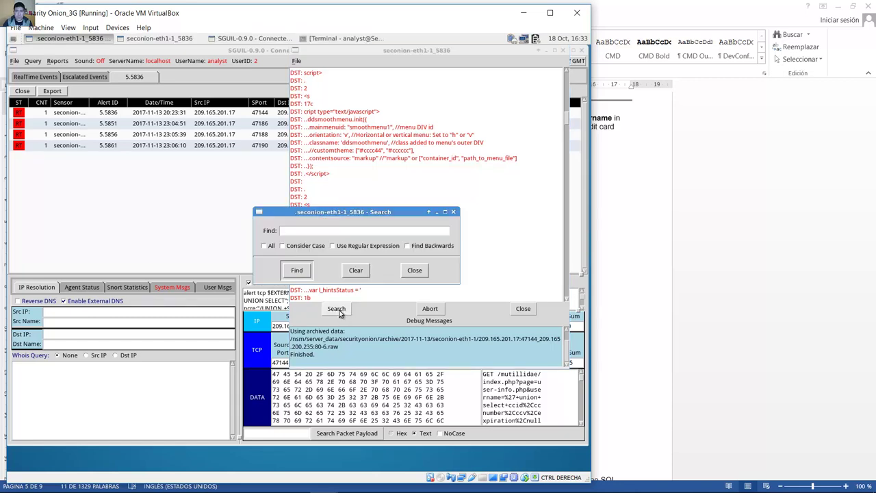
click(348, 232)
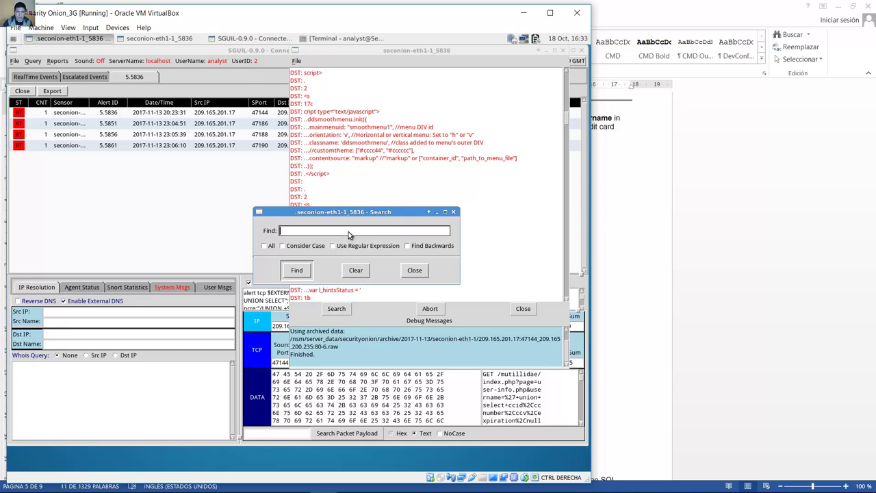
text(username)
click(307, 266)
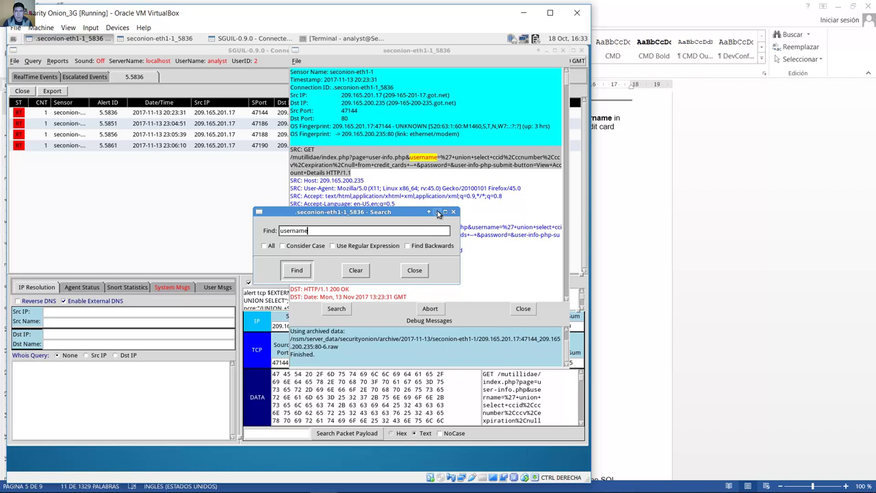
Step: Move the search box aside and step through matches to the 5-records result line
drag(437, 214, 244, 232)
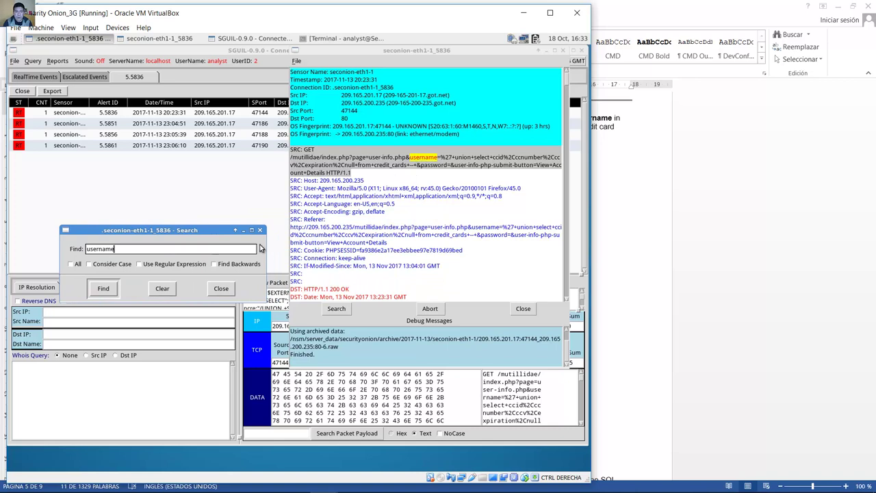
drag(203, 233, 277, 228)
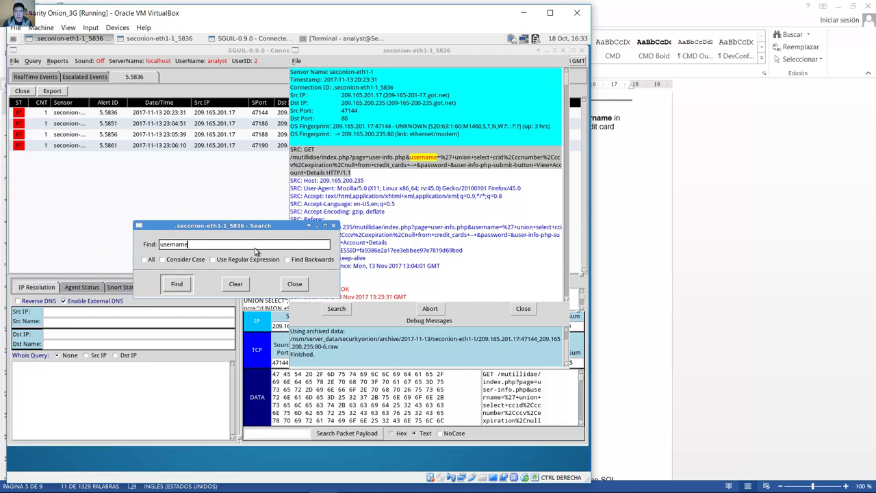
click(179, 286)
drag(259, 225, 194, 216)
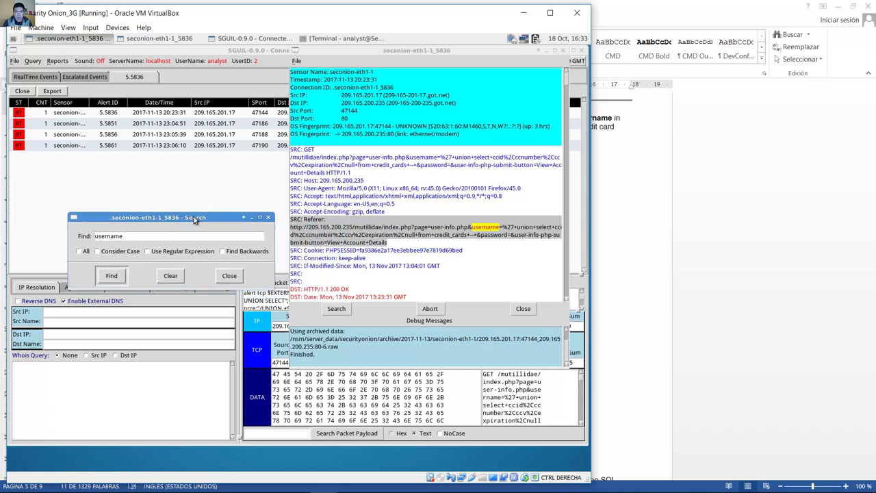
click(111, 276)
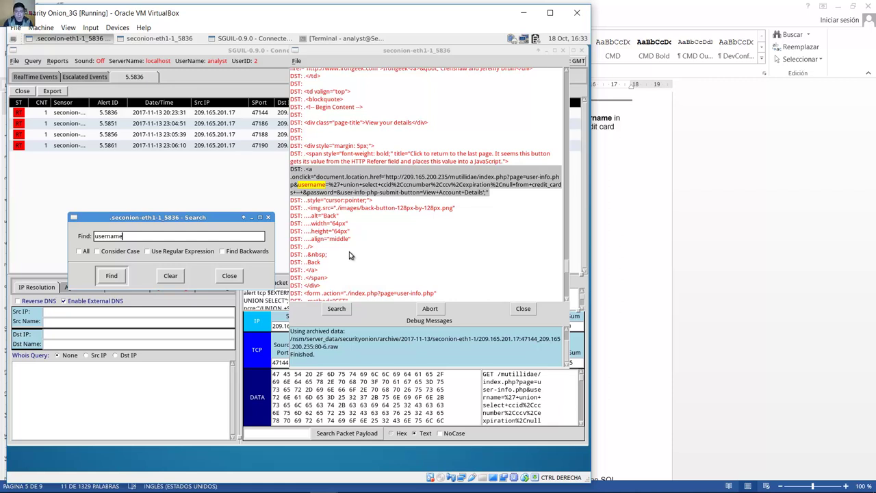
click(115, 280)
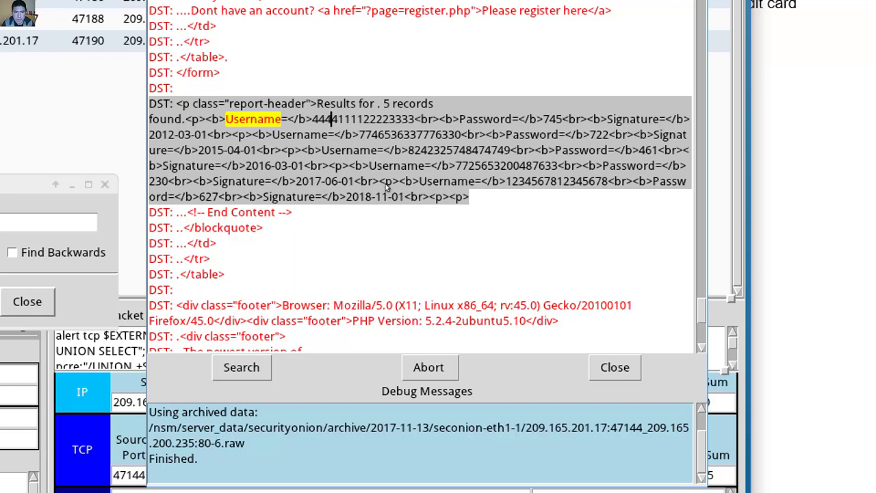
Step: Move through the five exfiltrated card records with the arrow keys, then switch back to Word
key(Right)
key(Right)
key(Right)
key(Right)
key(Right)
key(Right)
key(Right)
key(Right)
key(Right)
key(Right)
key(Right)
key(Right)
key(Right)
key(Right)
key(Right)
key(Right)
key(Right)
key(Right)
key(Right)
key(Right)
key(Right)
key(Right)
key(Right)
key(Right)
key(Right)
key(Right)
key(Right)
key(Right)
key(Right)
key(Right)
key(Right)
key(Right)
key(Right)
key(Right)
key(Right)
key(Right)
key(Right)
key(Right)
key(Right)
key(Right)
key(Right)
key(Right)
key(Right)
key(Right)
key(Right)
key(Right)
key(Right)
key(Right)
key(Right)
key(Right)
key(Right)
key(Right)
key(Right)
key(Right)
key(Right)
key(Right)
key(Right)
key(Right)
key(Right)
key(Right)
key(Up)
key(Right)
key(Right)
key(Right)
key(Right)
key(Right)
key(Right)
key(Right)
key(Right)
key(Right)
key(Right)
key(Right)
key(Right)
key(Right)
key(Right)
key(Right)
key(Right)
key(Right)
key(Right)
key(Right)
key(Right)
key(Up)
key(Left)
key(Left)
key(Left)
key(Left)
key(Left)
key(Left)
key(Left)
key(Left)
key(Left)
key(Left)
key(Left)
key(Left)
key(Left)
key(Left)
key(Left)
key(Left)
key(Left)
key(Left)
key(Left)
key(Left)
key(Right)
key(Right)
key(Right)
key(Right)
key(Right)
key(Right)
key(Right)
key(Right)
key(Right)
key(Right)
key(Right)
key(Right)
key(Right)
key(Right)
key(Right)
key(Down)
key(Down)
key(Left)
key(Left)
key(Left)
key(Left)
key(Left)
key(Left)
key(Left)
key(Left)
key(Left)
key(Left)
key(Left)
key(Left)
key(Left)
key(Left)
key(Left)
key(Left)
key(Left)
key(Left)
key(Left)
key(Left)
key(Left)
key(Left)
key(Left)
key(Left)
key(Left)
key(Left)
key(Left)
key(Left)
key(Left)
key(Left)
key(Left)
key(Left)
key(Left)
key(Down)
key(Left)
key(Left)
key(Left)
key(Left)
key(Left)
key(Left)
key(Left)
key(Left)
key(Left)
key(Left)
key(Left)
key(Left)
key(Left)
key(Left)
key(Left)
key(Left)
key(Left)
key(Left)
key(Left)
key(Left)
key(Right)
key(Right)
key(Right)
key(Right)
key(Right)
key(Right)
key(Right)
key(Right)
key(Right)
key(Right)
key(Right)
key(Right)
key(Up)
key(Up)
key(Right)
key(Right)
key(Right)
key(Right)
key(Right)
key(Right)
key(Right)
key(Right)
key(Right)
key(Right)
key(Right)
key(Right)
key(Right)
key(Right)
key(Right)
key(Right)
key(Right)
key(Right)
key(Right)
key(Right)
key(Left)
key(Left)
key(Left)
key(Left)
key(Left)
key(Left)
key(Right)
key(Right)
key(Right)
key(Right)
key(Right)
key(Right)
key(Right)
key(Right)
key(Right)
key(Right)
key(Right)
key(Right)
key(Right)
key(Right)
key(Right)
key(Right)
key(Right)
key(Right)
key(Right)
key(Right)
key(Right)
key(Right)
key(Right)
key(Left)
key(Left)
key(Right)
key(Right)
key(Right)
key(Right)
key(Right)
key(Right)
key(Right)
key(Right)
key(Right)
key(Right)
key(Right)
key(Right)
key(Right)
key(Right)
key(Right)
key(Right)
key(Right)
key(Right)
key(Right)
key(Right)
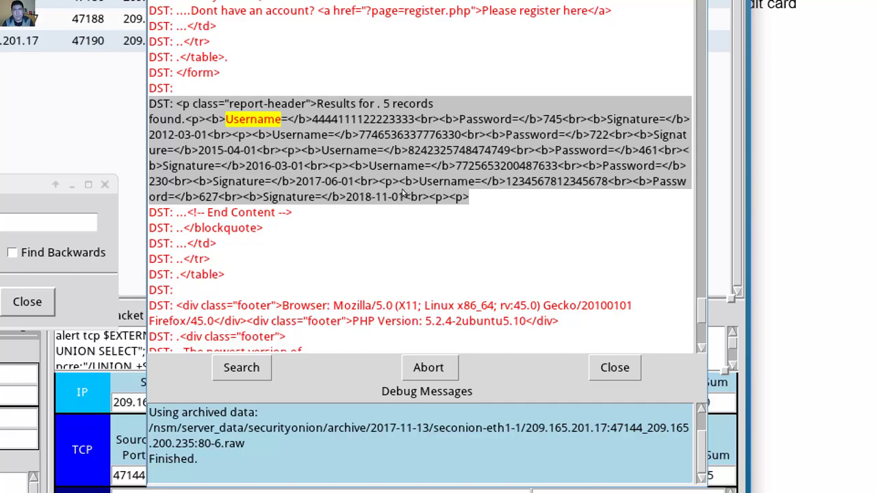
key(alt+Tab)
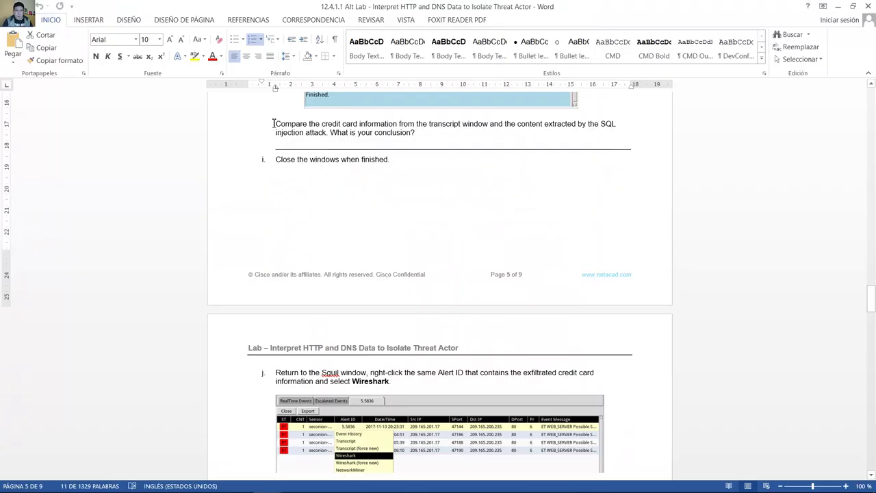
Step: Highlight the 'Compare the credit card information…' question, then minimize Word
drag(275, 124, 377, 124)
drag(397, 124, 418, 135)
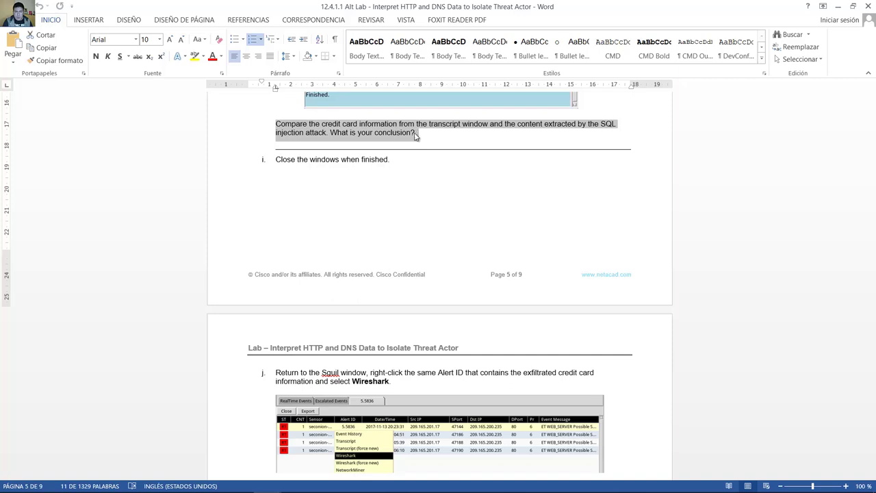
drag(417, 135, 415, 136)
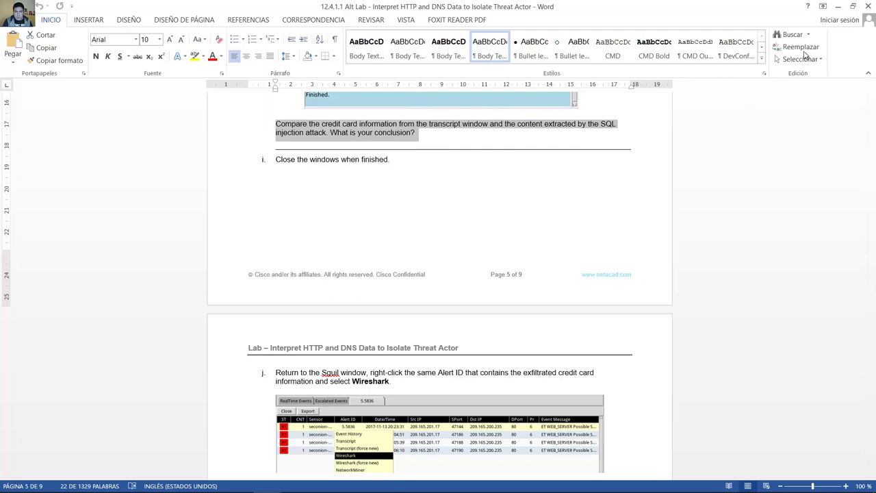
click(839, 5)
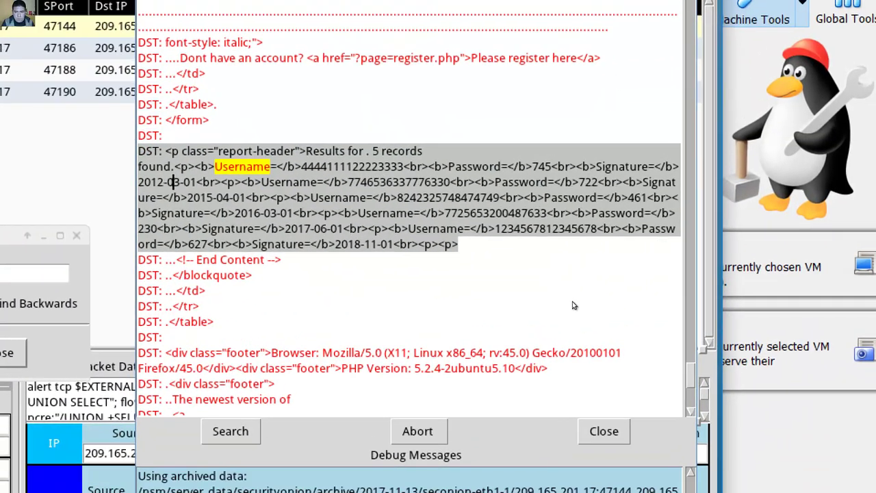
Step: Highlight the injected credit_cards GET request URL in the transcript, then mark its ccnumber field
scroll(575, 294, up, 20)
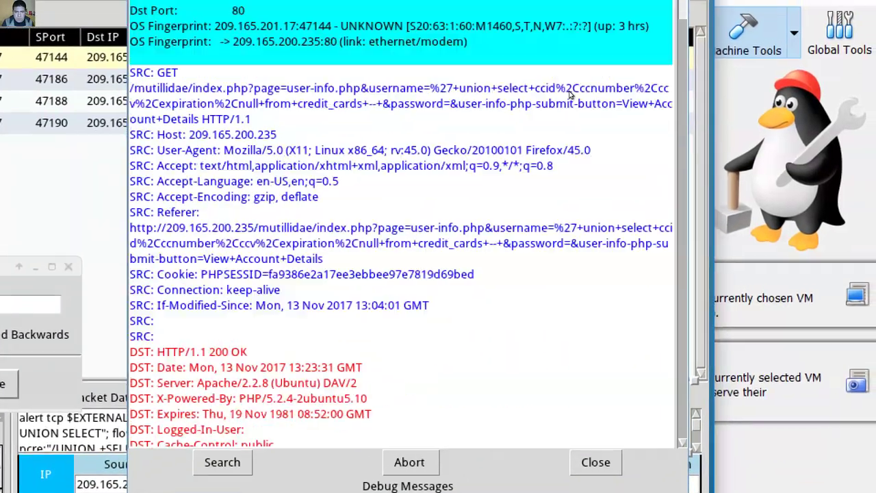
scroll(570, 94, up, 2)
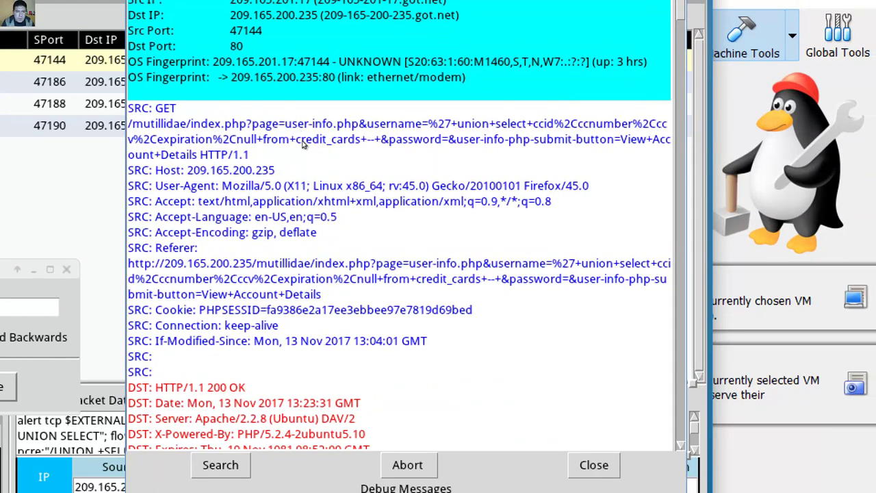
drag(131, 124, 332, 165)
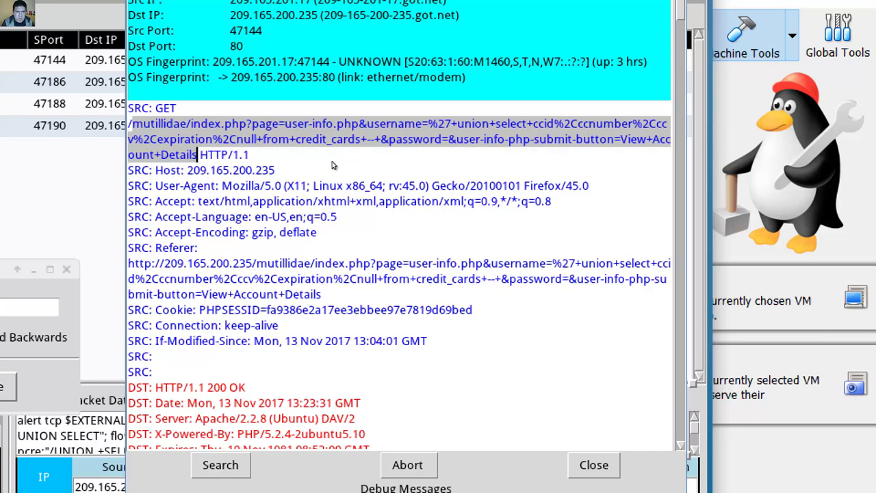
click(473, 148)
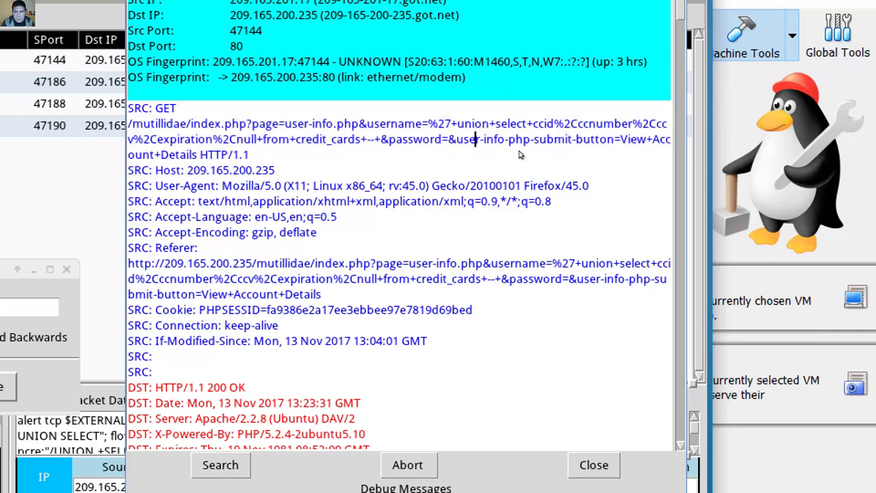
drag(533, 146, 552, 150)
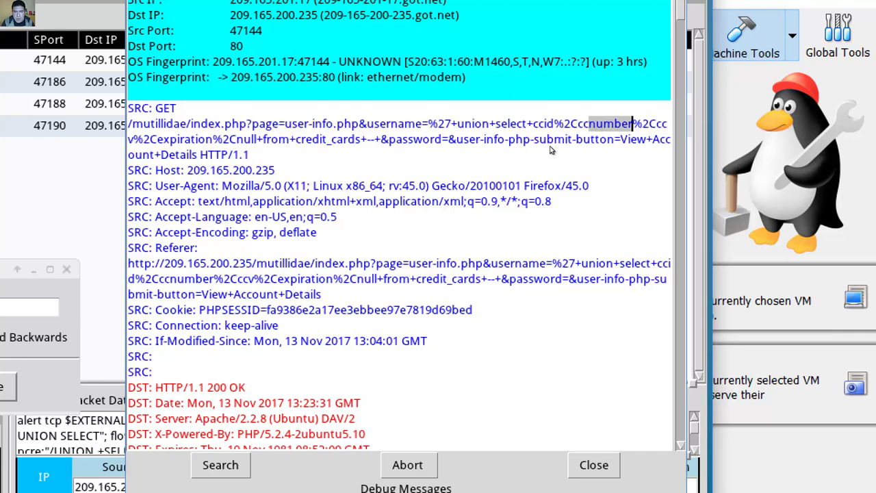
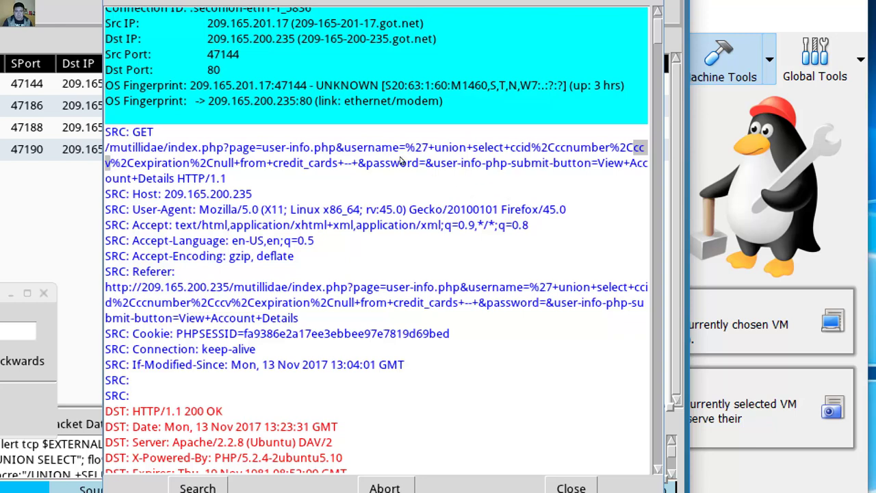
Step: Search the transcript for 'expiration' to highlight it in the injected SRC GET request
text(expiration)
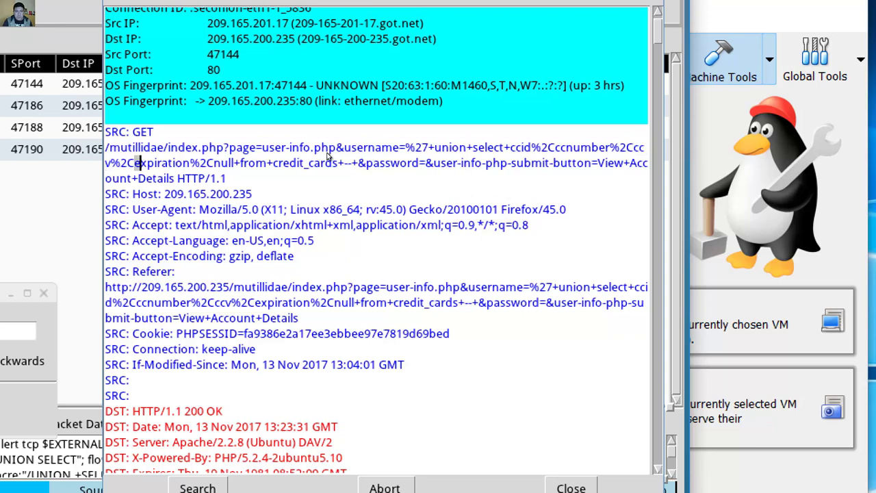
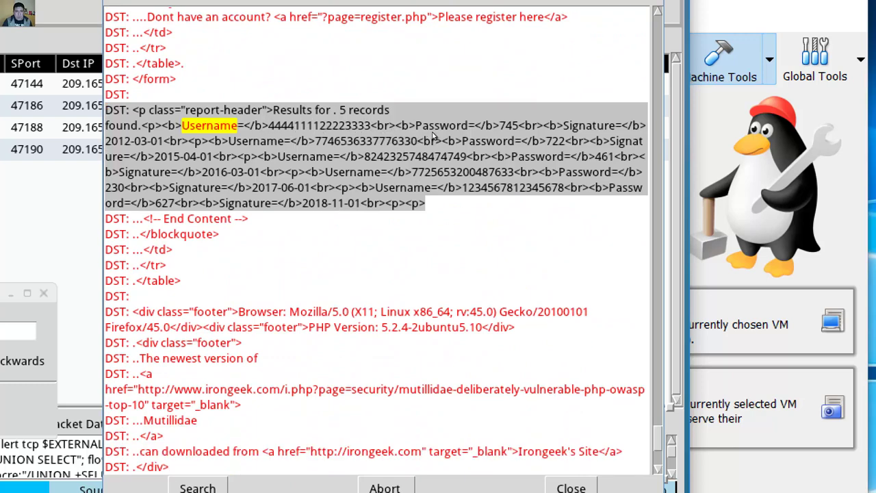
key(Right)
key(Right)
key(Right)
key(Right)
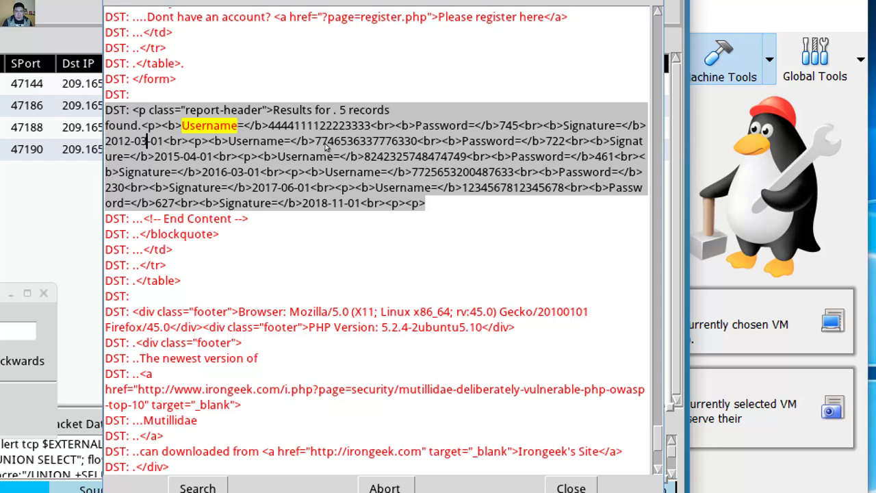
key(Left)
key(Left)
key(Left)
key(Left)
key(Left)
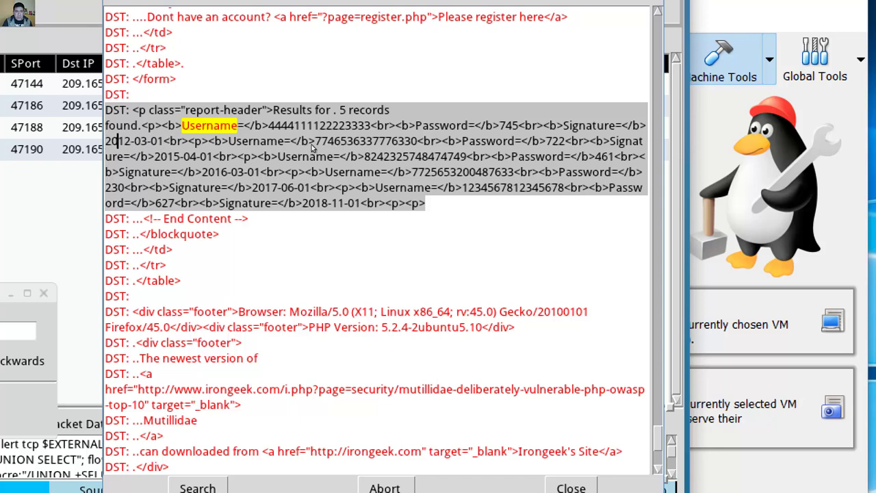
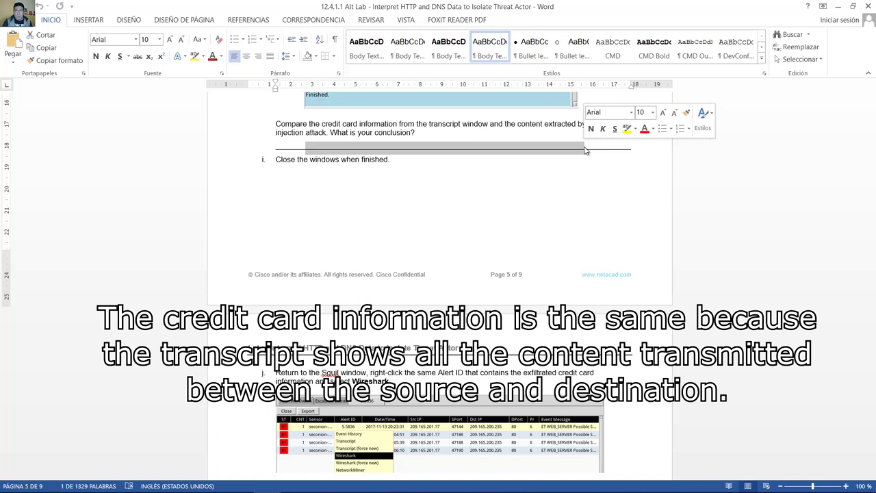
Step: Scroll the Word lab to steps j–l on Wireshark, then switch to the Security Onion VM
click(472, 176)
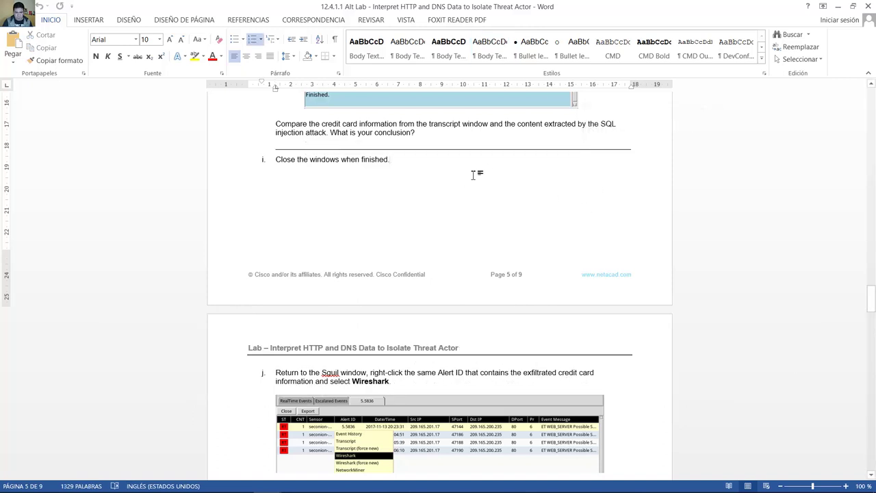
scroll(472, 175, down, 6)
mouse_move(336, 486)
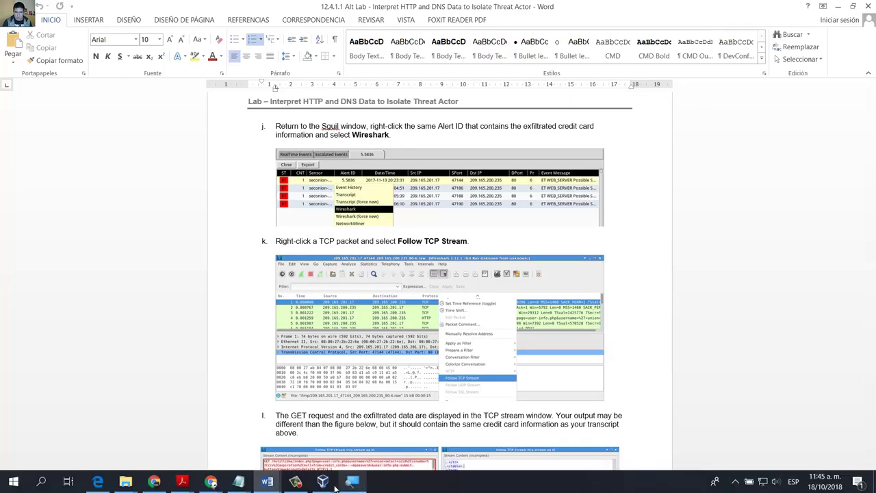
click(393, 426)
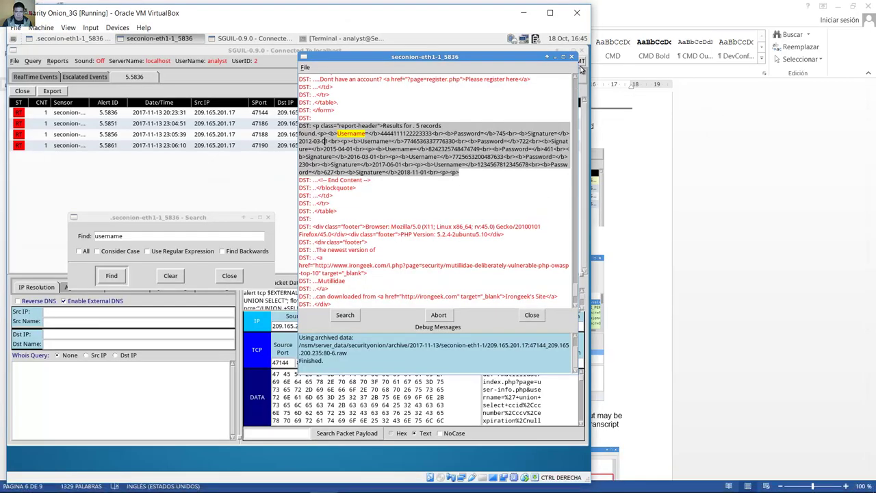
Step: Close the Sguil Search dialog and the transcript window
click(220, 220)
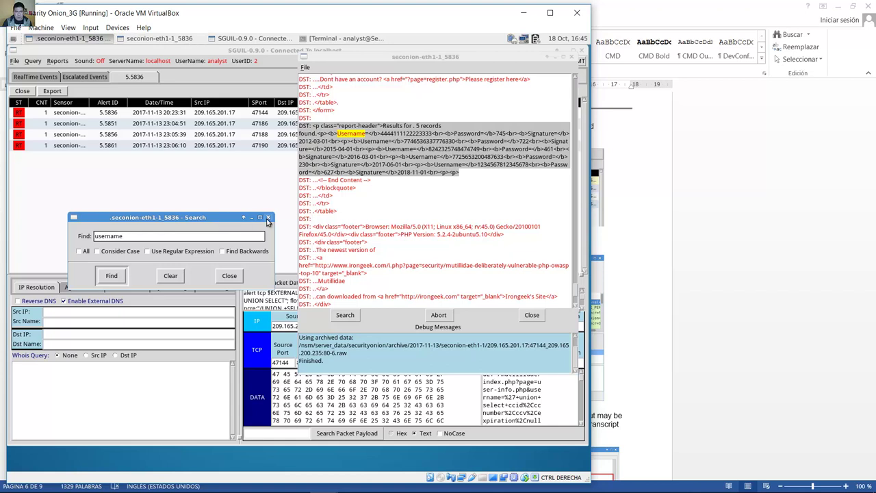
click(269, 218)
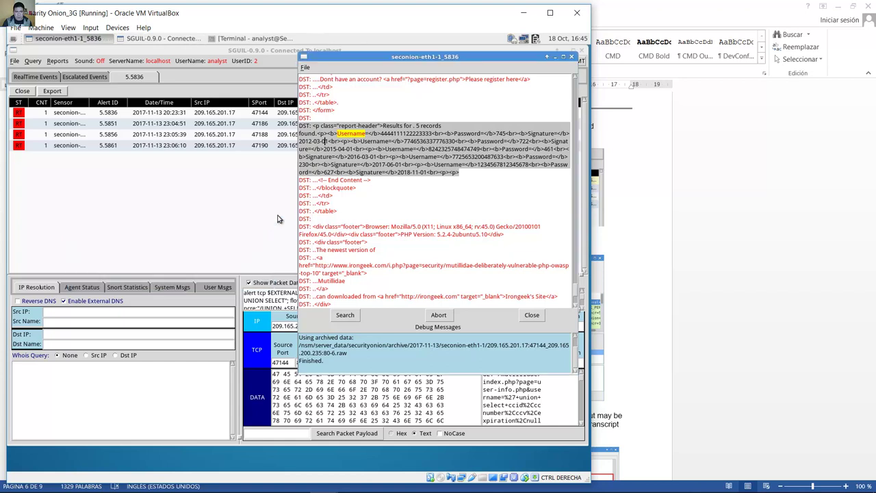
click(573, 57)
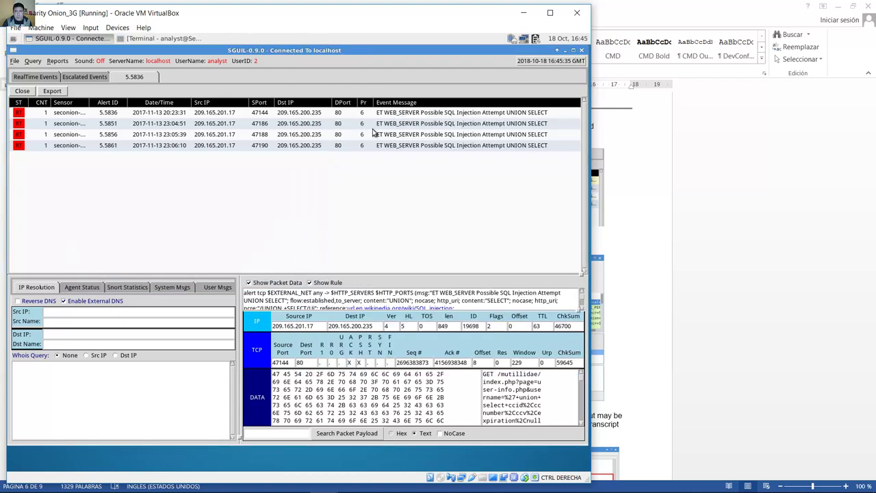
Step: Open the packets of alert 5.5836 in Wireshark from its right-click menu
right_click(111, 116)
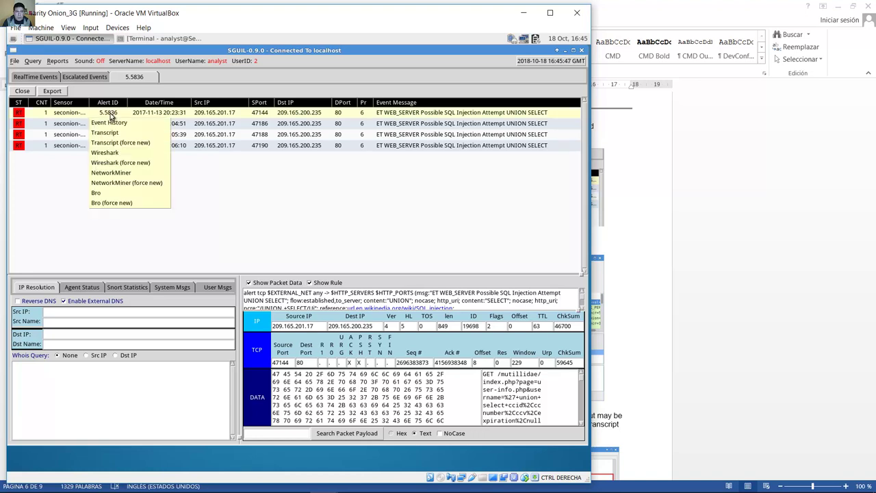
right_click(111, 118)
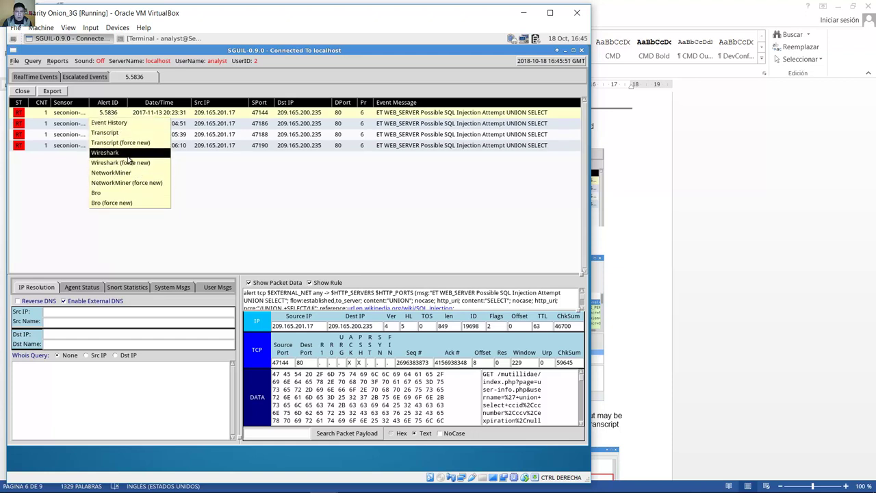
click(127, 156)
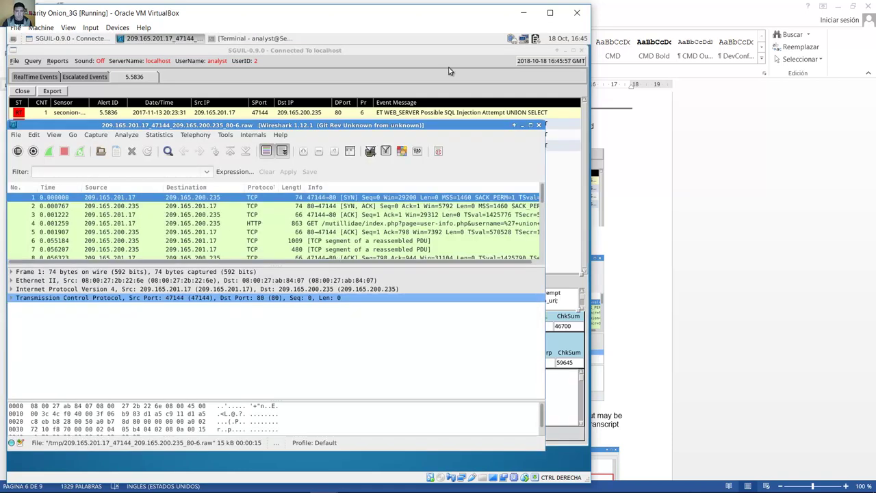
Step: Move the Wireshark window up, enlarge the packet list, and right-click the first TCP packet
drag(440, 130, 455, 61)
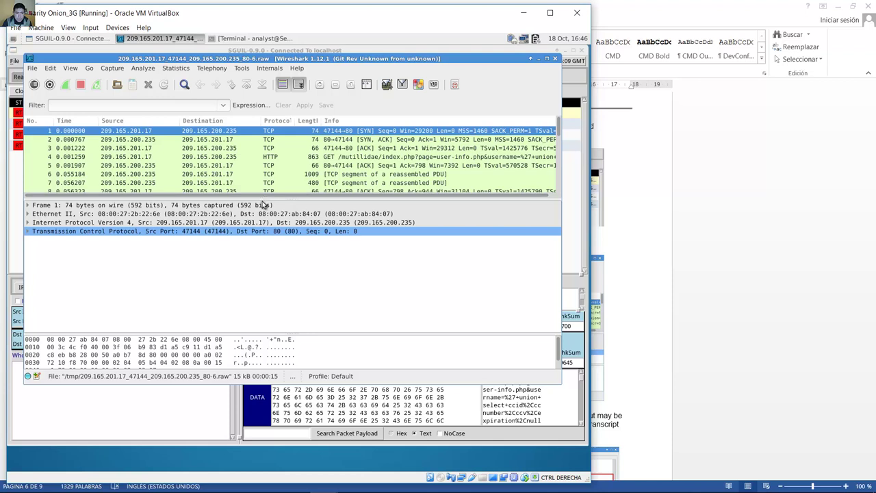
drag(263, 197, 257, 258)
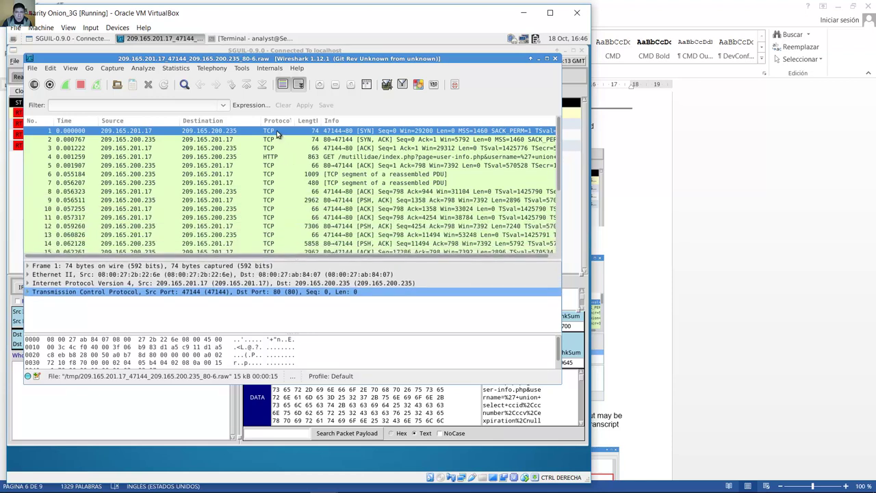
right_click(277, 134)
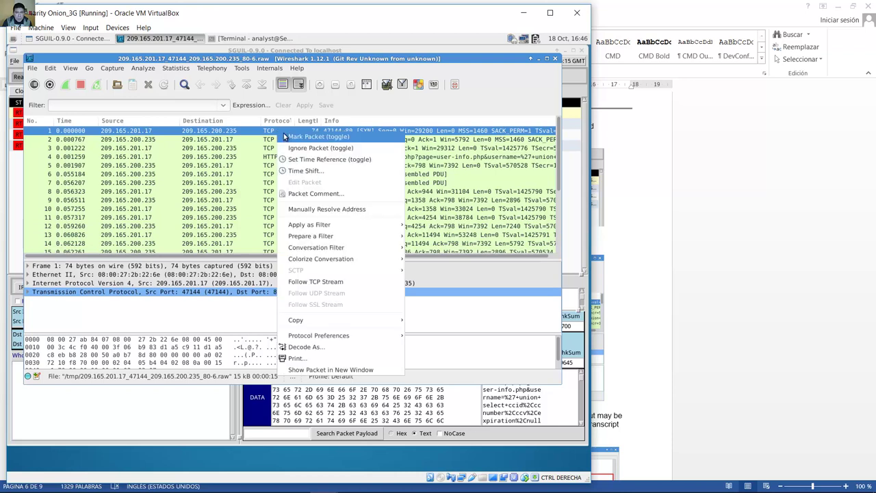
Step: Follow the TCP stream, make its window taller, and review the GET request and server response
click(356, 283)
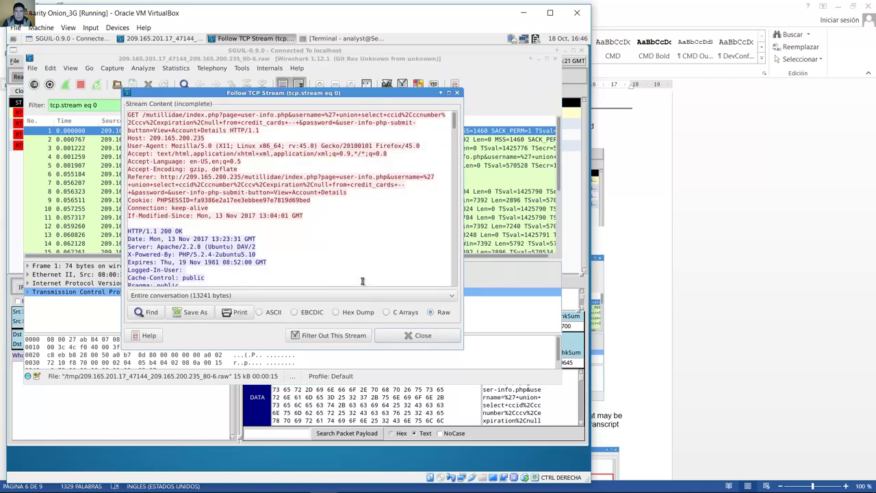
drag(408, 349, 383, 450)
drag(317, 219, 124, 111)
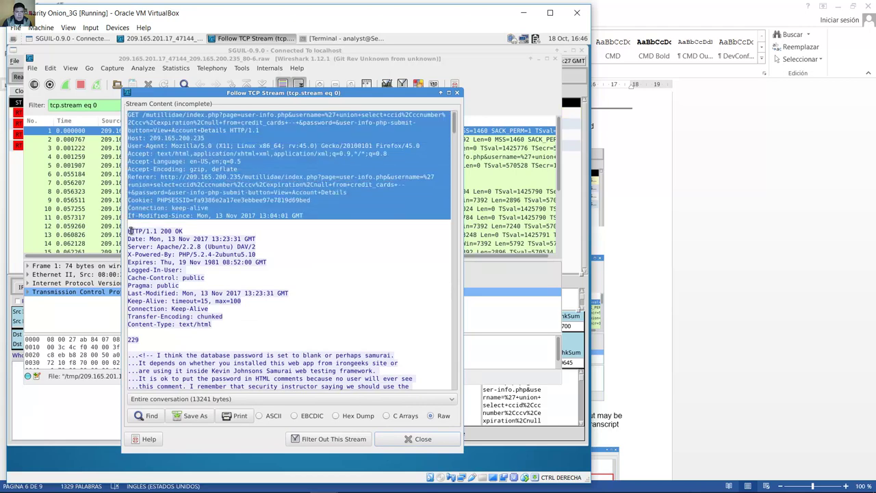
drag(130, 231, 356, 378)
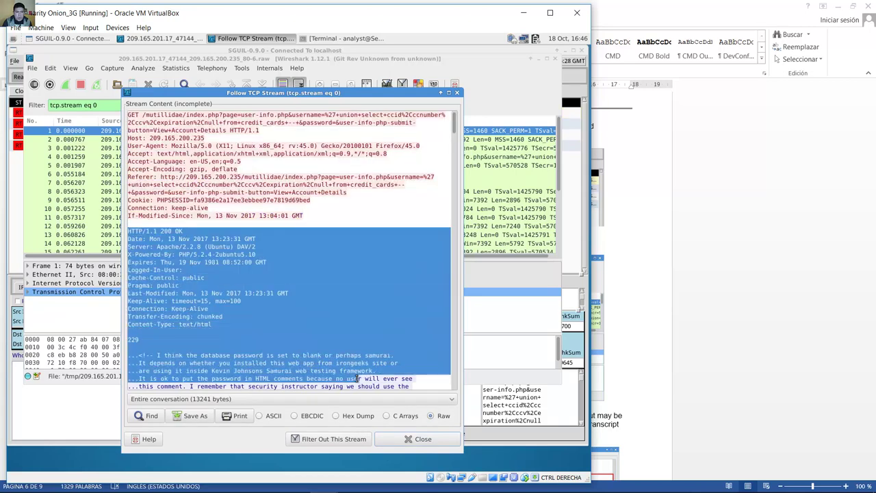
click(335, 286)
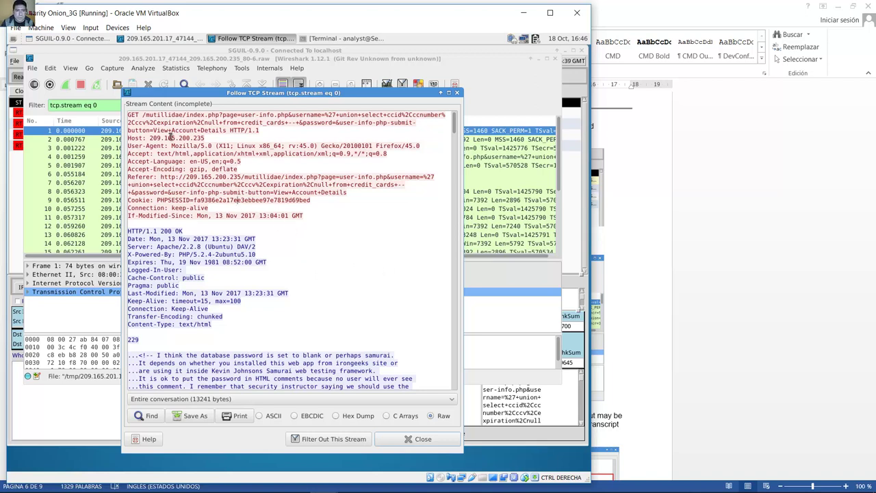
Step: Examine the injected query's ccnumber fields and credit_cards table, then scroll to the returned card records
drag(162, 115, 263, 133)
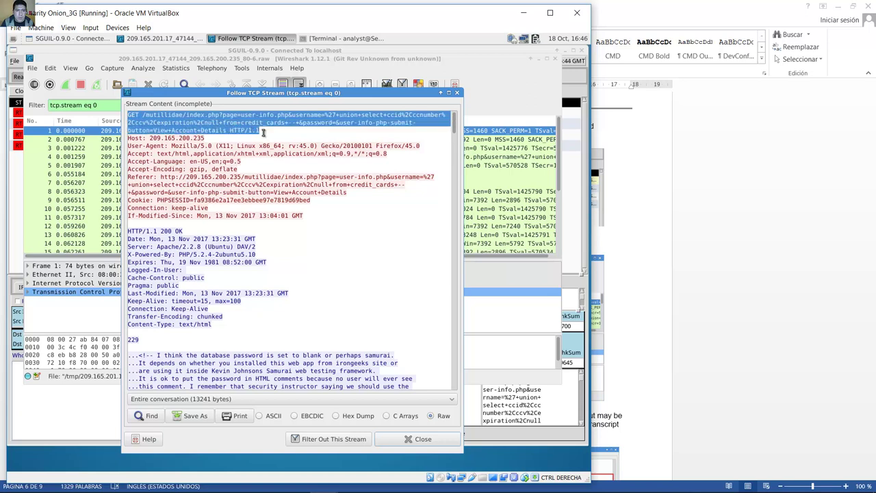
click(274, 130)
triple_click(268, 130)
click(261, 130)
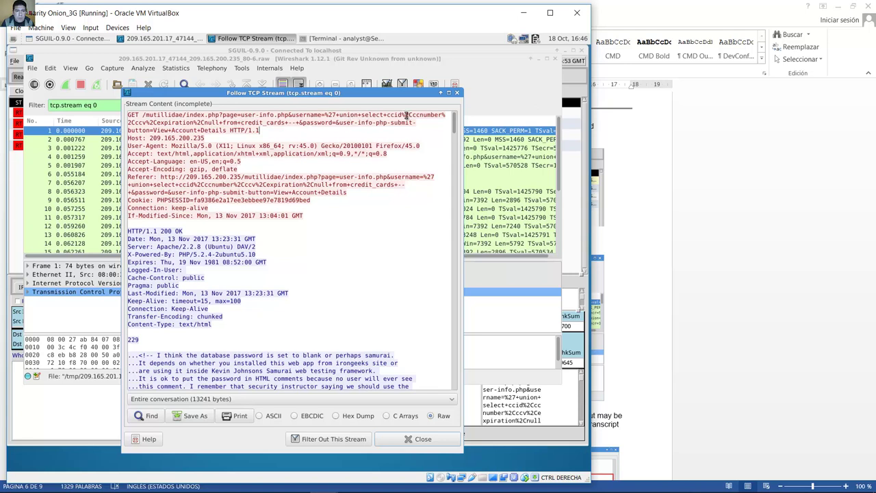
drag(412, 115, 445, 115)
drag(128, 122, 195, 123)
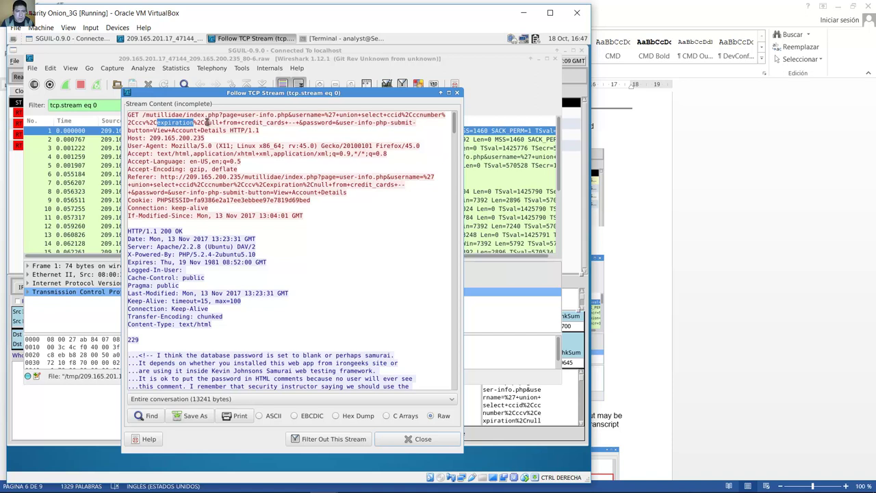
drag(222, 122, 285, 123)
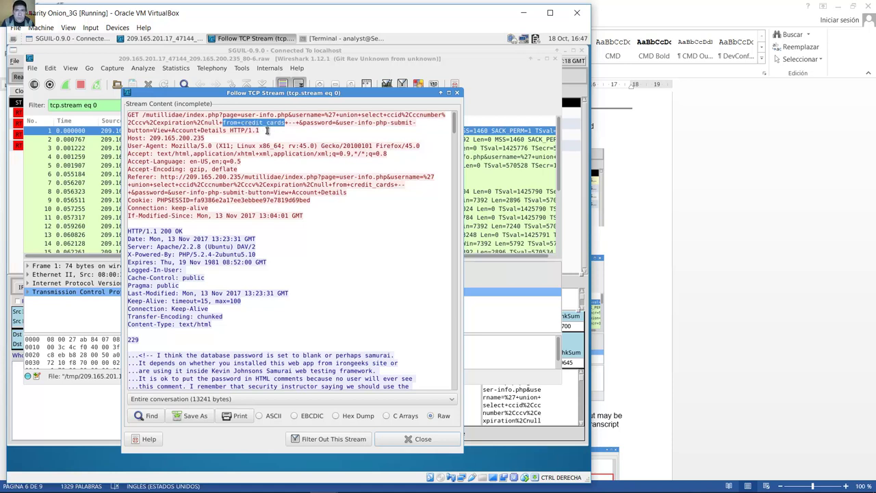
click(266, 130)
drag(453, 125, 454, 369)
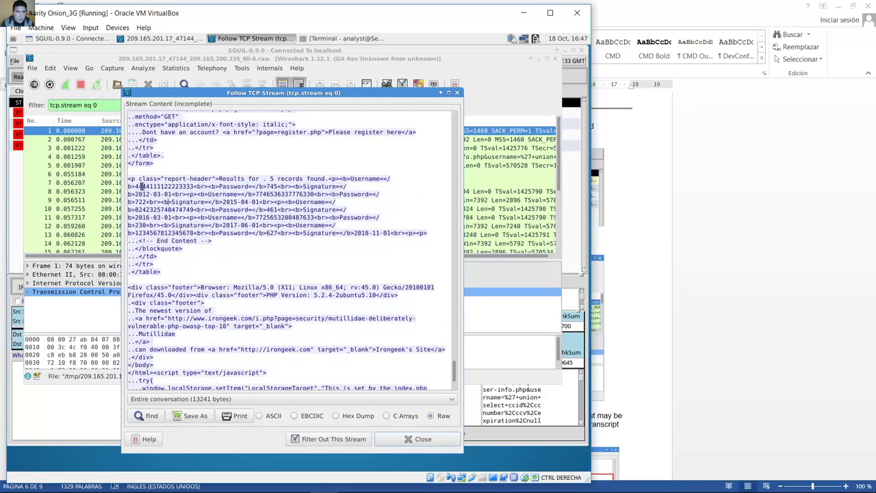
drag(134, 186, 194, 186)
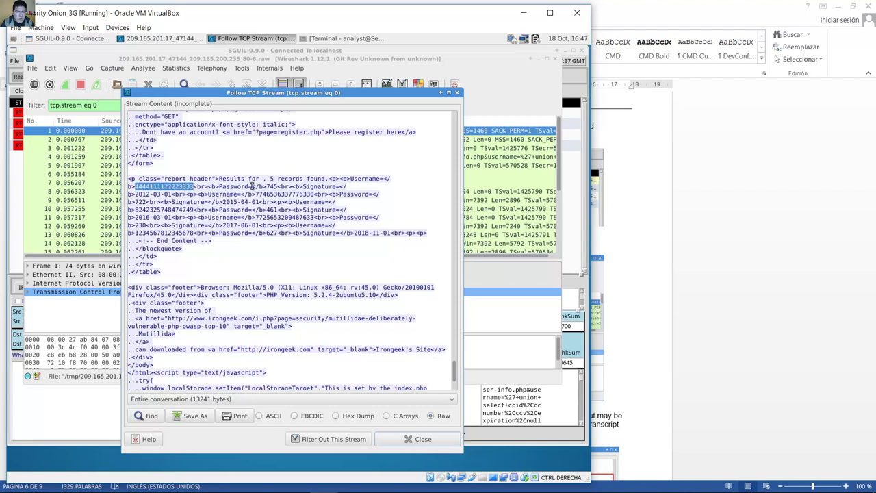
drag(266, 187, 280, 186)
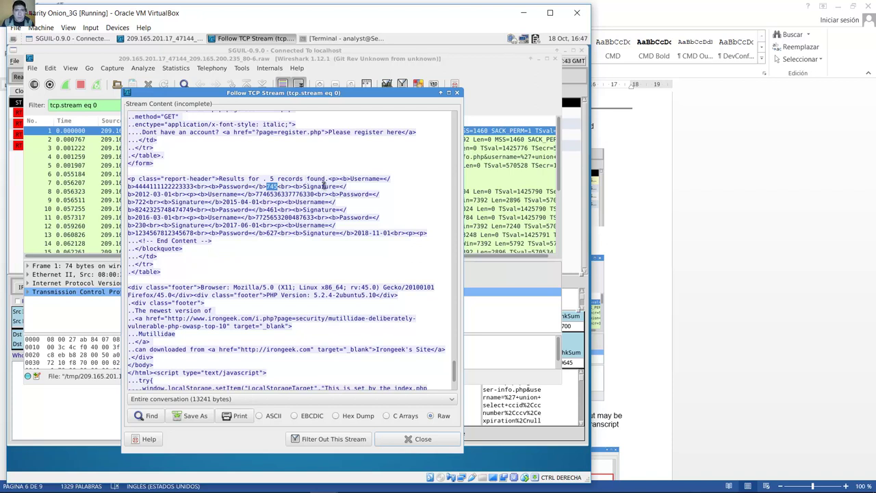
drag(135, 193, 173, 195)
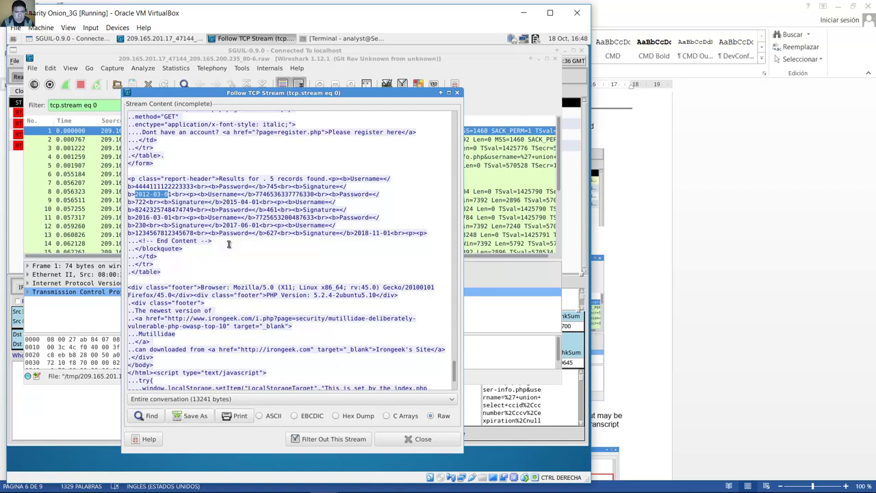
click(190, 416)
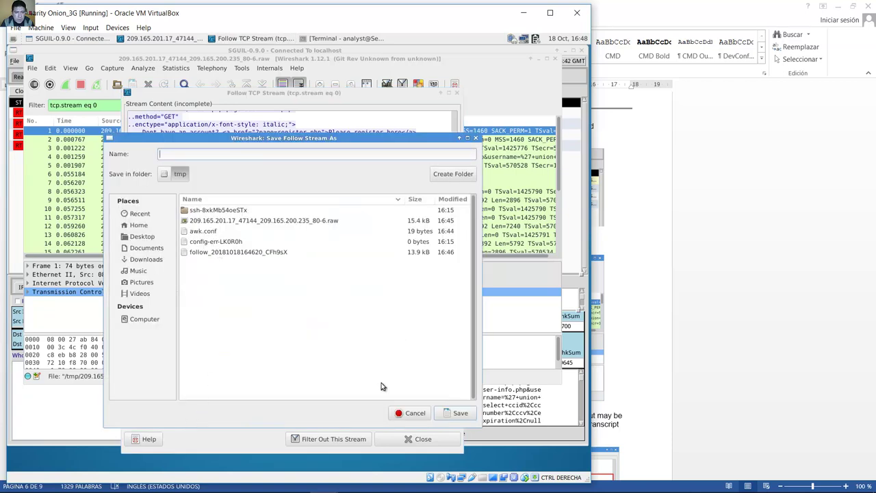
click(402, 413)
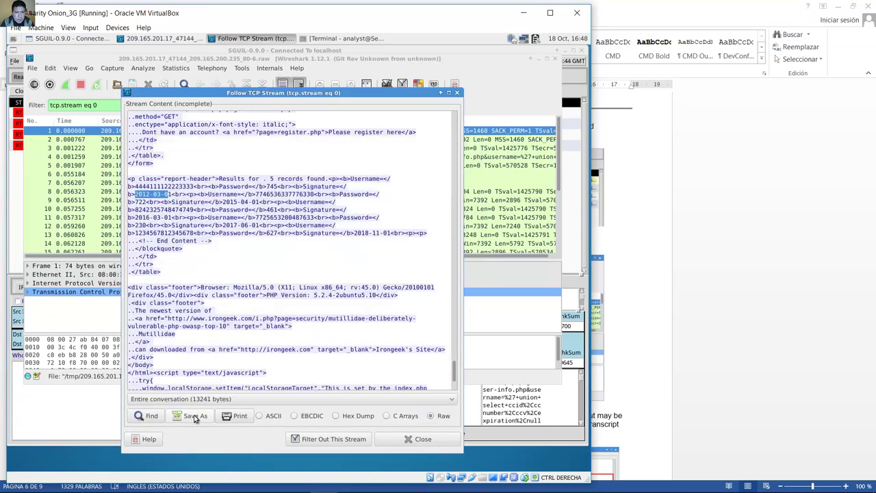
click(192, 421)
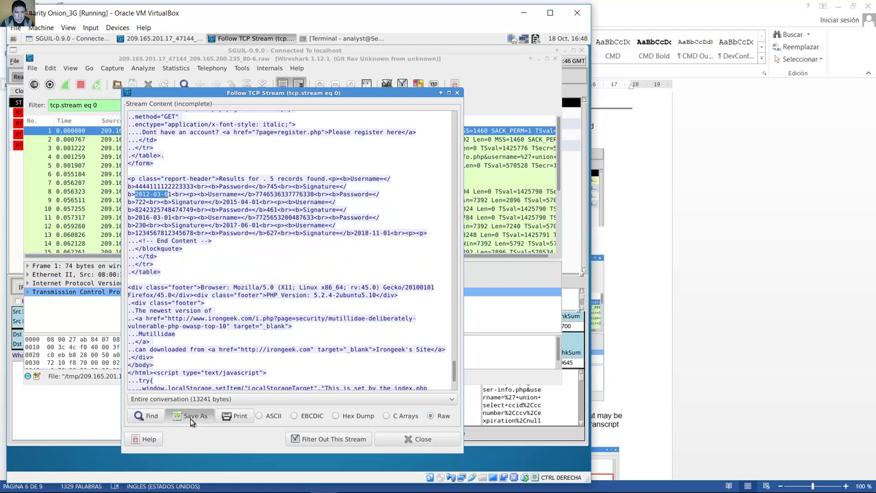
click(420, 413)
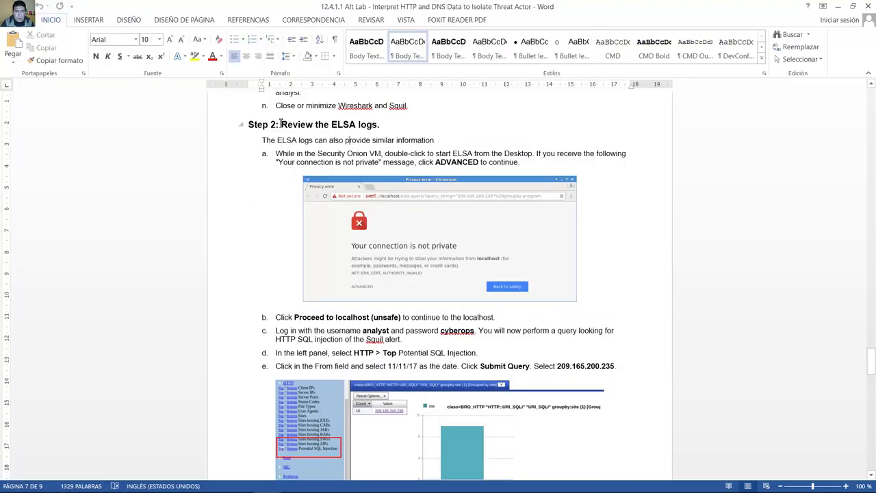
Step: Read the Step 2 ELSA log-review heading in Word, then return to the Security Onion VM
drag(280, 124, 389, 125)
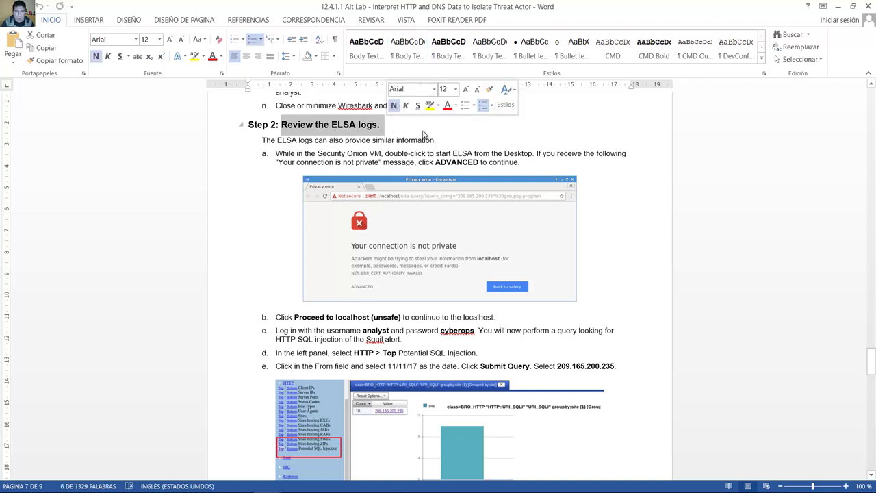
click(440, 145)
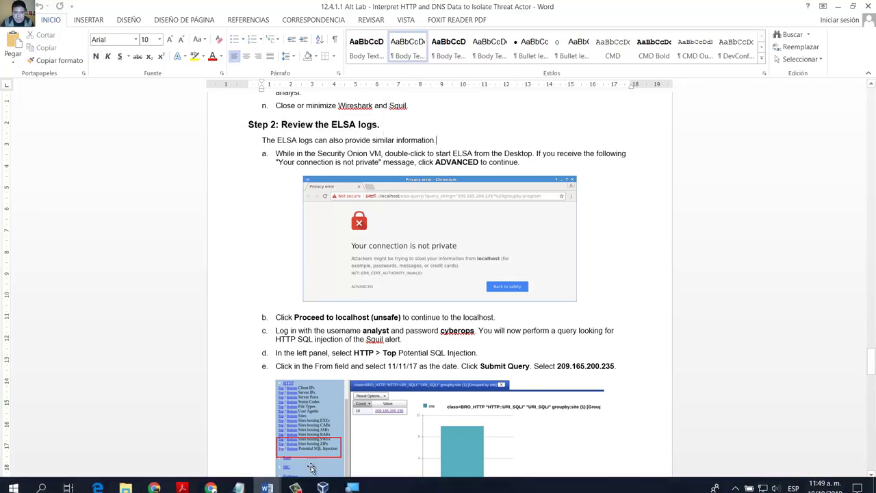
mouse_move(323, 481)
click(375, 436)
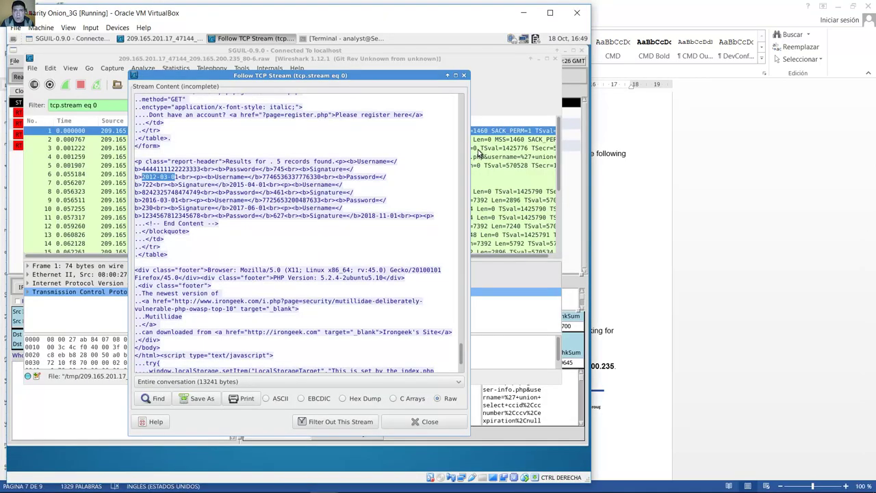
Step: Minimize Wireshark and Sguil, then launch ELSA from the desktop into Chromium at localhost/elsa
click(534, 60)
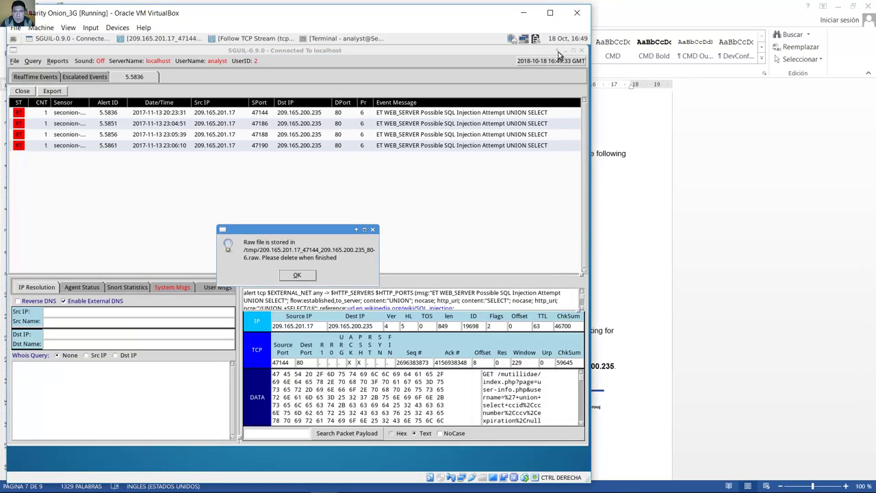
click(565, 52)
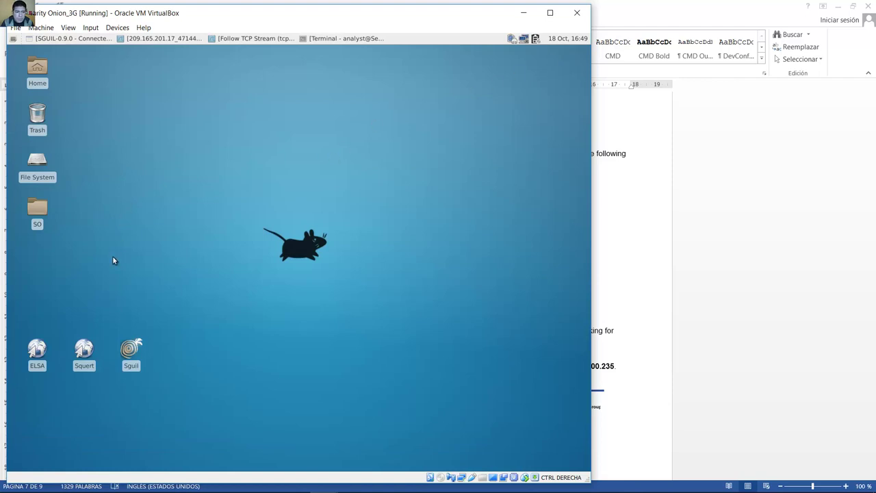
click(35, 368)
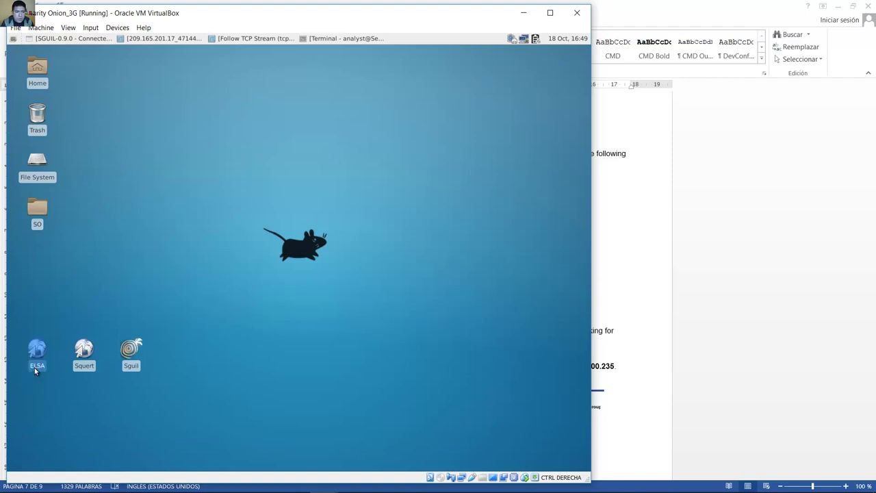
click(92, 327)
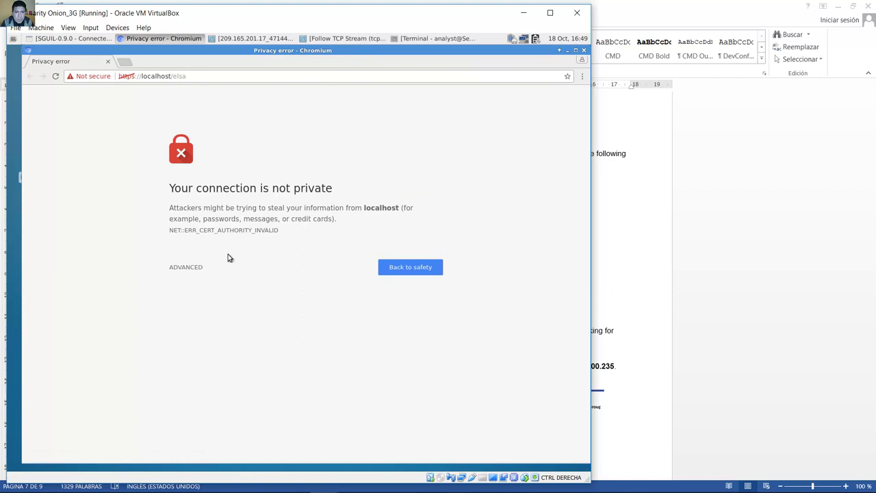
Step: Proceed past the certificate warning to localhost and log in to ELSA with the analyst account credentials
click(192, 267)
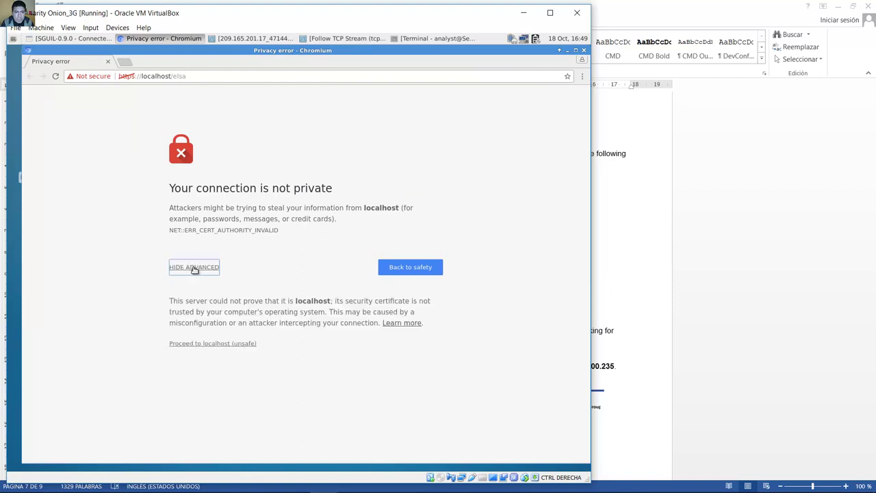
click(210, 344)
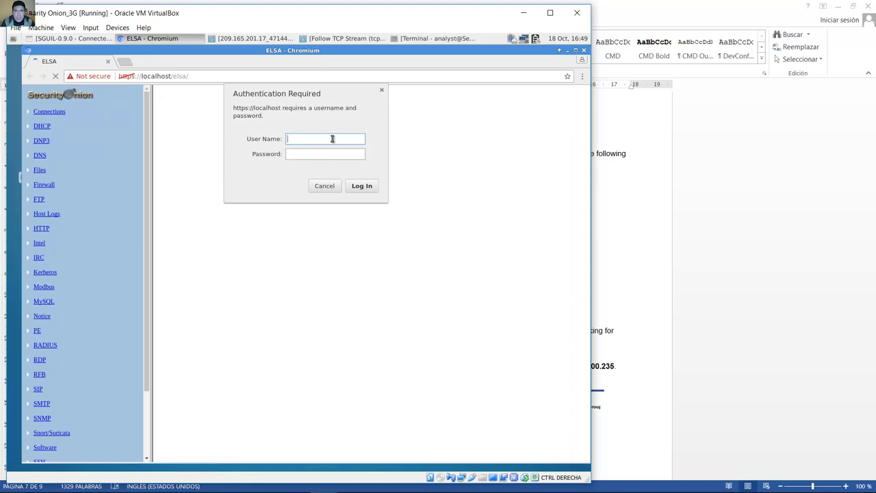
text(ana)
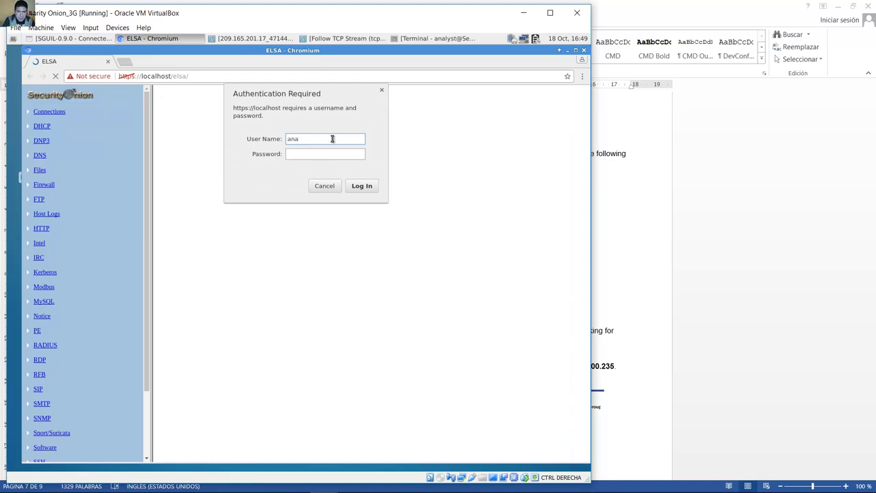
text(lyst)
key(Tab)
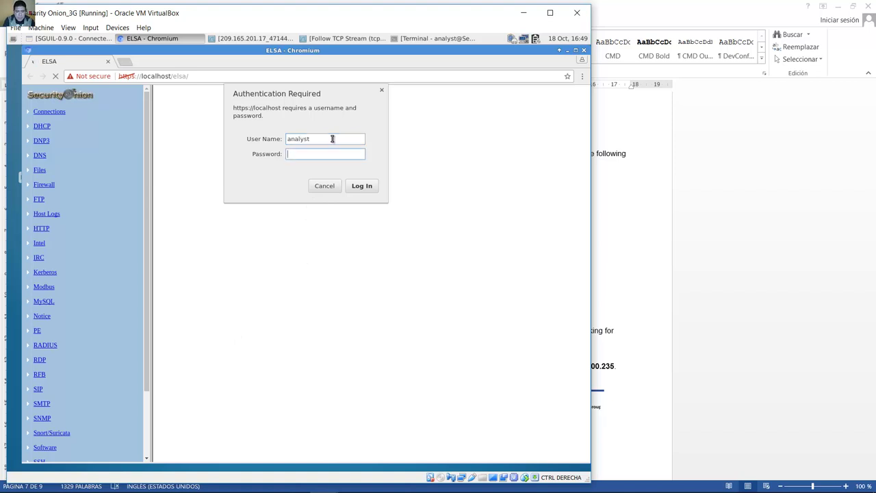
text(cyberops)
key(Return)
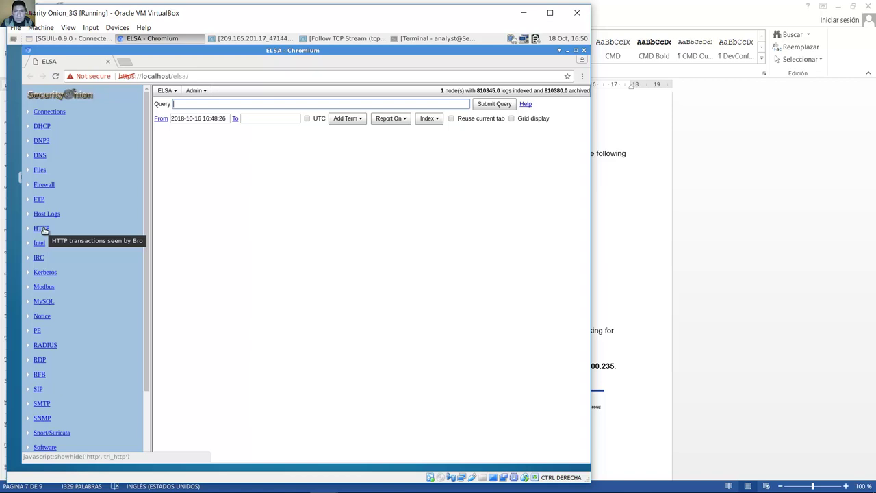
Step: Expand the HTTP reports and run Top Potential SQL Injection grouped by site, returning 0 results
click(41, 228)
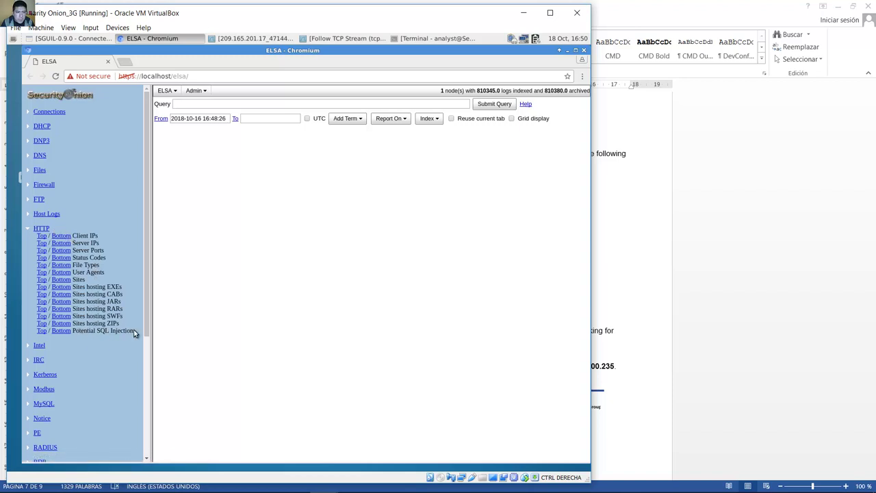
drag(134, 333, 72, 332)
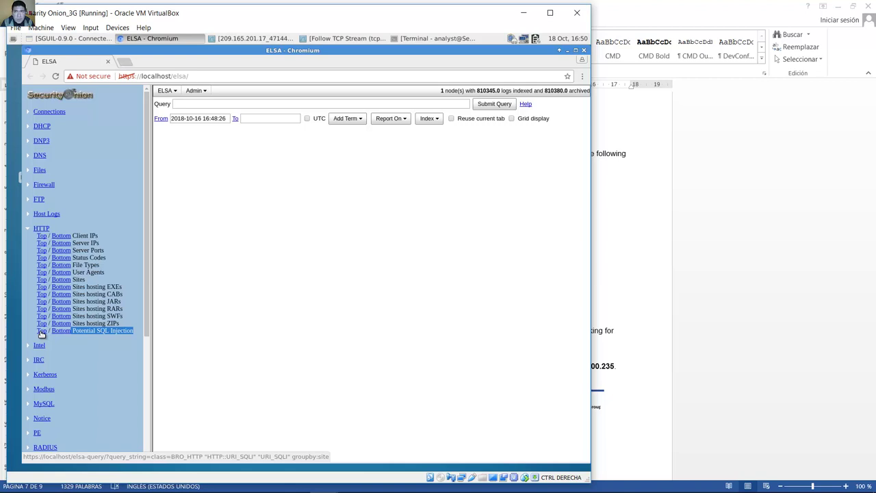
click(41, 332)
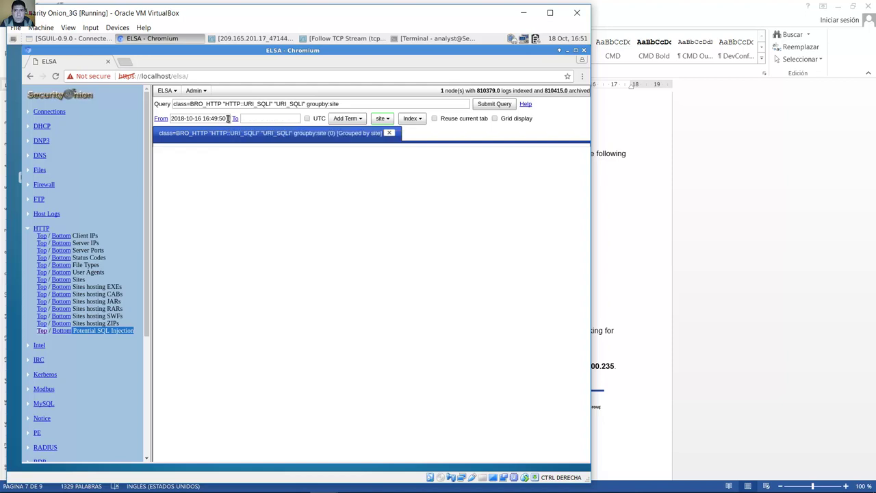
Step: Change the From date to 2017-11-11 and resubmit, yielding 10 hits for 209.165.200.235
click(228, 118)
drag(227, 118, 171, 119)
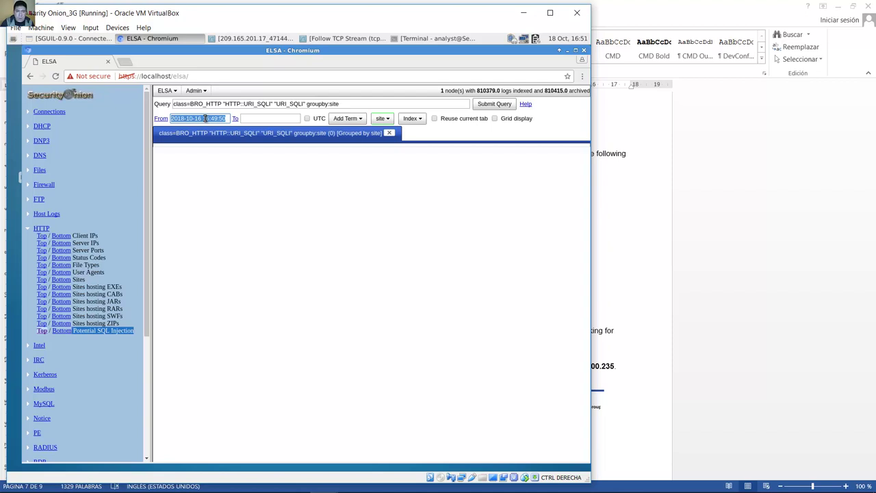
click(204, 119)
key(Delete)
key(Delete)
key(Delete)
key(Delete)
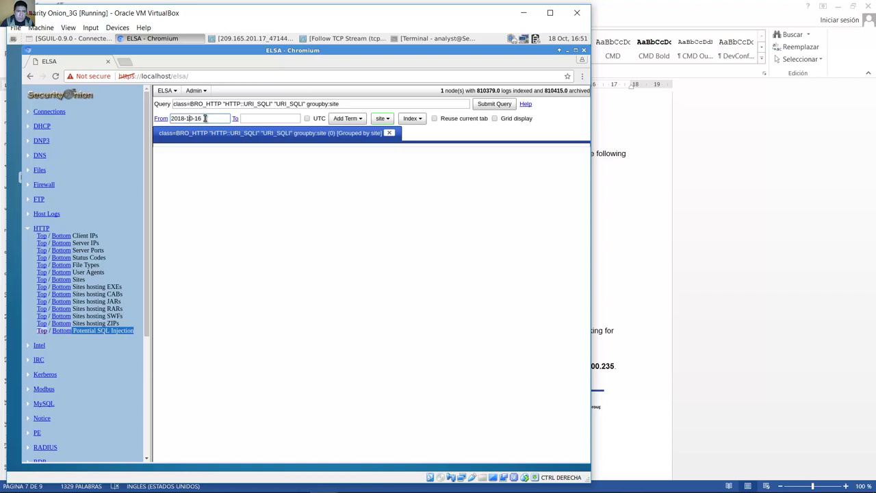
key(BackSpace)
text(7)
key(BackSpace)
text(11)
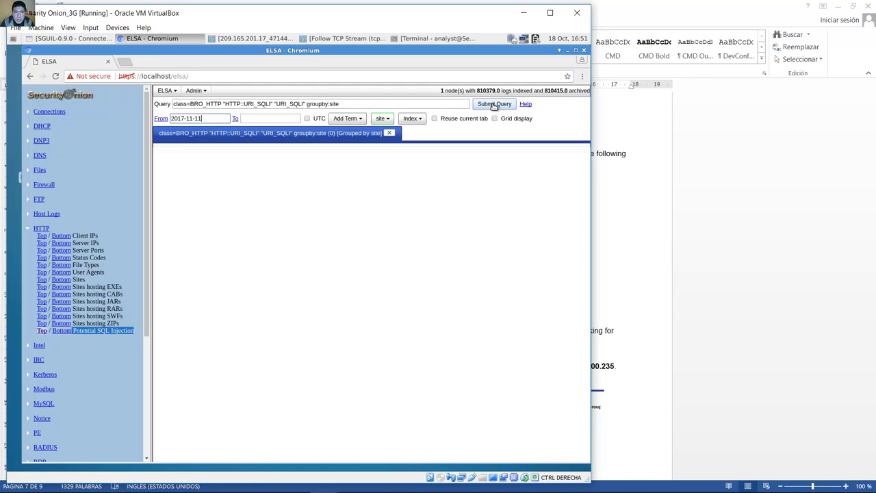
click(493, 104)
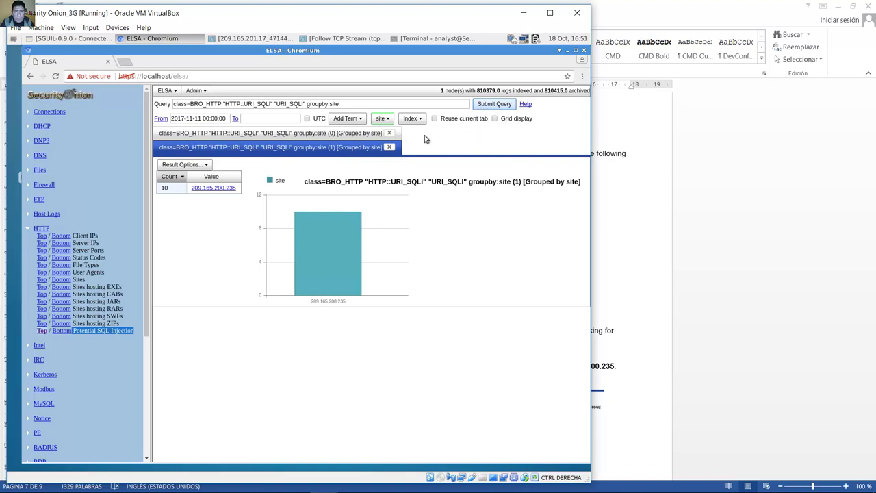
mouse_move(334, 230)
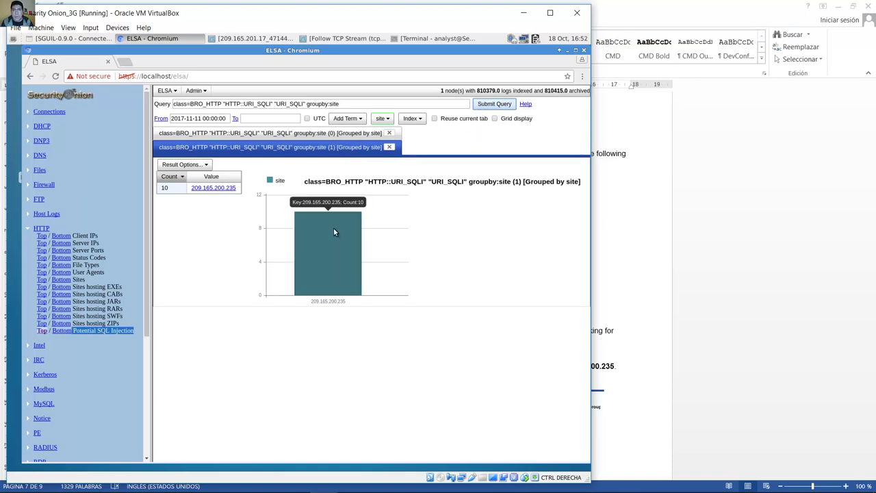
Step: List the records for site 209.165.200.235 and note the count of 10
click(209, 189)
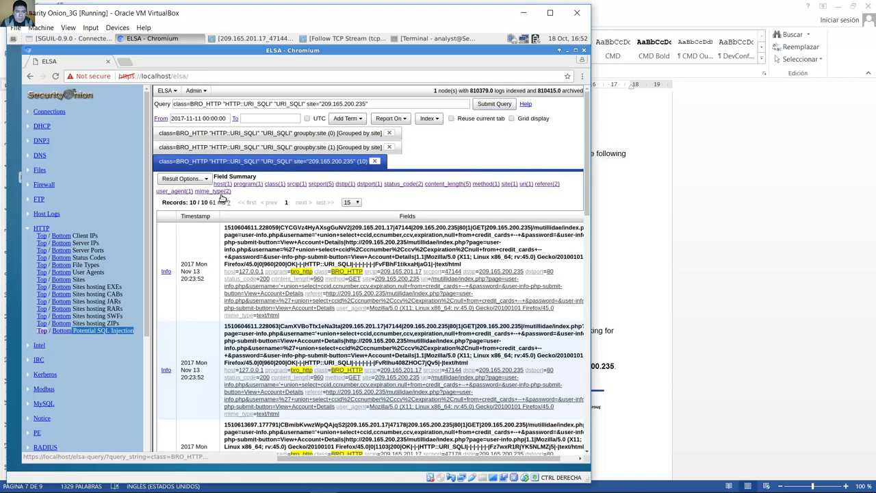
scroll(452, 251, down, 2)
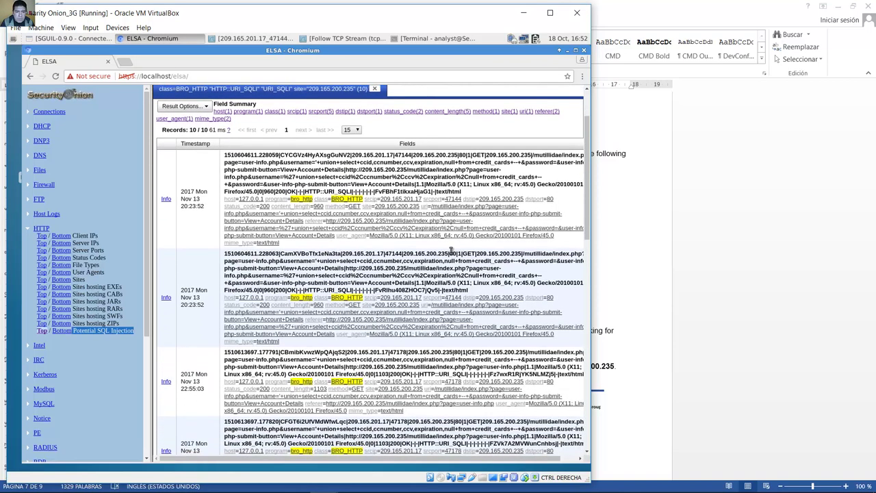
scroll(452, 252, up, 2)
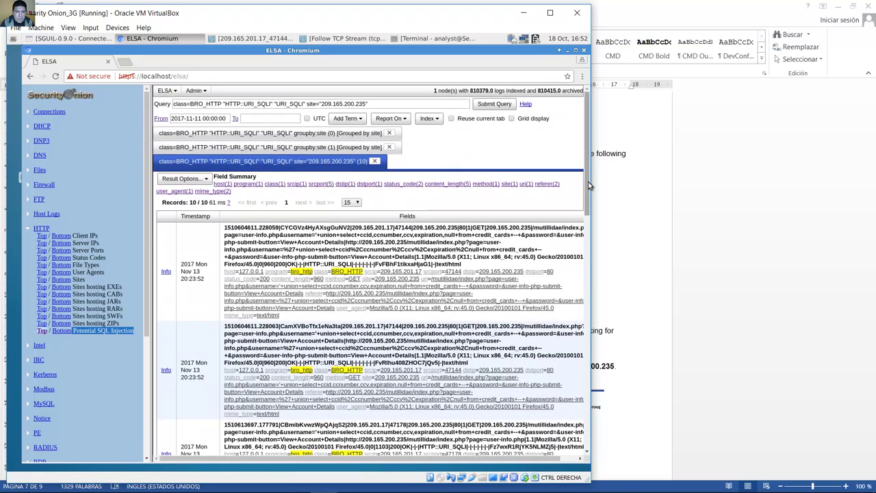
drag(588, 181, 586, 238)
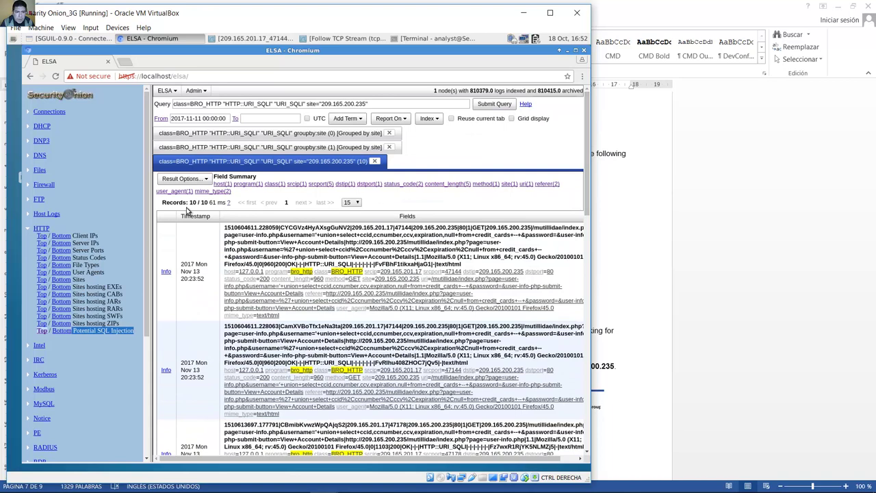
mouse_move(189, 203)
mouse_down()
mouse_move(210, 204)
mouse_move(197, 204)
mouse_up()
click(197, 204)
Step: Inspect the first record's GET method, destination IP 209.165.200.235, and full injected URI
drag(471, 228, 486, 231)
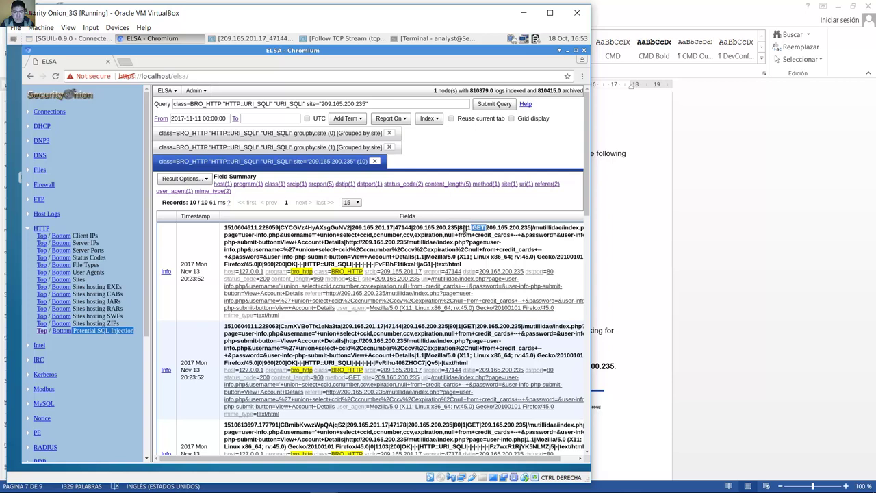
click(473, 230)
double_click(501, 227)
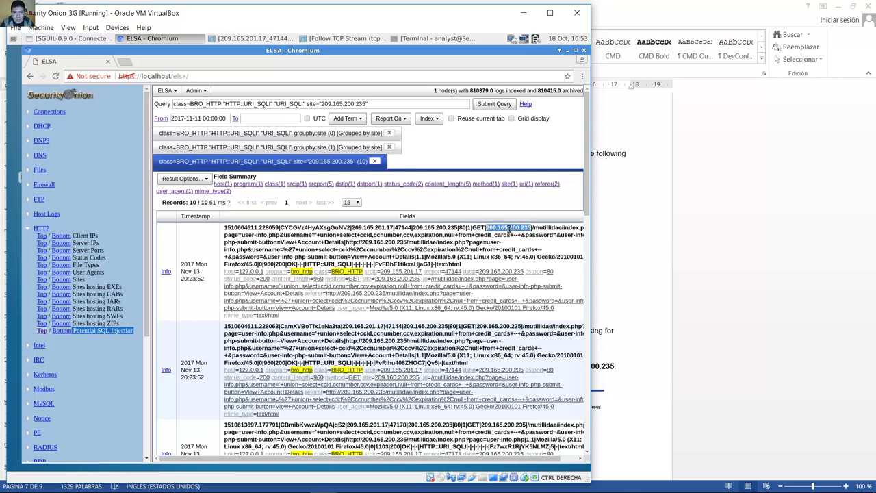
click(539, 229)
drag(534, 228, 527, 245)
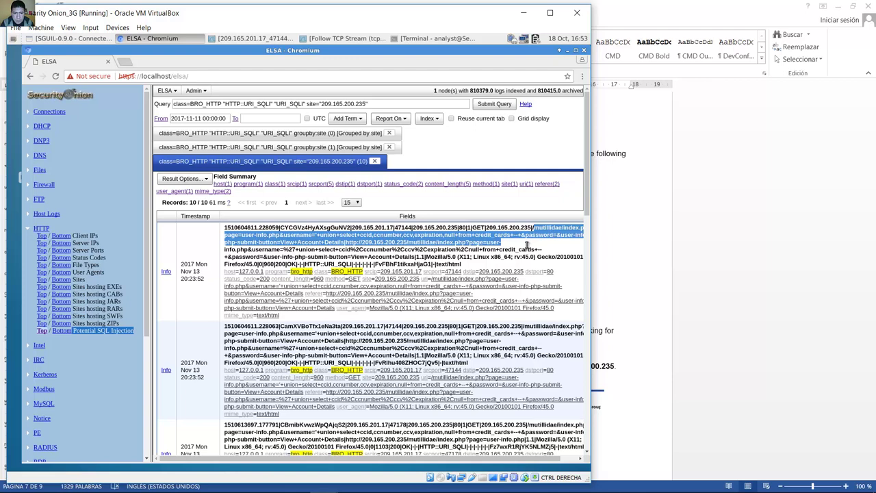
drag(527, 245, 414, 259)
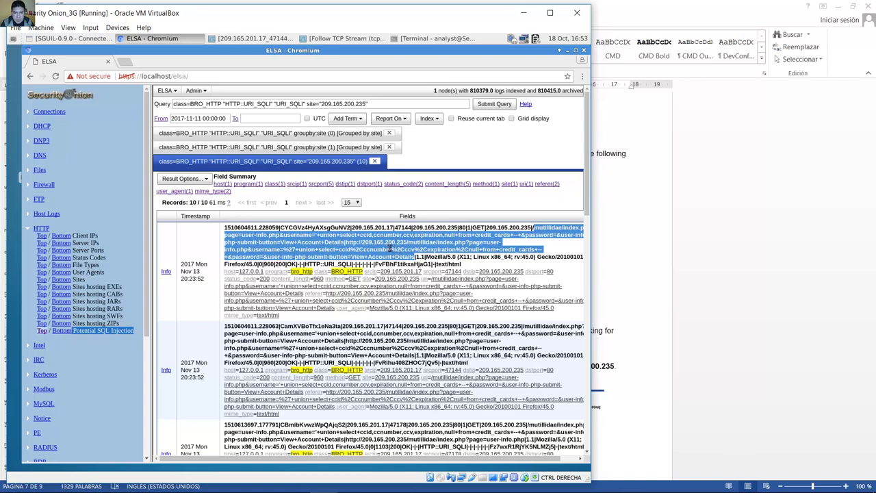
click(504, 238)
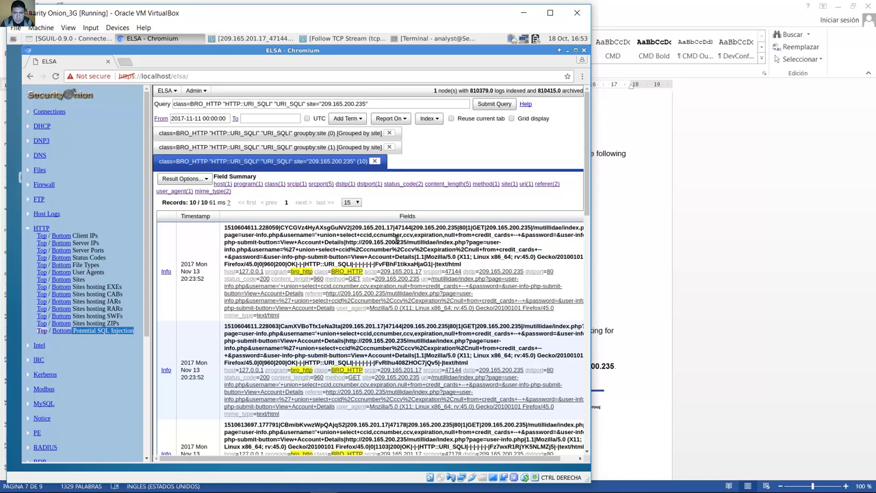
Step: Examine the union-select text, card column names, credit_cards table, submit parameter, and user agent
drag(316, 236, 363, 238)
drag(376, 236, 443, 236)
drag(374, 235, 456, 236)
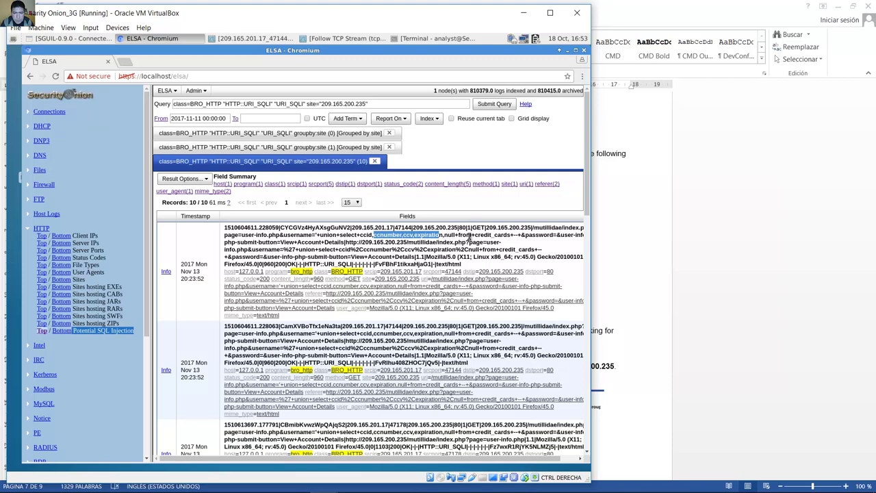
drag(459, 235, 513, 235)
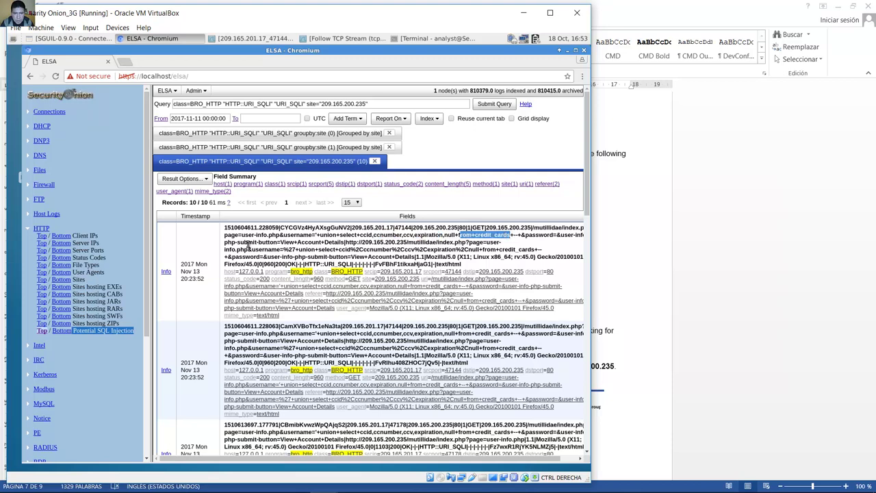
drag(237, 242, 278, 243)
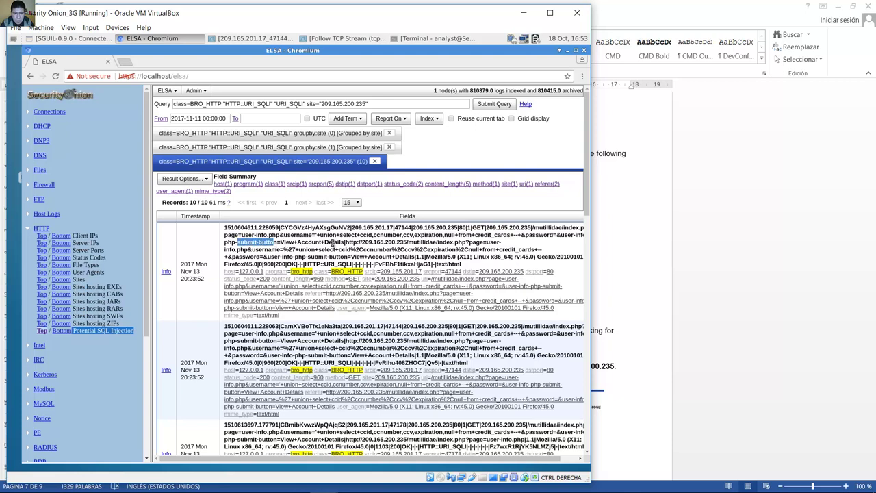
click(338, 244)
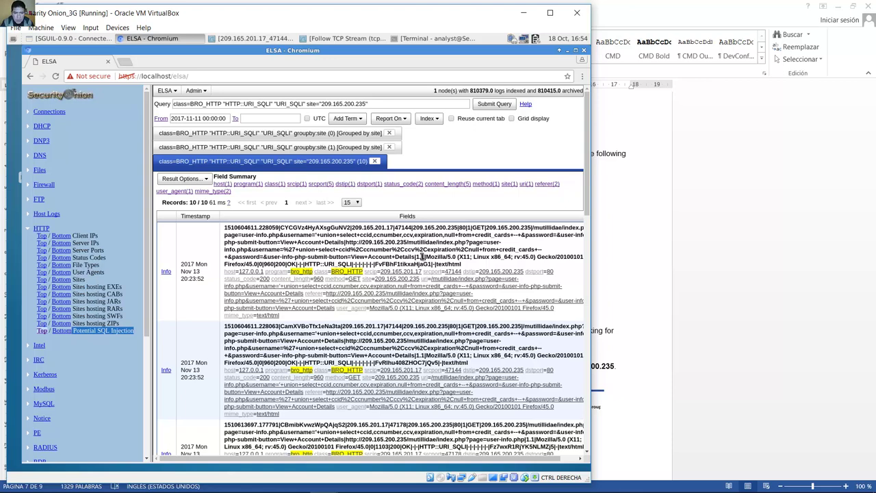
drag(422, 256, 469, 264)
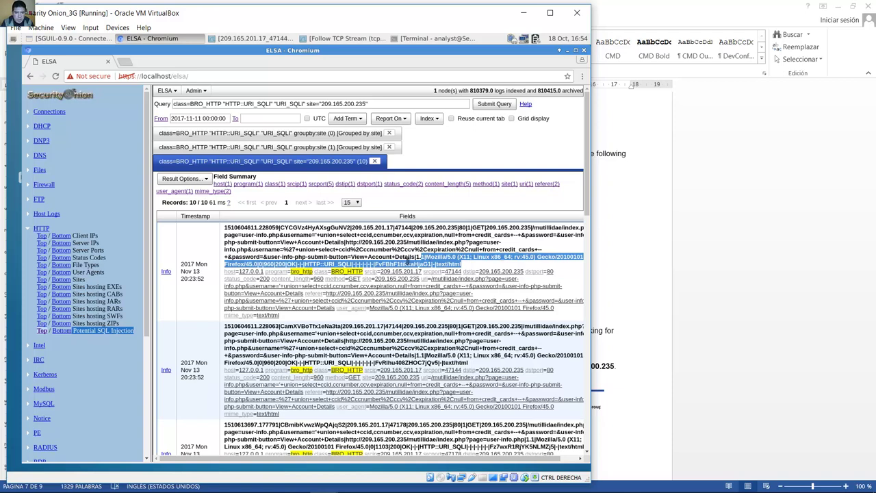
click(486, 267)
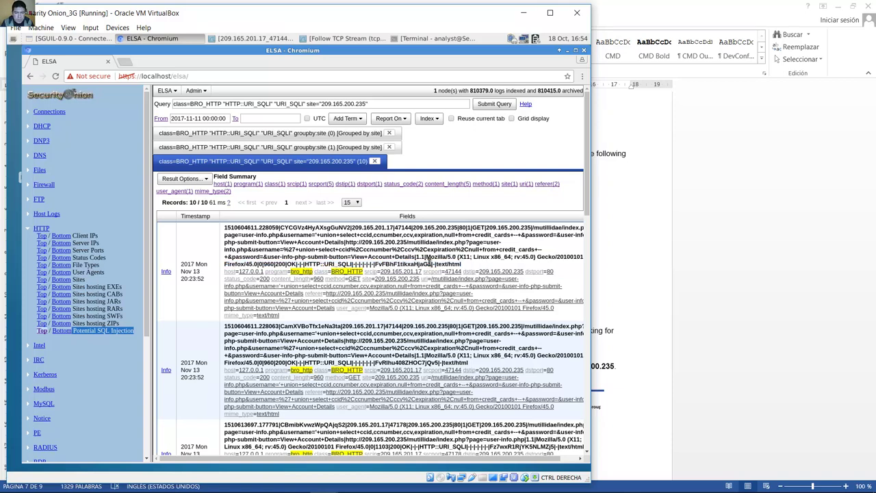
Step: Open Log Info for the first SQL injection record and run its getPcap plugin
click(165, 272)
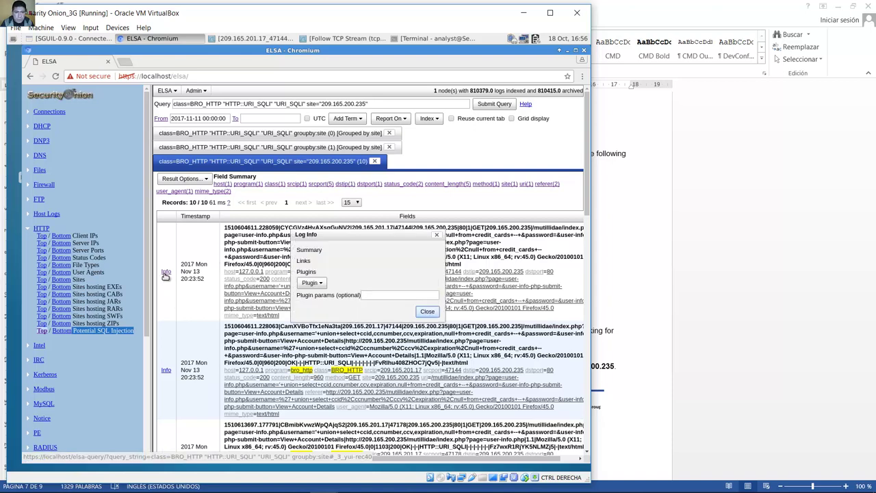
drag(349, 235, 345, 195)
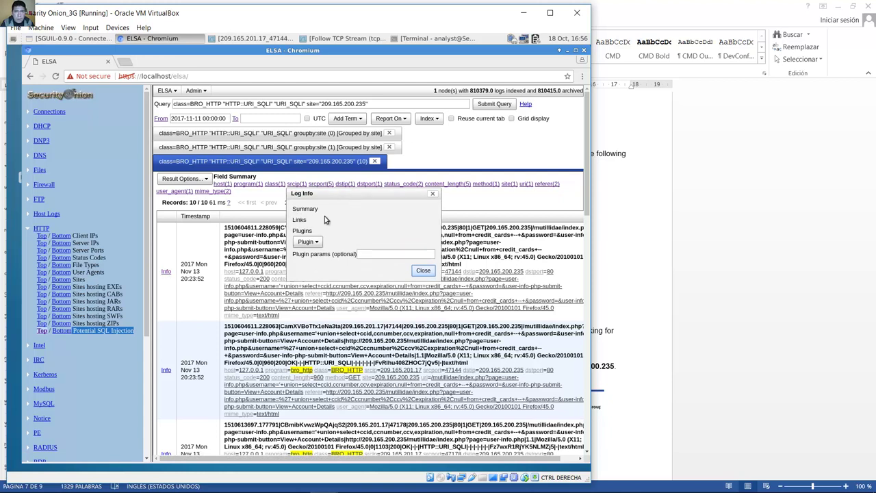
click(315, 243)
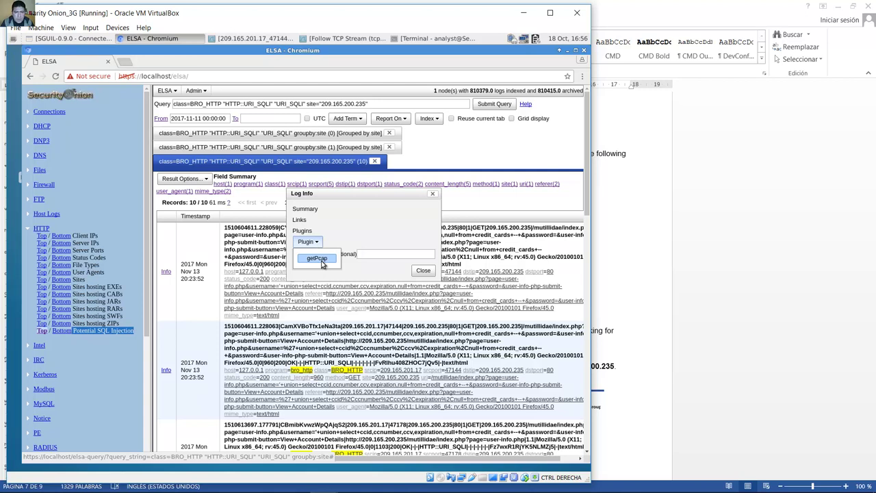
click(316, 245)
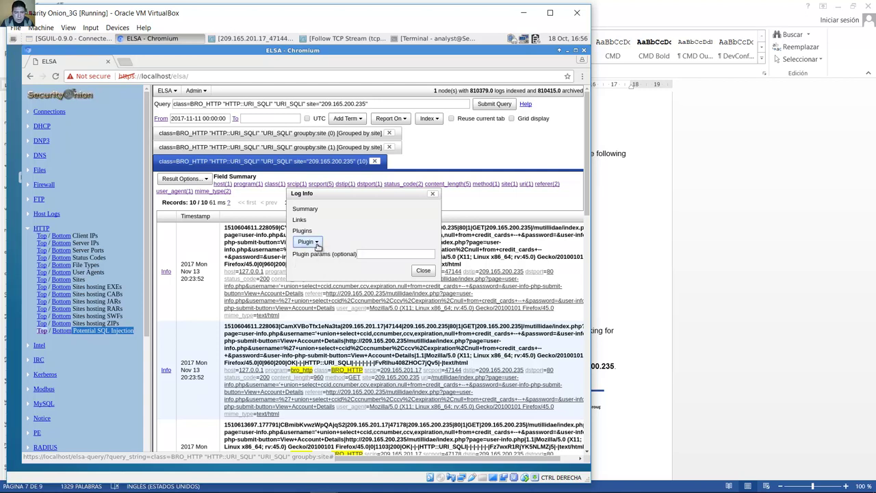
click(317, 246)
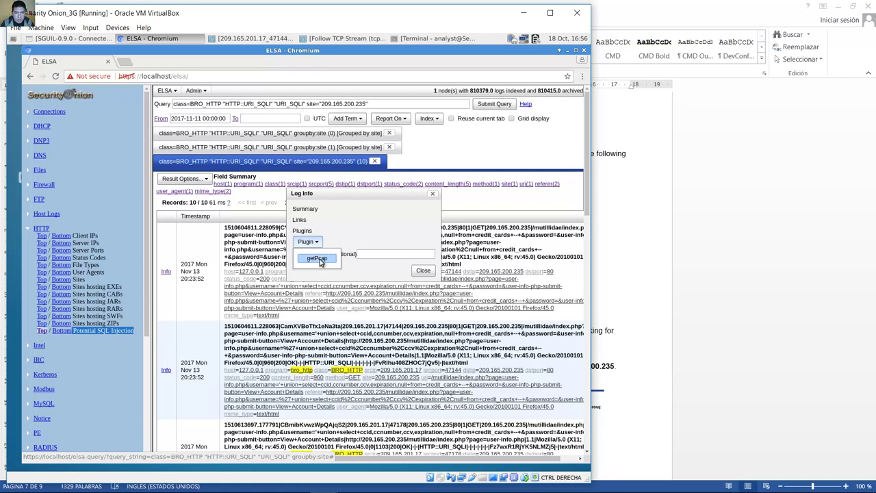
click(317, 259)
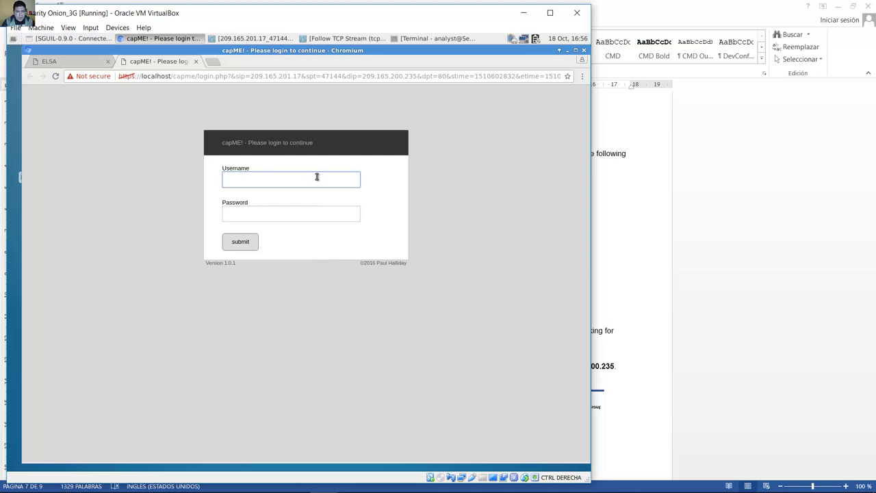
Step: Log in to capME with the analyst username and password, then dismiss the Translate offer
text(analyst)
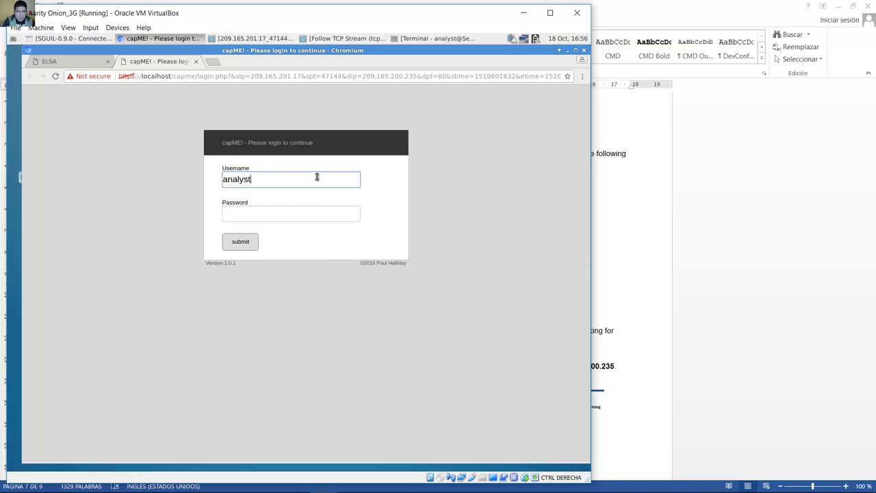
key(Tab)
text(cyber)
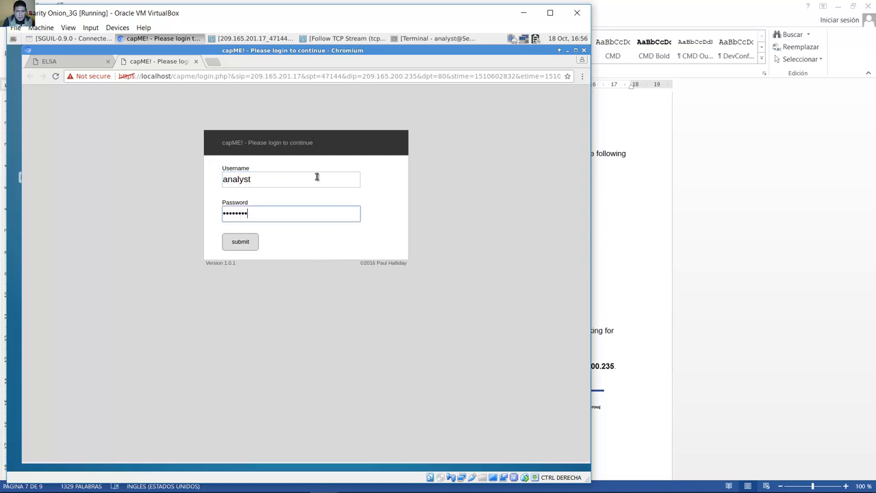
click(230, 246)
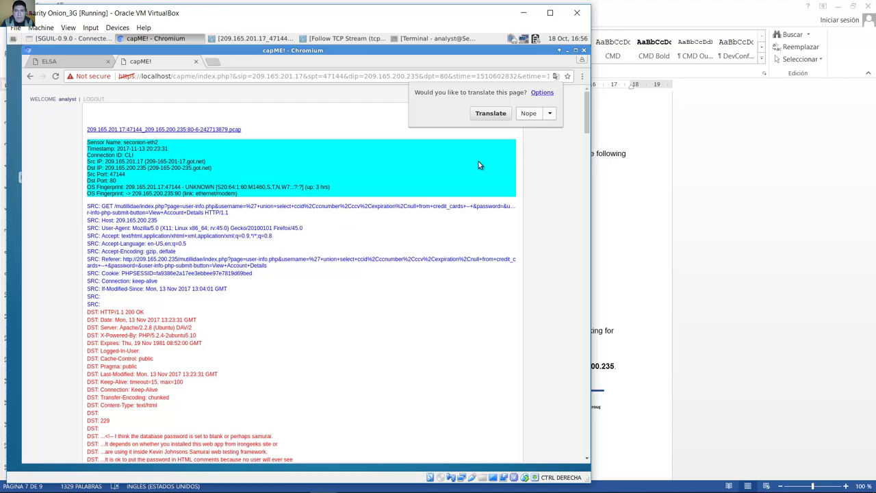
scroll(341, 224, down, 2)
scroll(341, 224, up, 2)
click(360, 241)
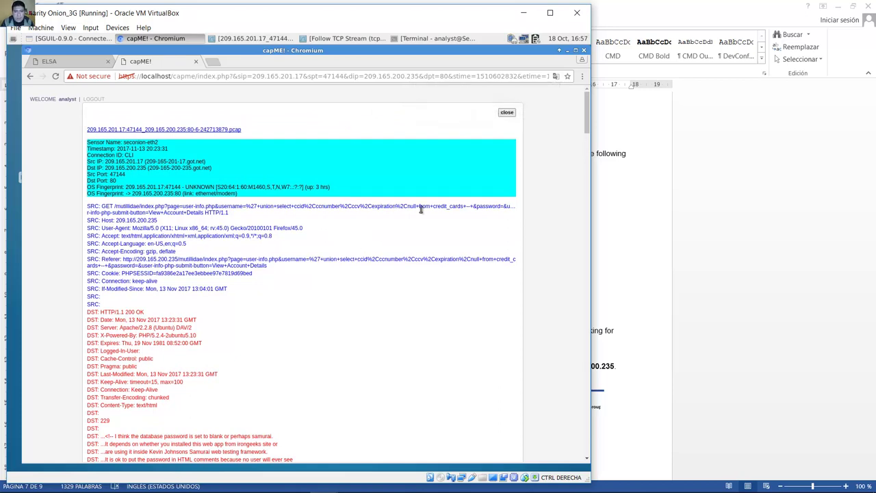
Step: Search the transcript for 'username' and step to the leaked username and password records
key(ctrl+f)
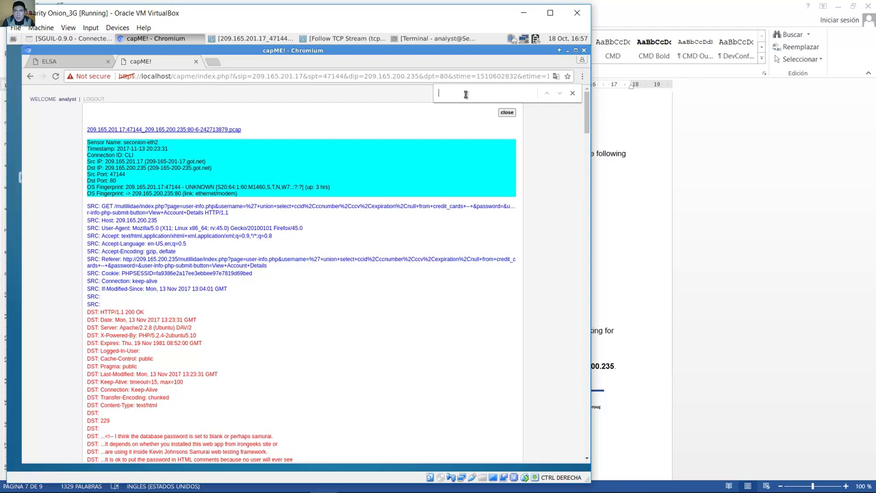
text(username)
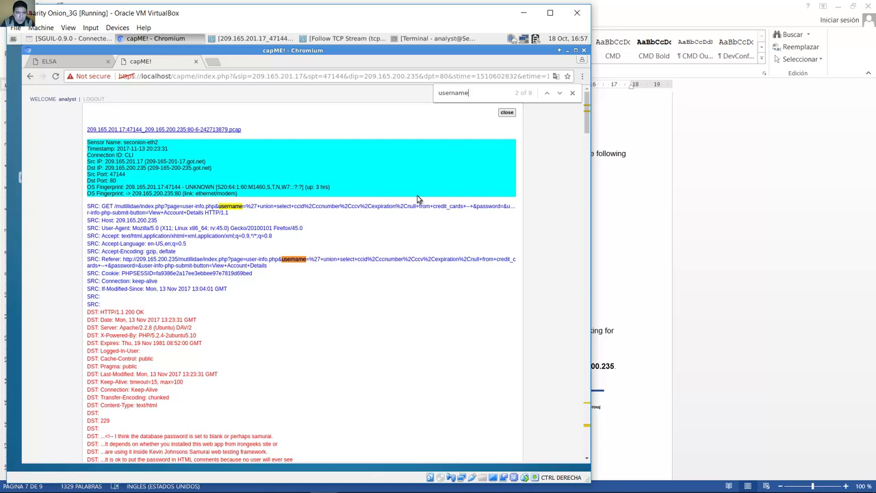
click(559, 93)
click(559, 93)
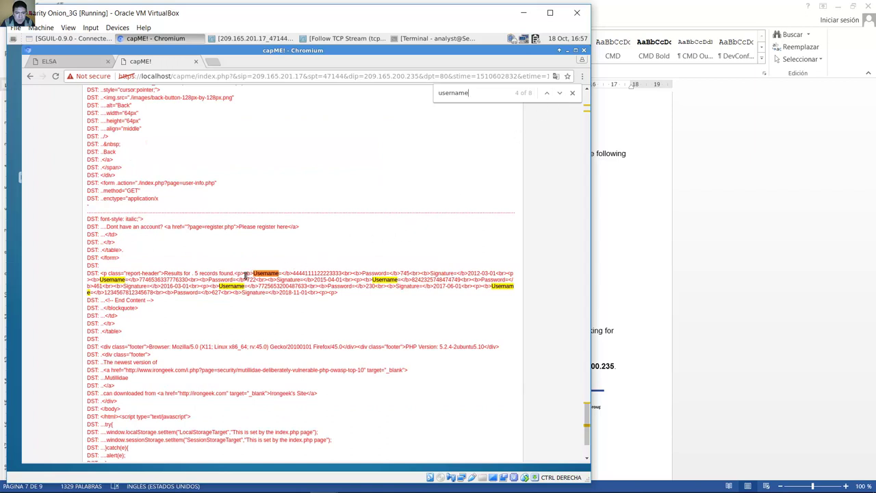
drag(245, 273, 347, 300)
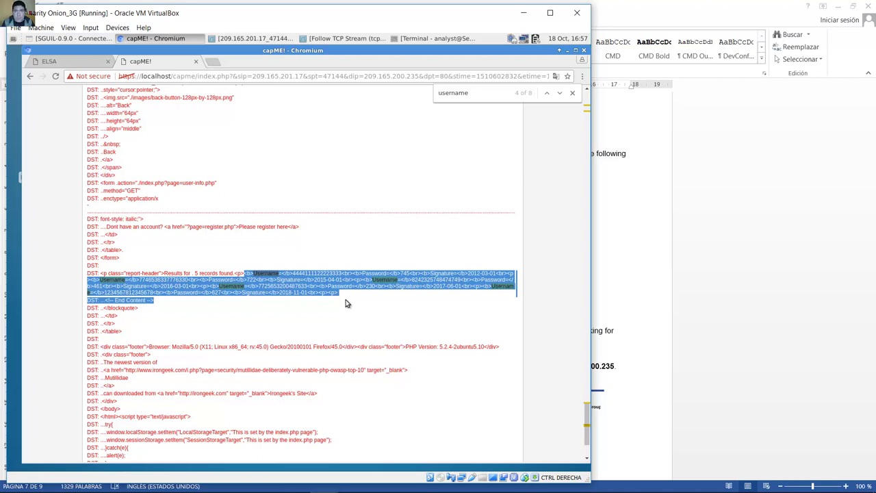
click(394, 318)
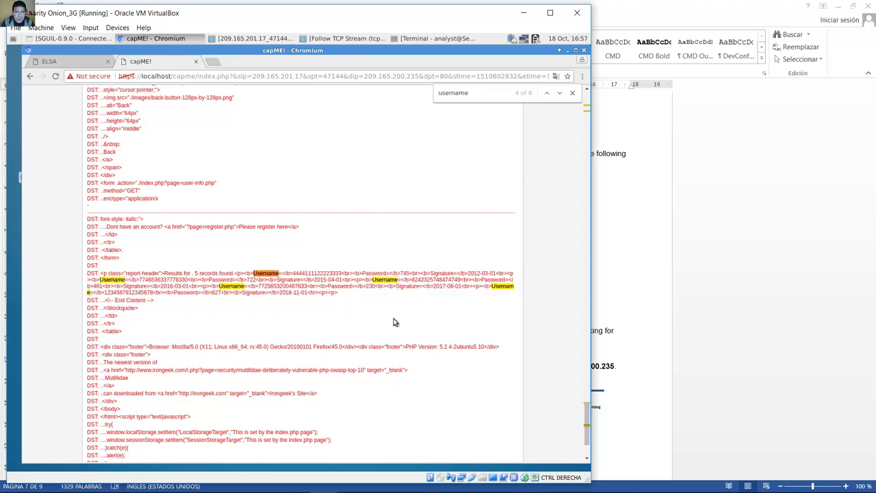
click(707, 306)
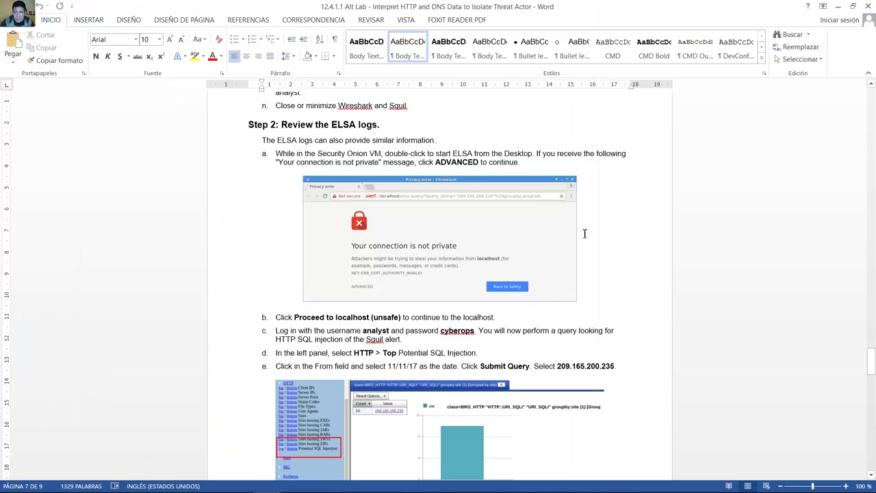
scroll(584, 233, down, 10)
scroll(585, 233, down, 10)
scroll(582, 228, up, 8)
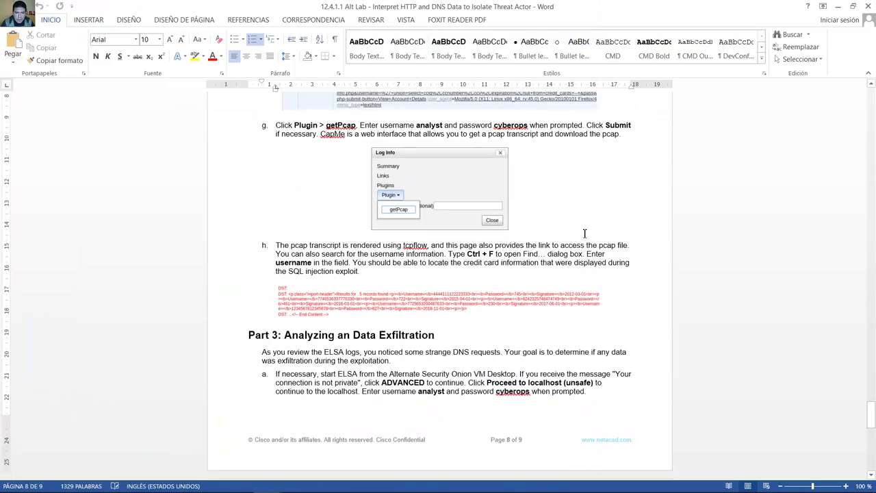
drag(286, 339, 435, 340)
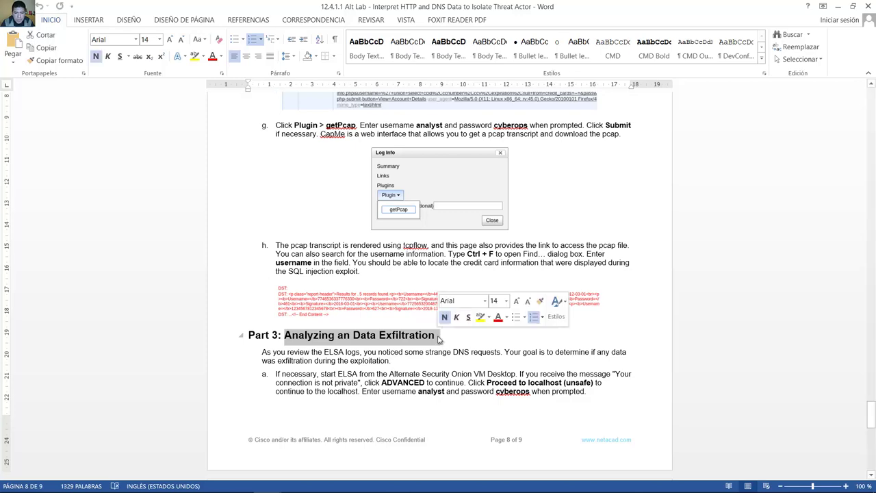
scroll(461, 348, down, 5)
scroll(461, 350, down, 5)
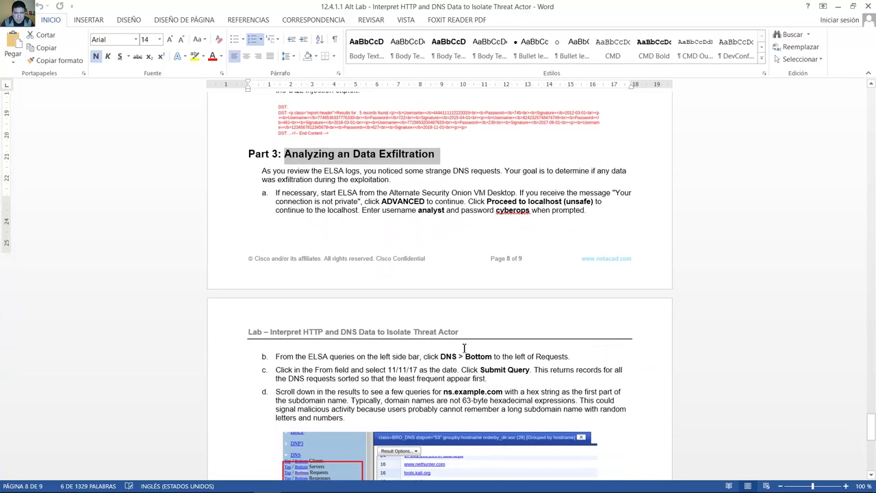
scroll(421, 131, up, 2)
click(262, 126)
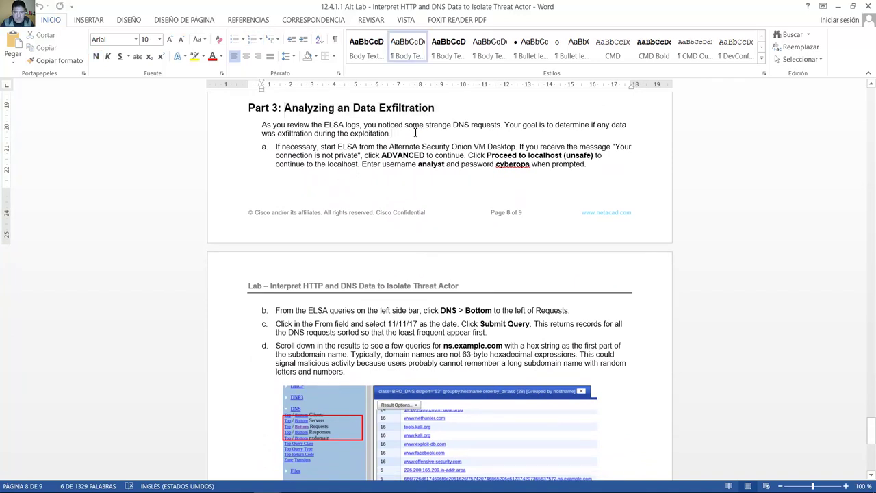
drag(262, 125, 393, 135)
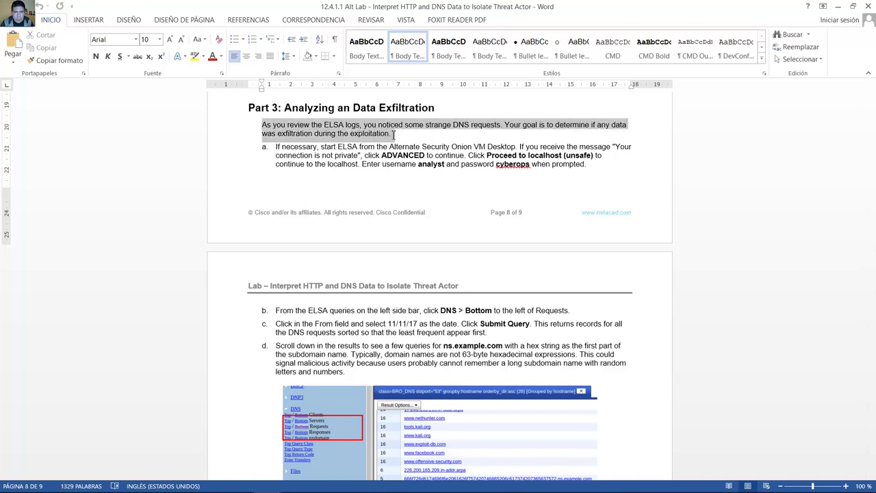
drag(262, 126, 402, 135)
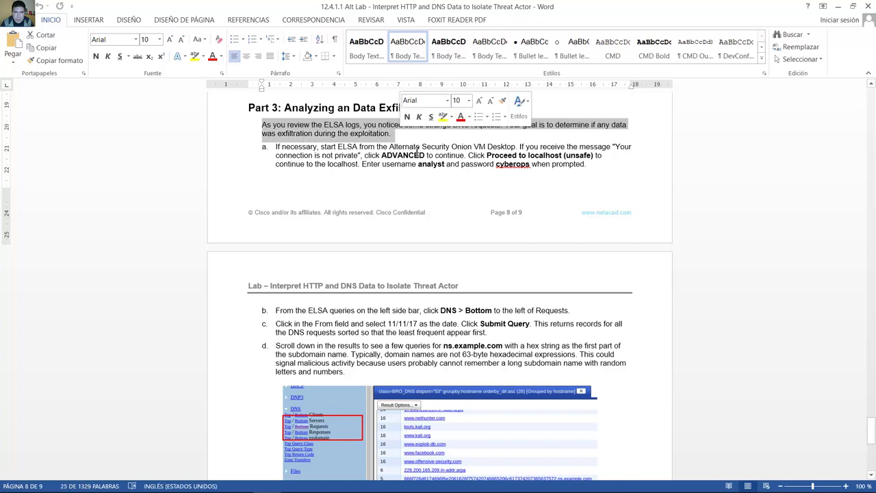
scroll(431, 184, down, 1)
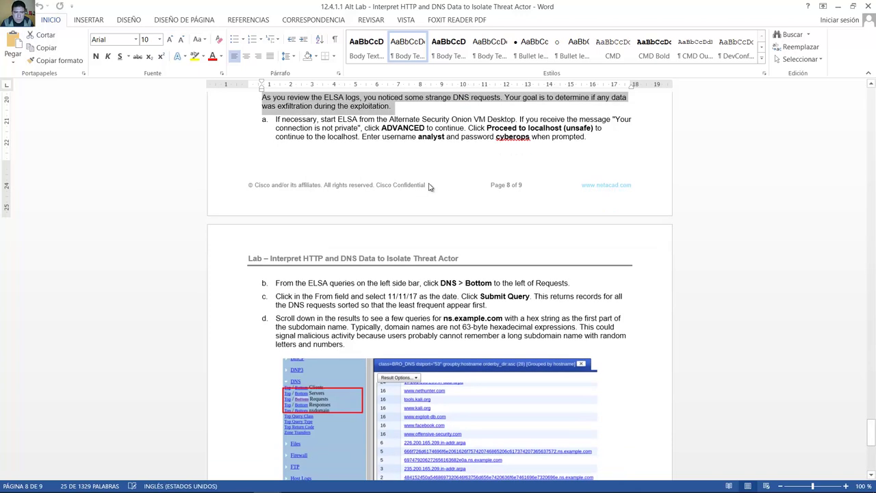
key(alt+Tab)
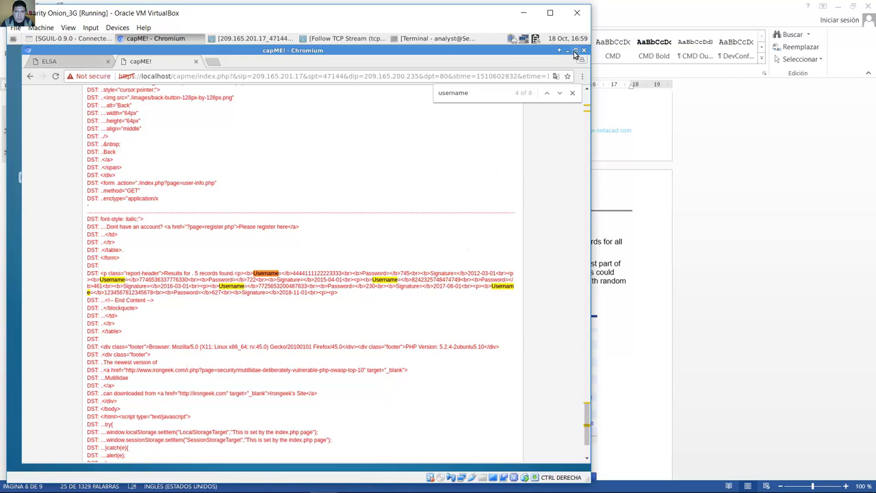
Step: Minimize capME, launch ELSA, and list the least frequent DNS requests
click(567, 52)
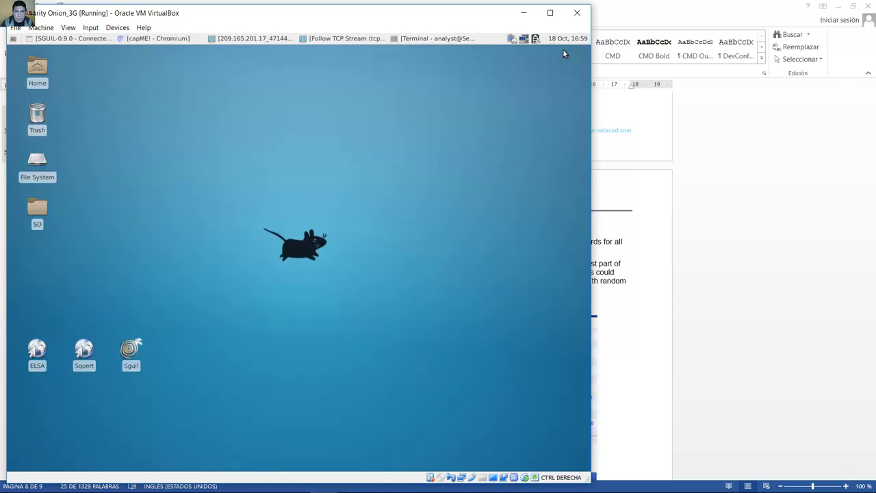
double_click(37, 349)
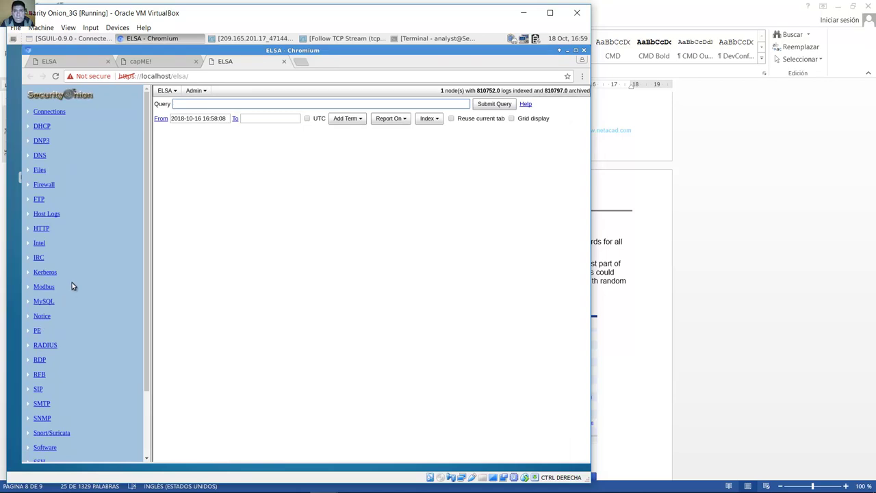
click(39, 157)
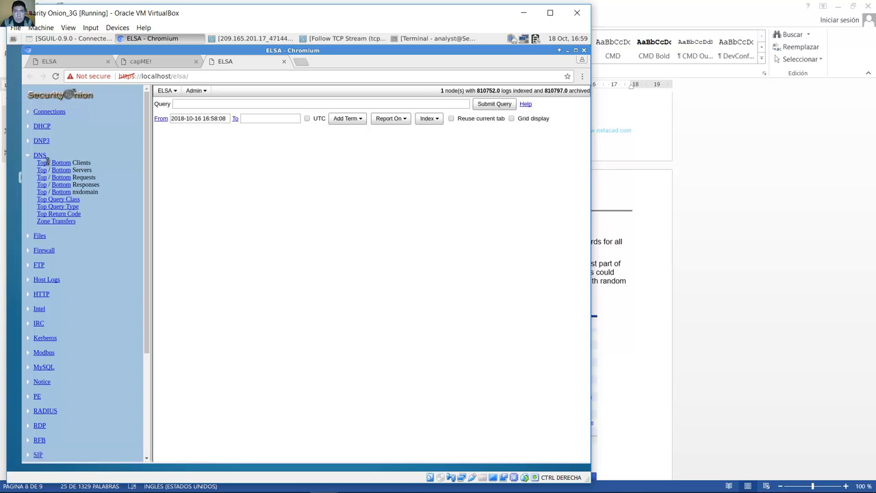
drag(99, 179, 73, 179)
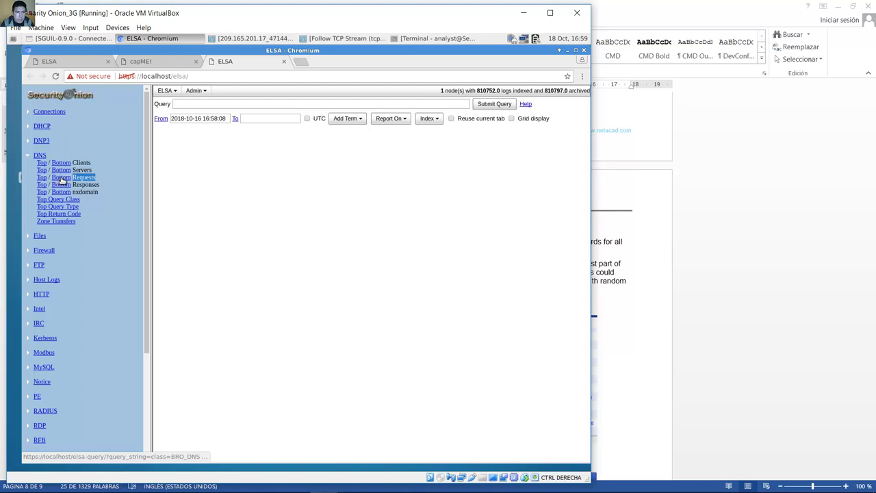
click(61, 178)
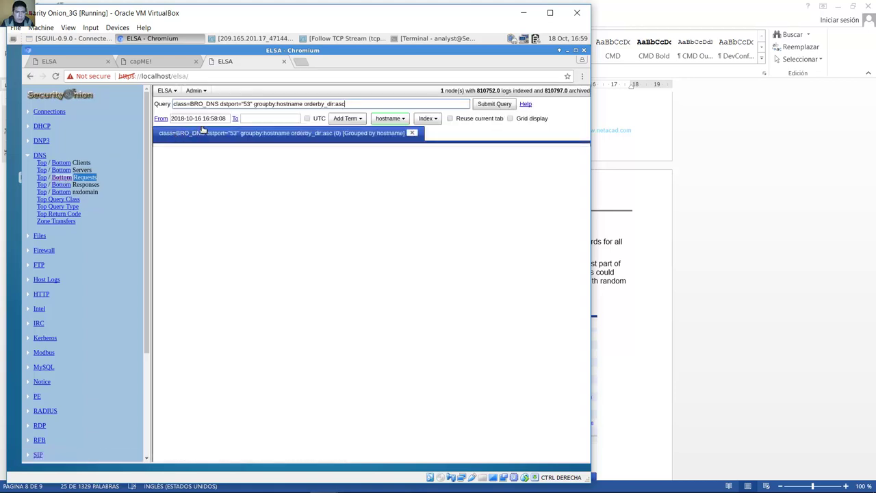
Step: Rerun the DNS requests query from 2017-11-11 and bring the lab document forward
drag(228, 119, 203, 119)
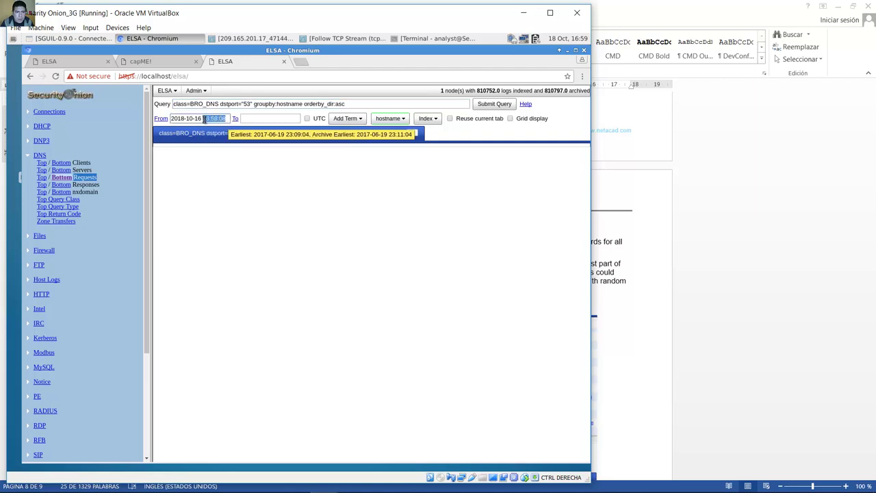
key(BackSpace)
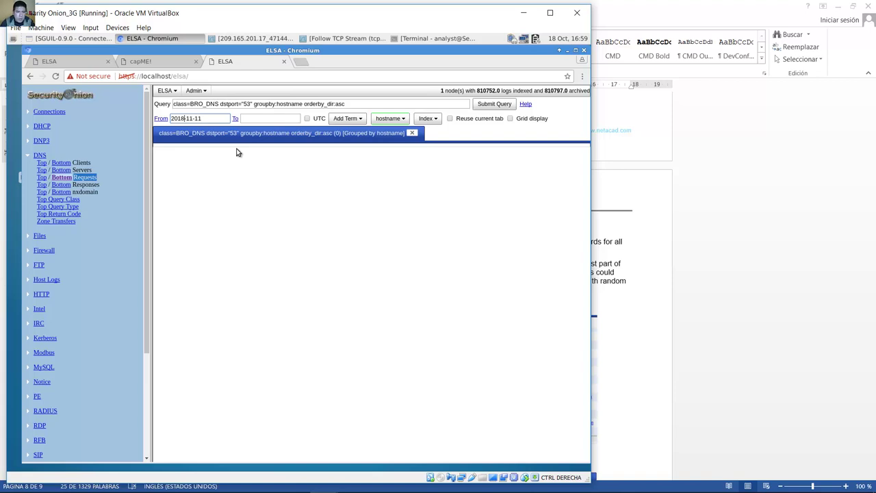
text(7)
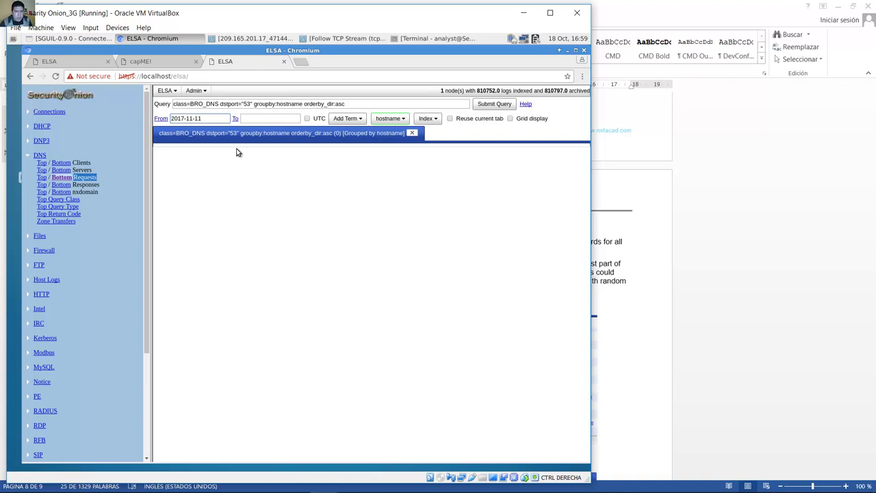
key(End)
click(499, 106)
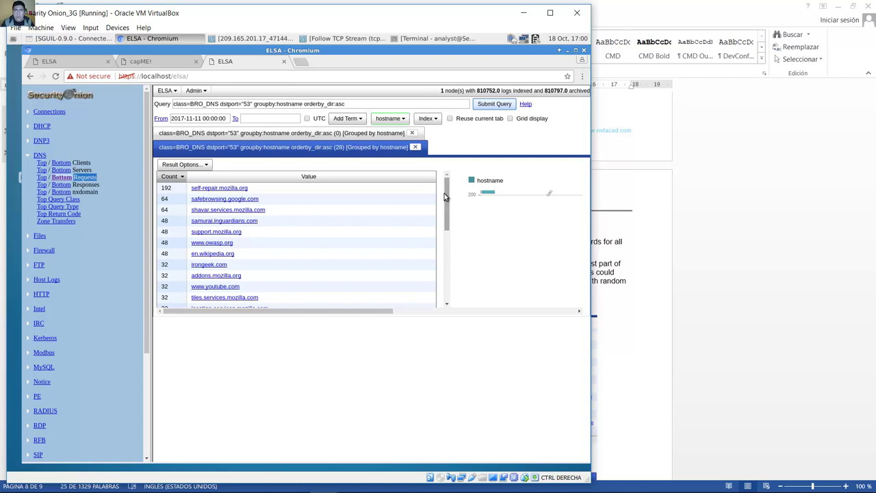
click(751, 205)
Step: Read step d on hex subdomains of ns.example.com, then scroll on to steps e and f
scroll(614, 249, down, 3)
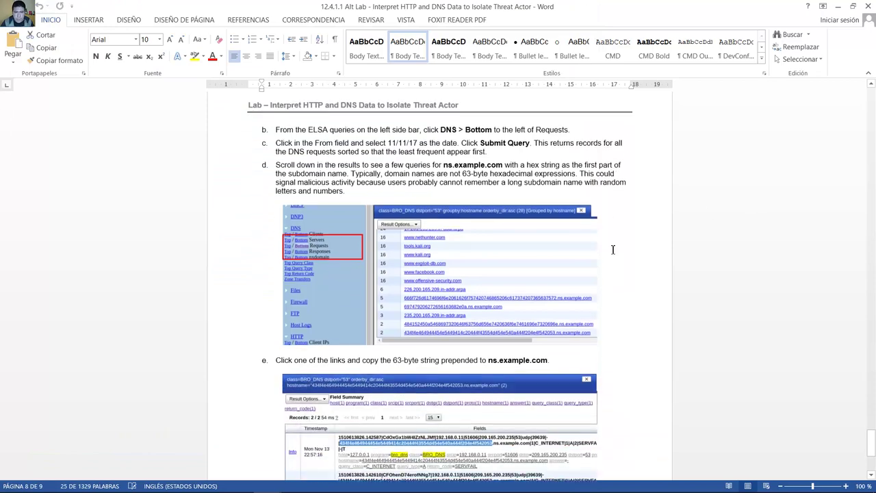
drag(277, 153, 361, 154)
click(277, 155)
drag(276, 154, 472, 188)
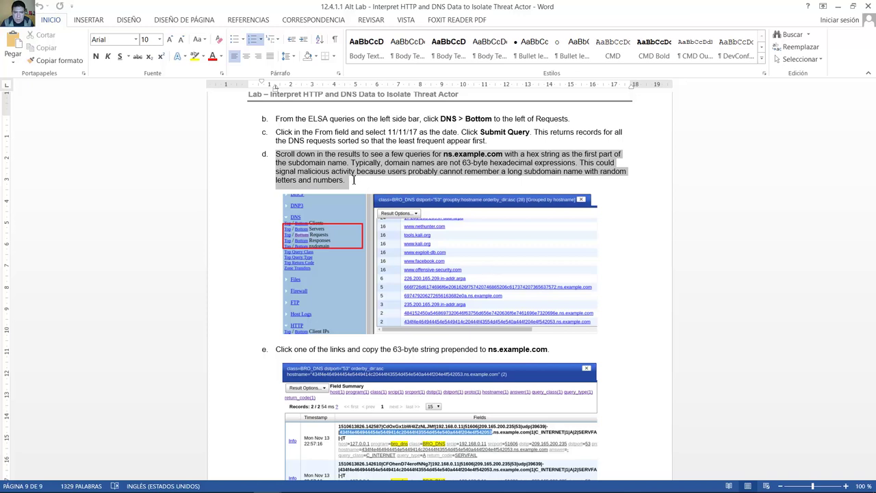
drag(353, 180, 623, 180)
drag(623, 181, 623, 181)
scroll(478, 192, down, 5)
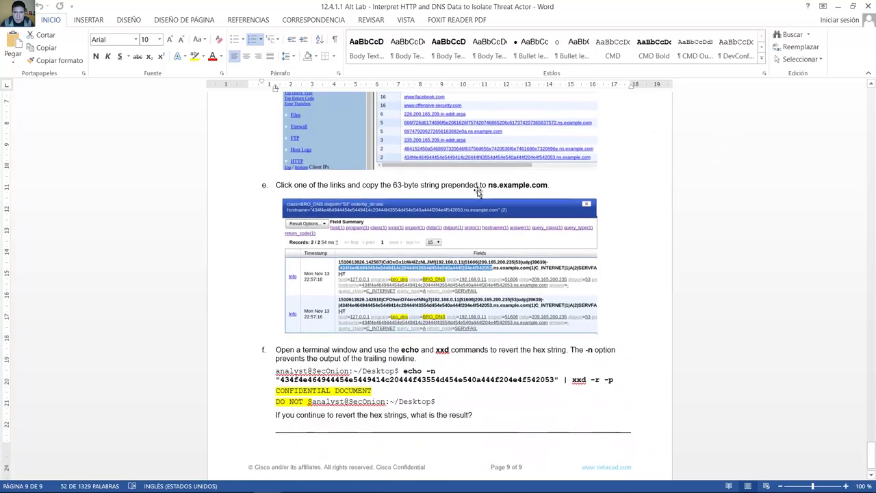
scroll(479, 206, down, 1)
Step: Open the two ELSA records for the long hex ns.example.com hostname and select its ns.example.com suffix
click(836, 6)
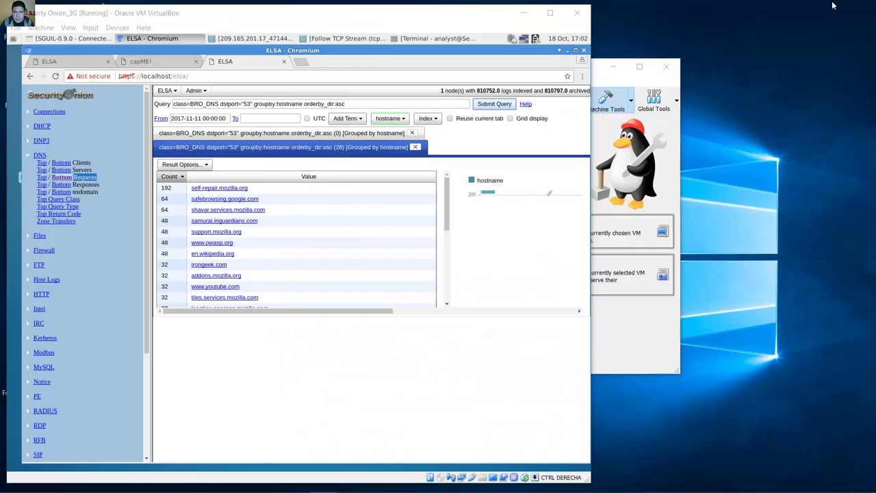
scroll(445, 214, down, 1)
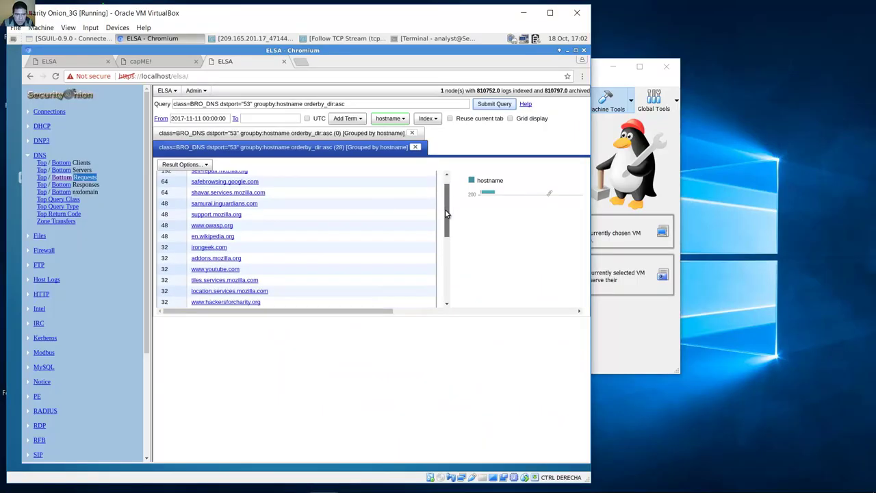
drag(446, 214, 451, 282)
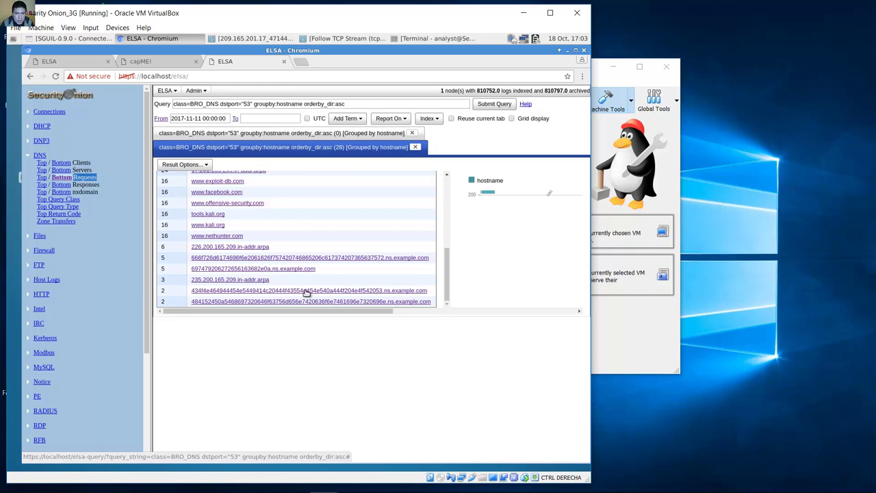
click(306, 291)
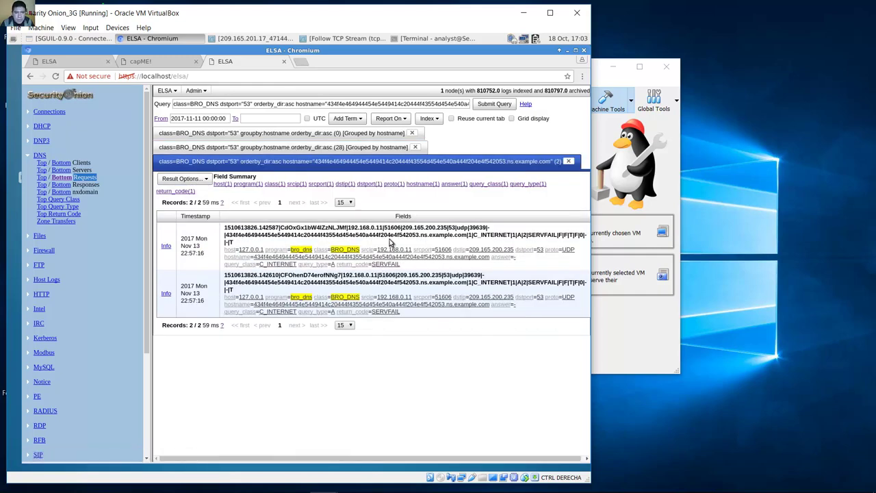
double_click(424, 235)
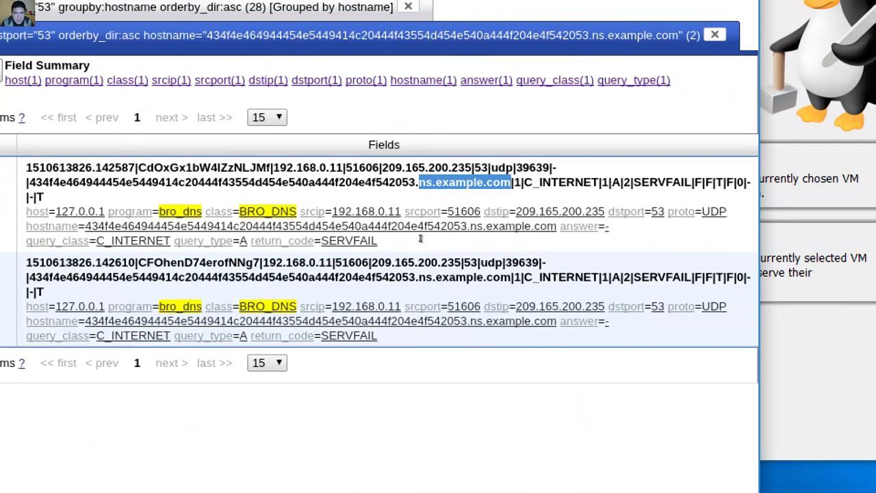
click(423, 235)
drag(420, 235, 150, 221)
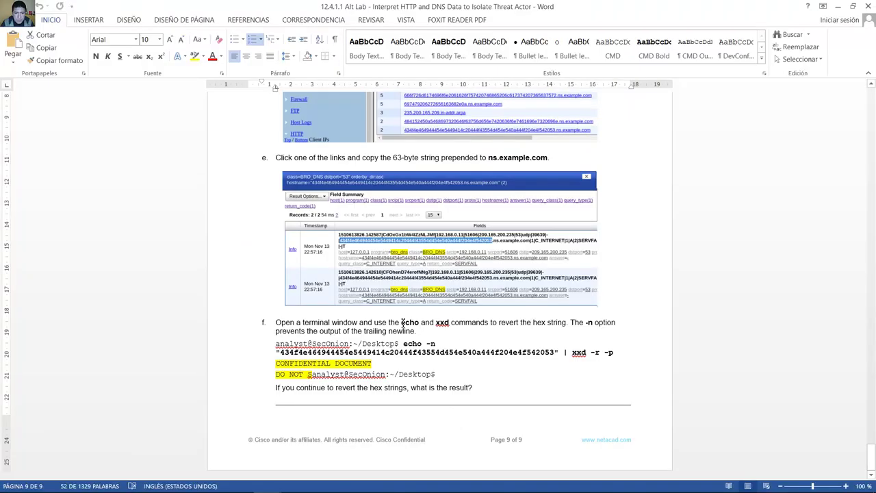
drag(276, 324, 418, 332)
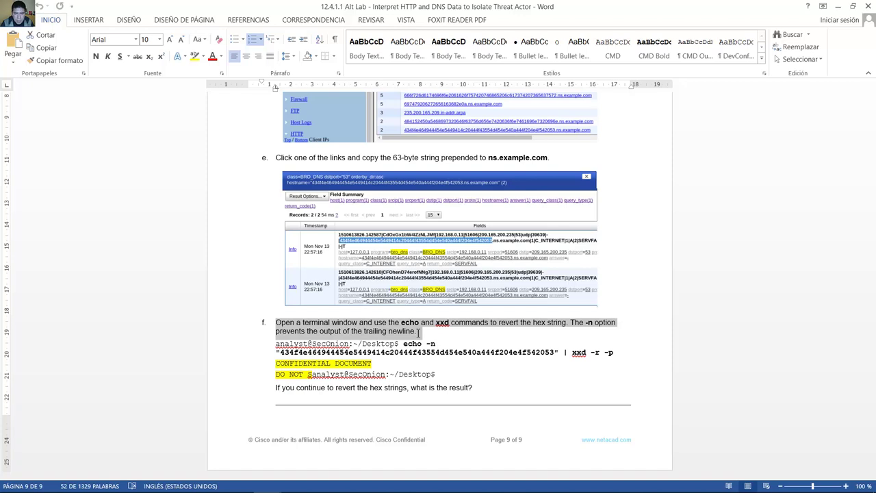
drag(276, 323, 553, 327)
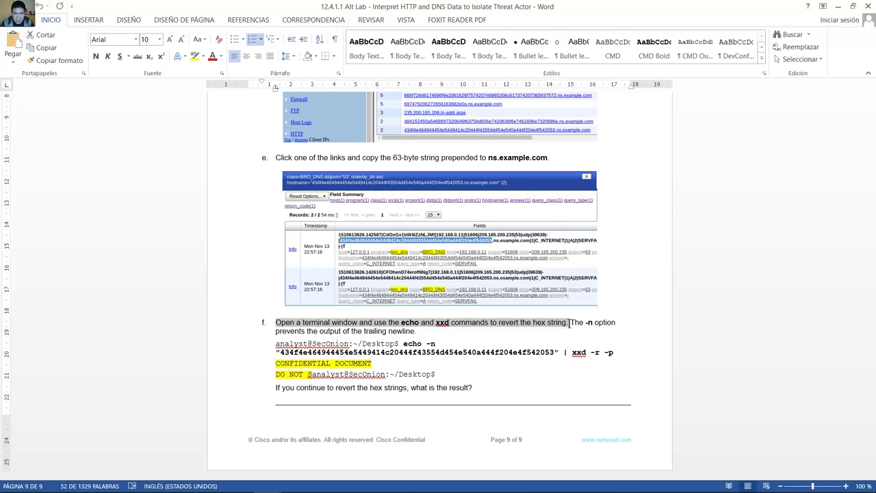
drag(569, 323, 342, 335)
drag(357, 332, 419, 334)
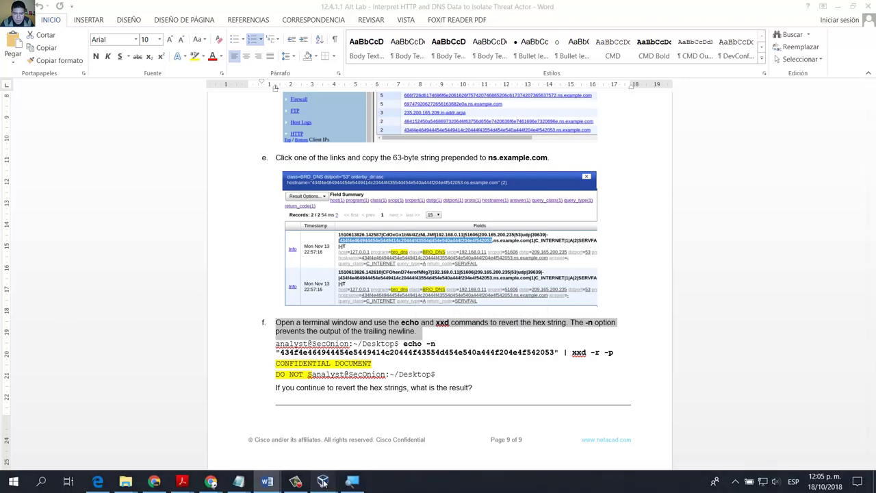
Step: Copy the selected hex string in ELSA and begin the terminal command with echo -n
click(323, 481)
click(402, 437)
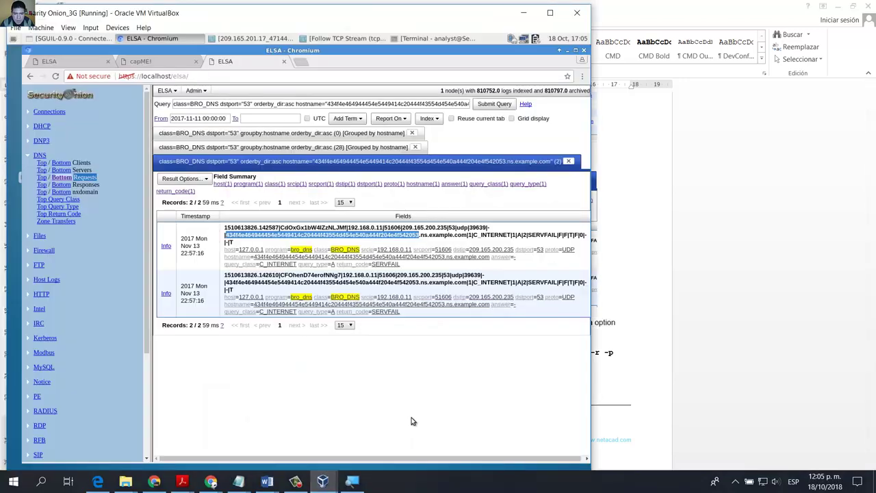
right_click(337, 236)
click(337, 241)
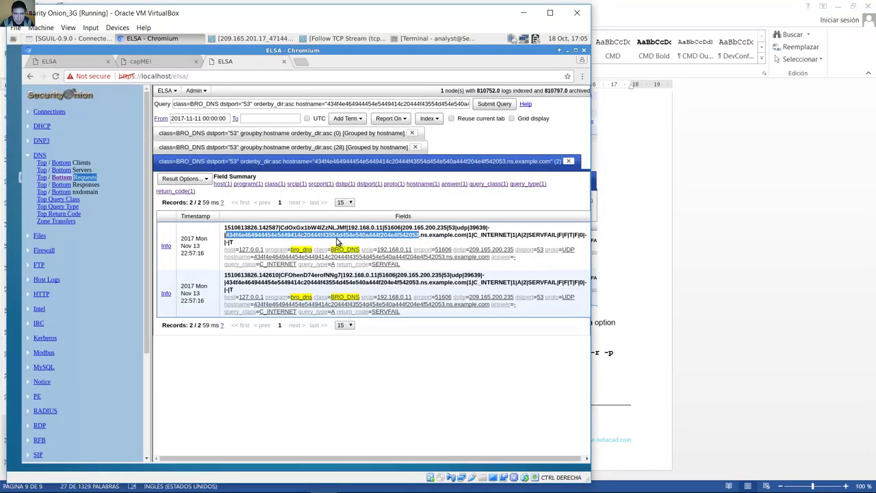
click(417, 39)
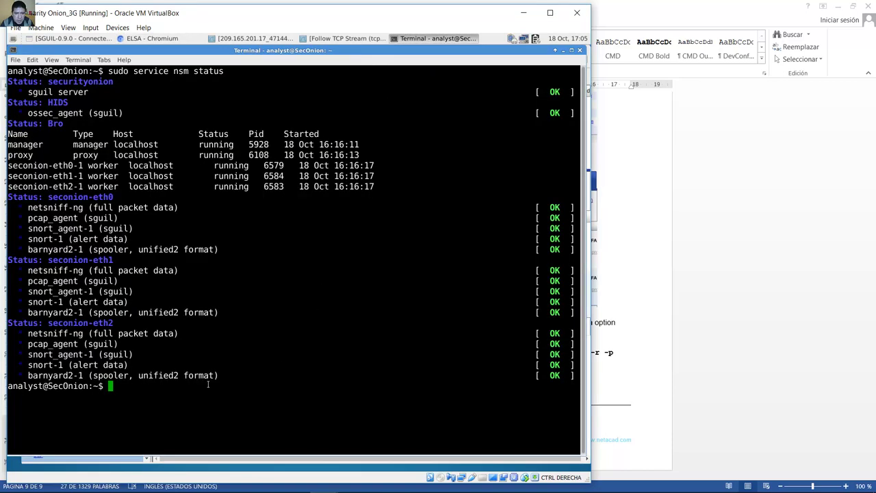
text(e)
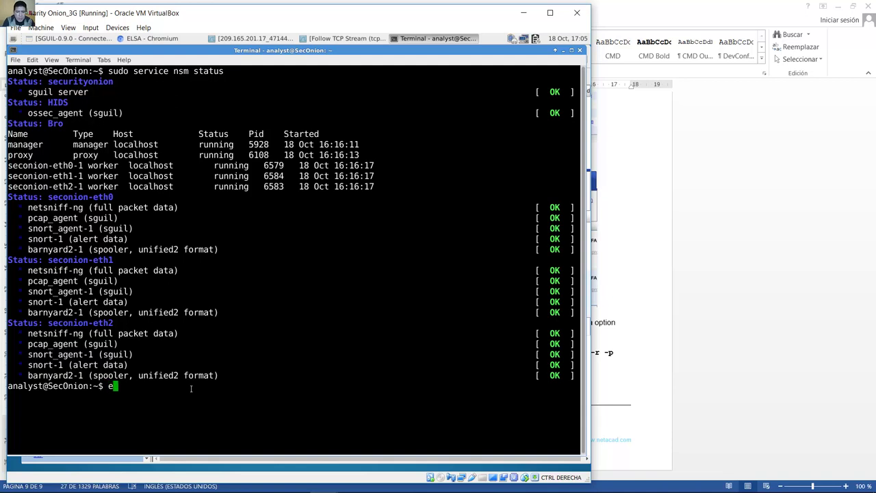
text(cho /n)
key(BackSpace)
key(BackSpace)
text(-n)
Step: Reselect the first record's hex string in ELSA and paste it after echo -n
click(152, 38)
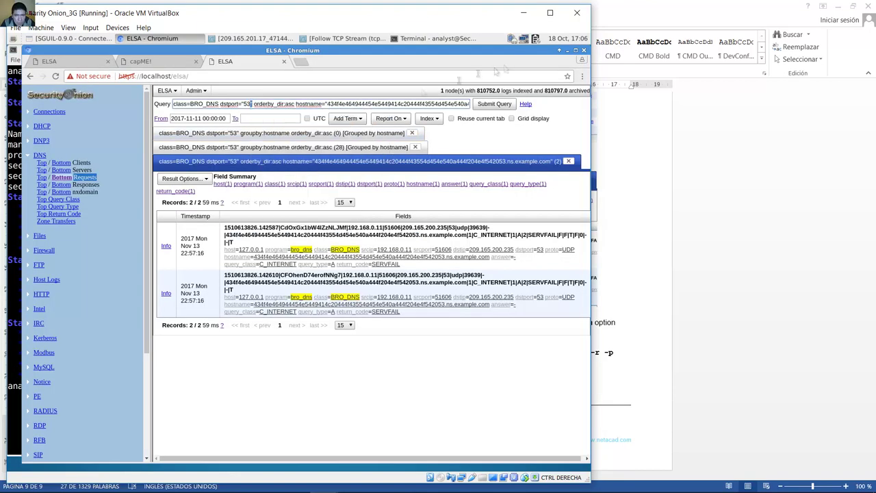
click(152, 38)
right_click(146, 407)
click(61, 38)
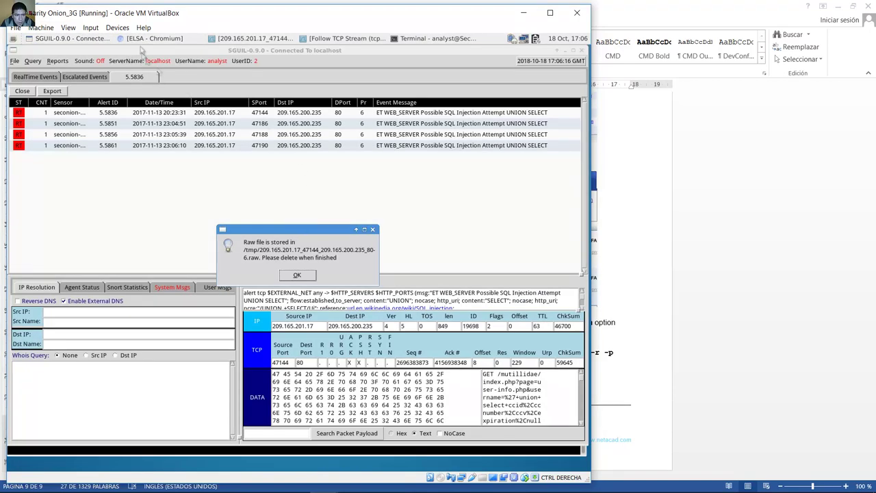
click(152, 39)
drag(227, 231, 420, 235)
right_click(401, 231)
key(Escape)
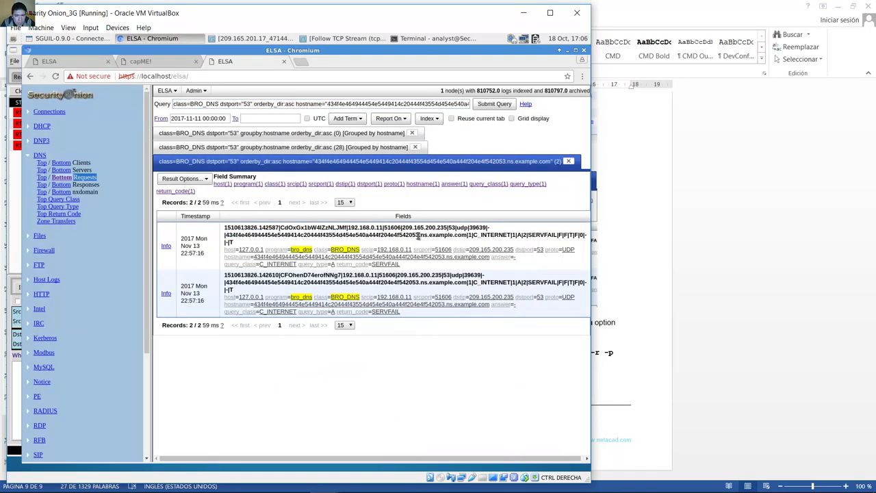
drag(226, 232, 420, 236)
right_click(230, 238)
click(247, 242)
click(433, 38)
right_click(155, 278)
click(175, 317)
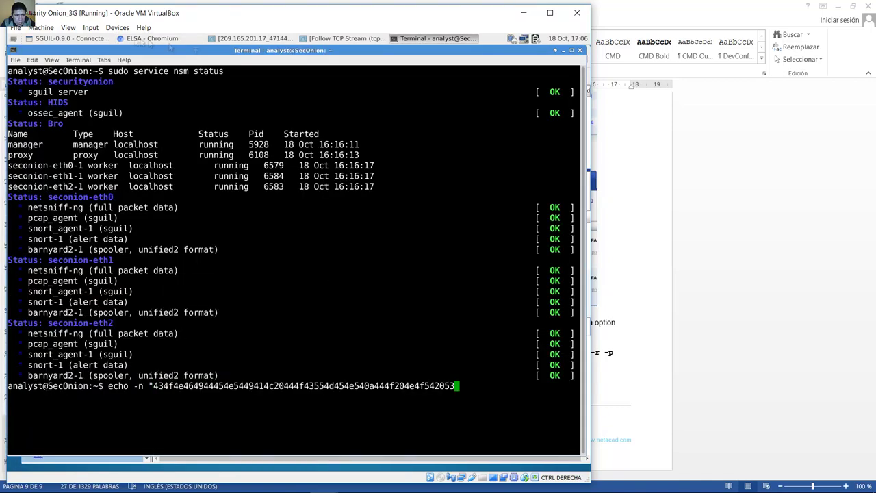
Step: Copy the pipe character from ELSA and paste it after the echo command
click(152, 38)
click(253, 104)
click(432, 38)
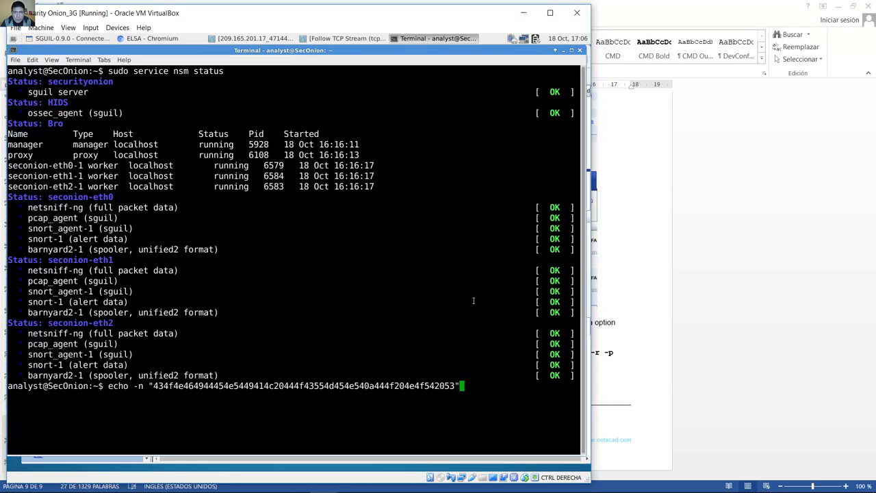
click(152, 38)
right_click(226, 235)
click(246, 239)
click(433, 38)
right_click(479, 275)
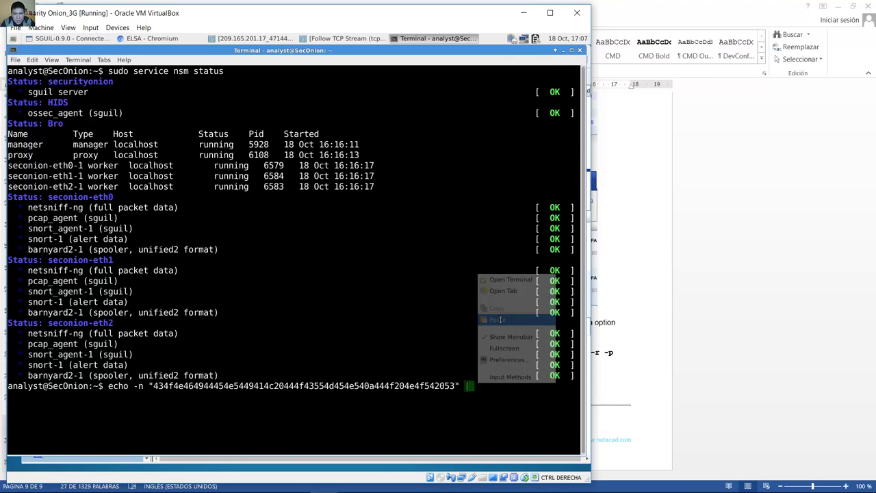
click(505, 335)
Step: Finish with xxd -r -p and run it, decoding 'CONFIDENTIAL DOCUMENT DO NOT S'
text(xx)
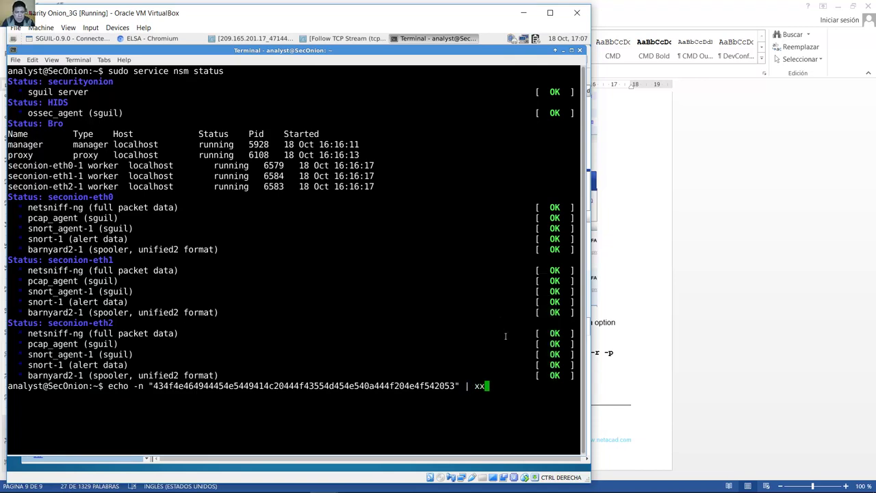
text(d /r /)
key(BackSpace)
key(BackSpace)
key(BackSpace)
key(BackSpace)
text(-r -p)
key(Return)
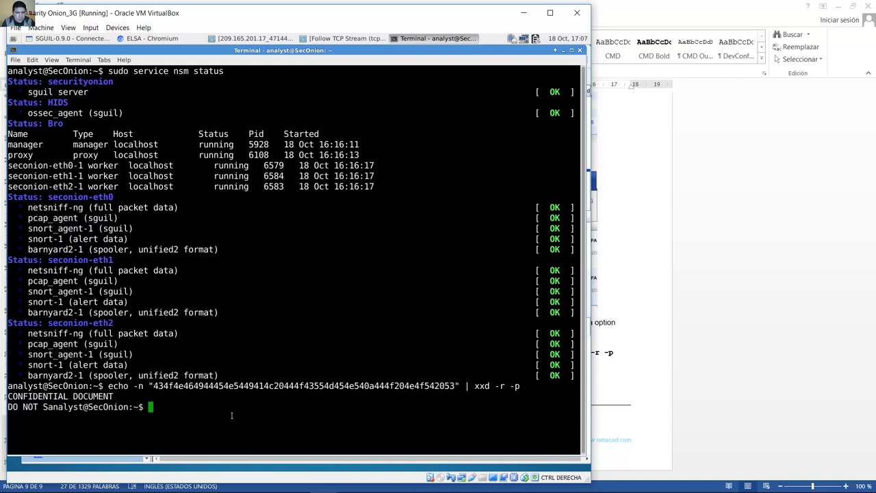
drag(11, 398, 42, 406)
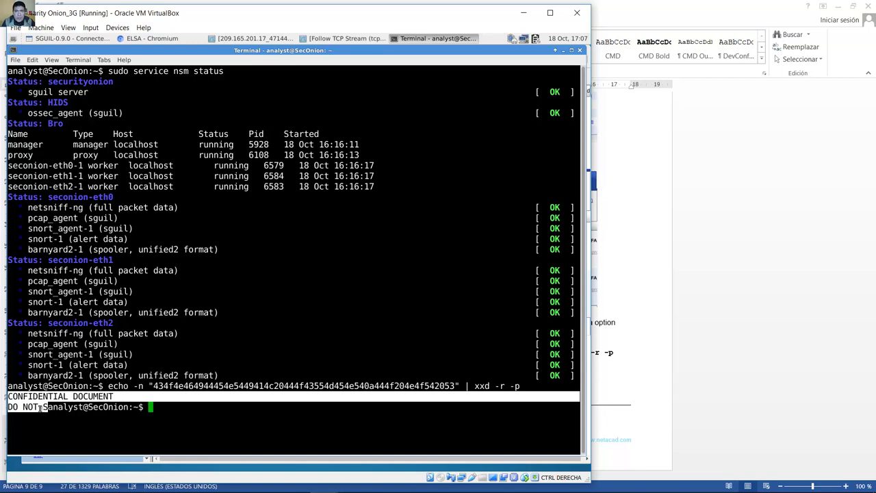
click(187, 383)
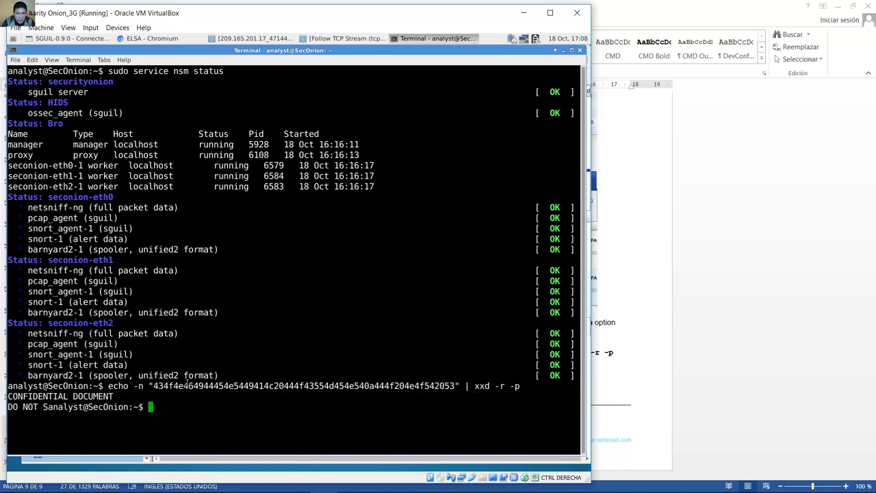
Step: Get a fresh prompt and compare the hex string with its decoded CONFIDENTIAL DOCUMENT output
key(Return)
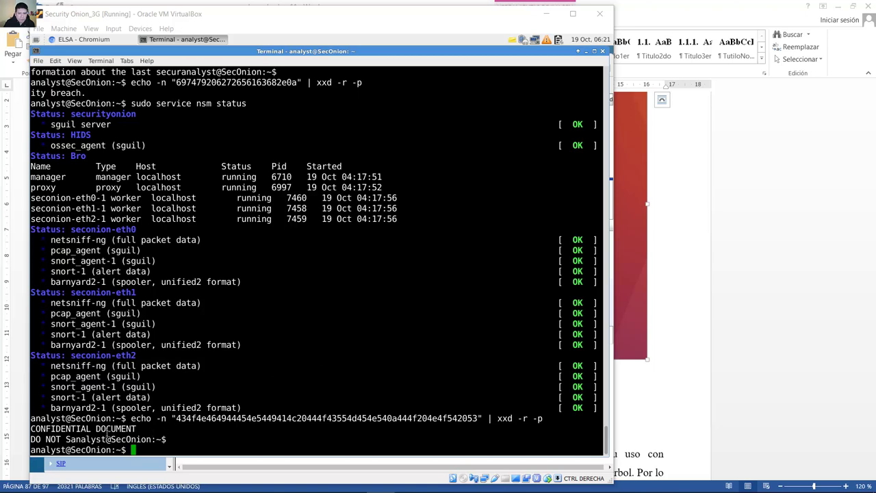
drag(177, 418, 477, 420)
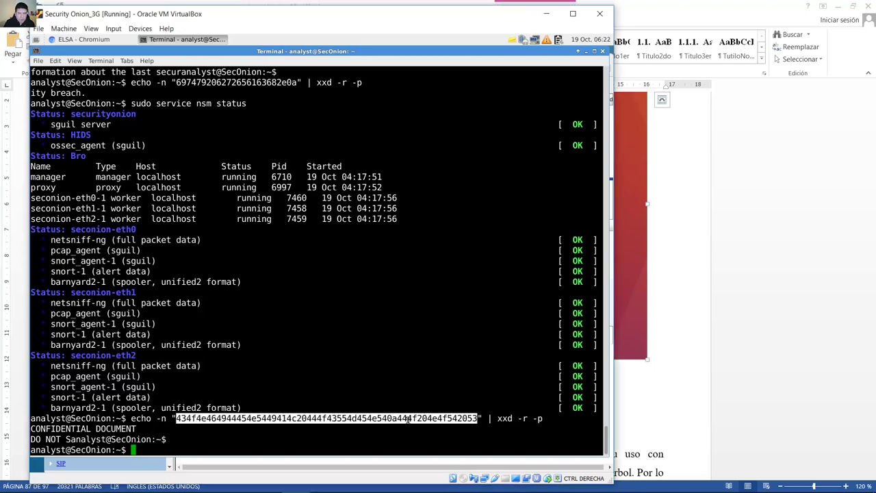
drag(32, 429, 99, 442)
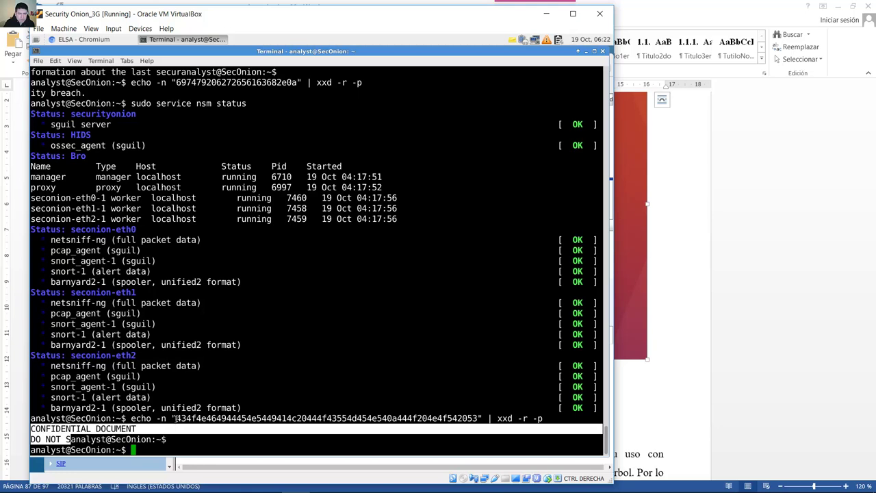
drag(177, 418, 475, 420)
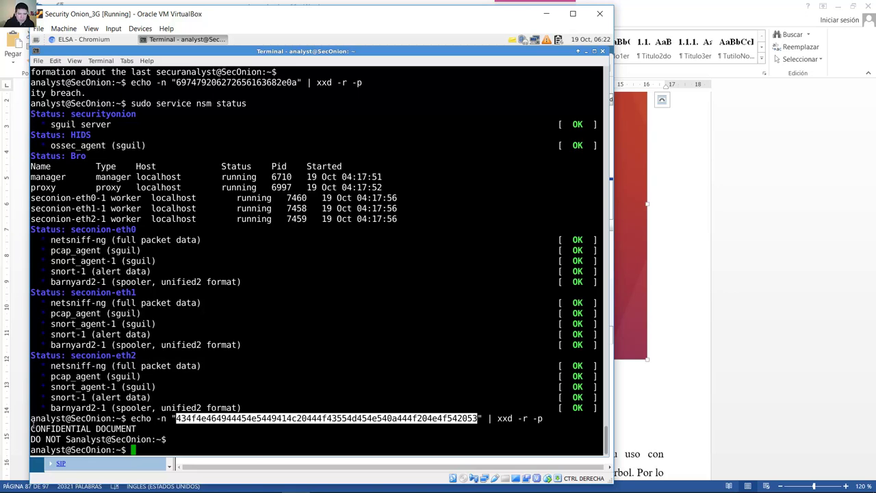
drag(32, 425, 69, 439)
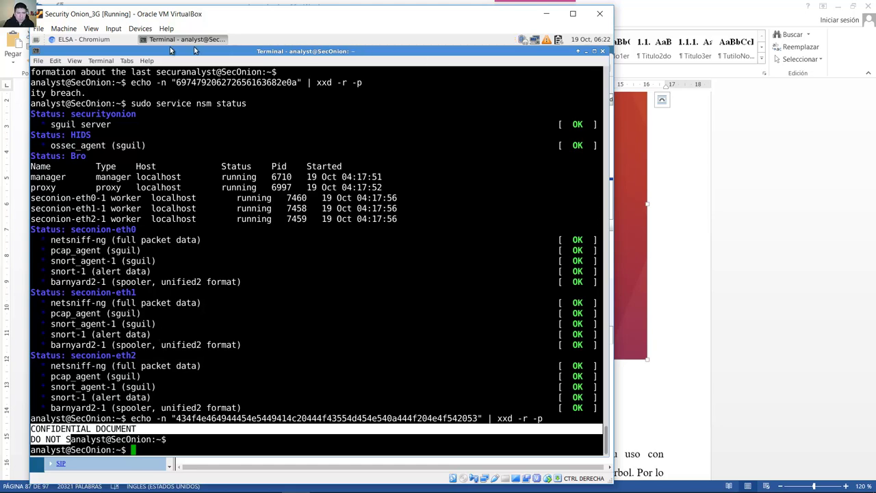
Step: Launch the Notes app and paste the copied decoded lines into a new note
click(34, 40)
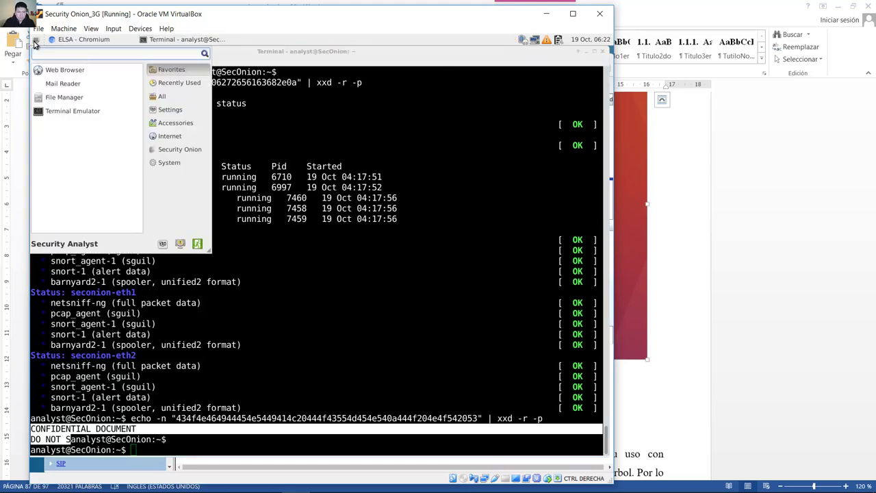
text(note)
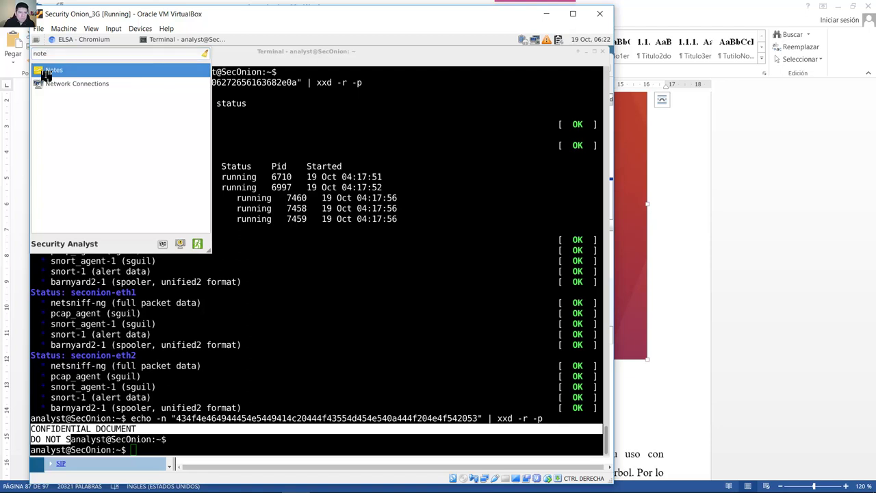
click(46, 72)
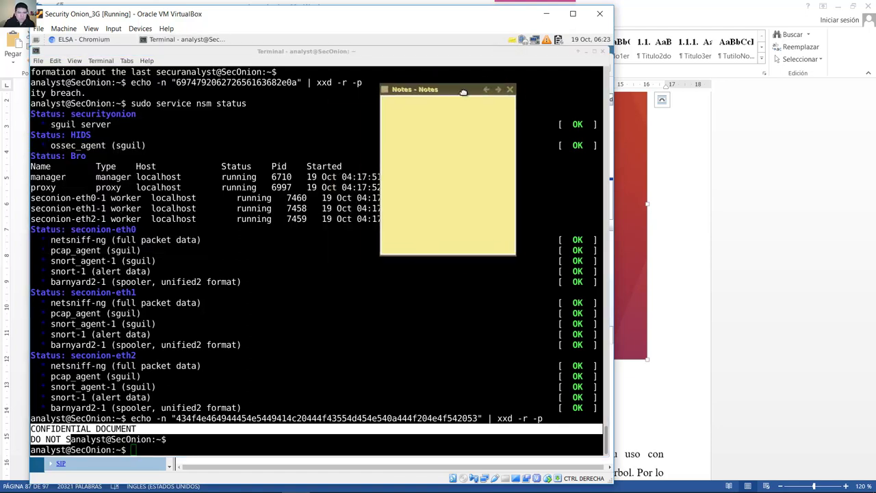
right_click(51, 418)
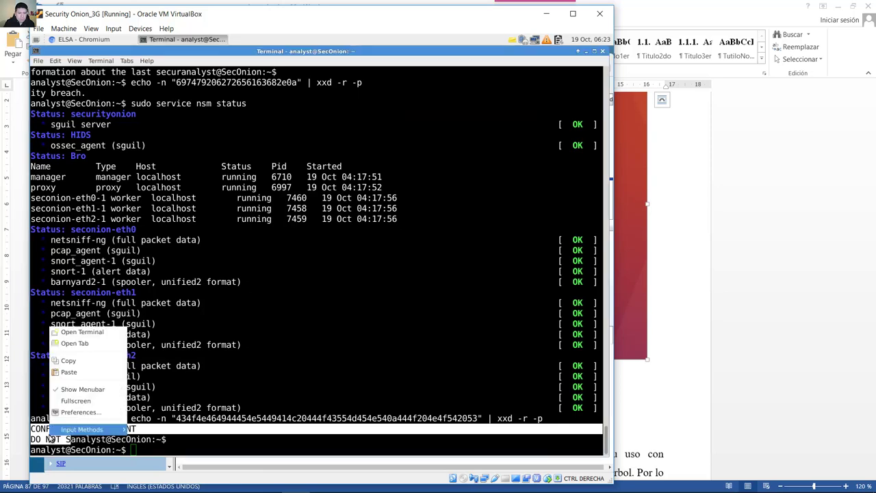
click(417, 110)
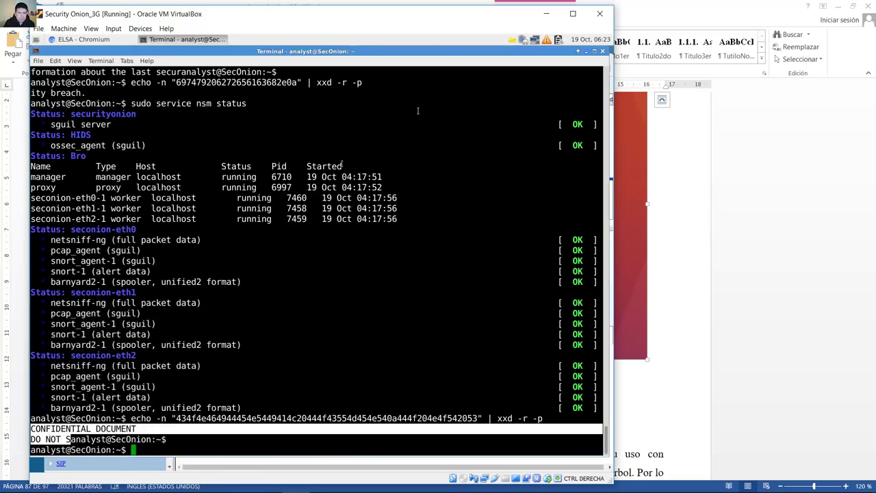
click(513, 40)
right_click(456, 121)
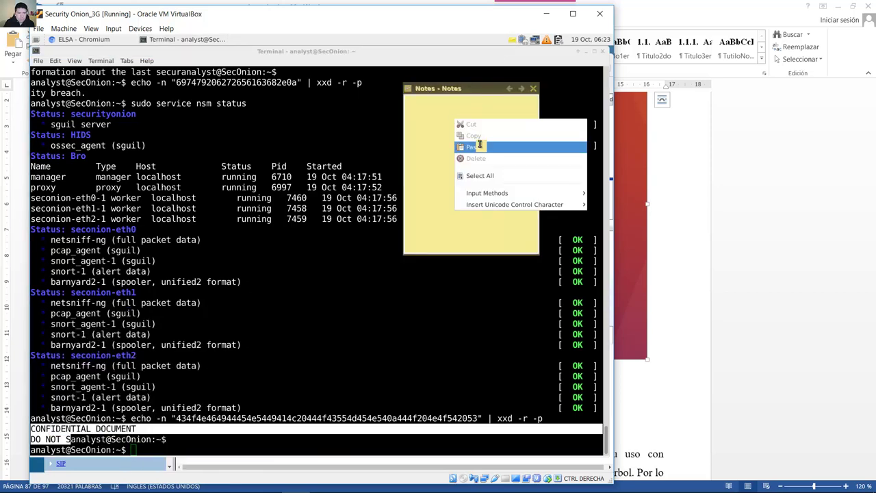
click(480, 147)
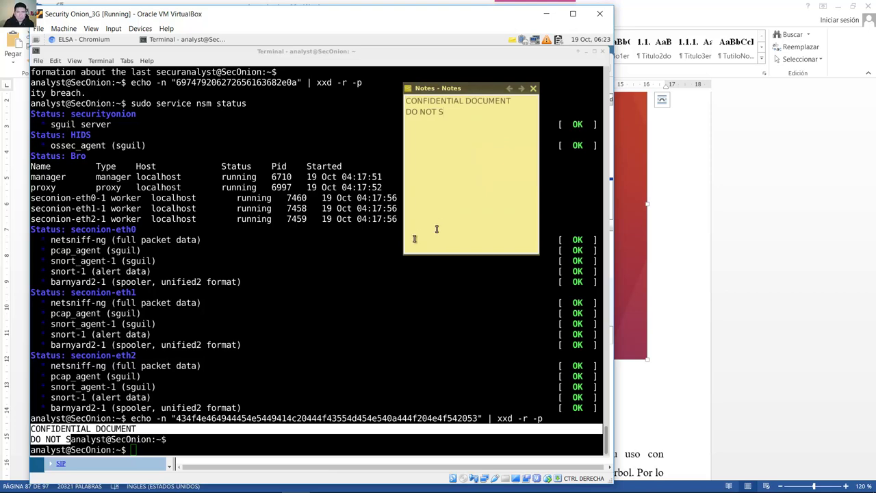
Step: In the lab document, highlight step f's question about reverting the other hex strings
click(320, 281)
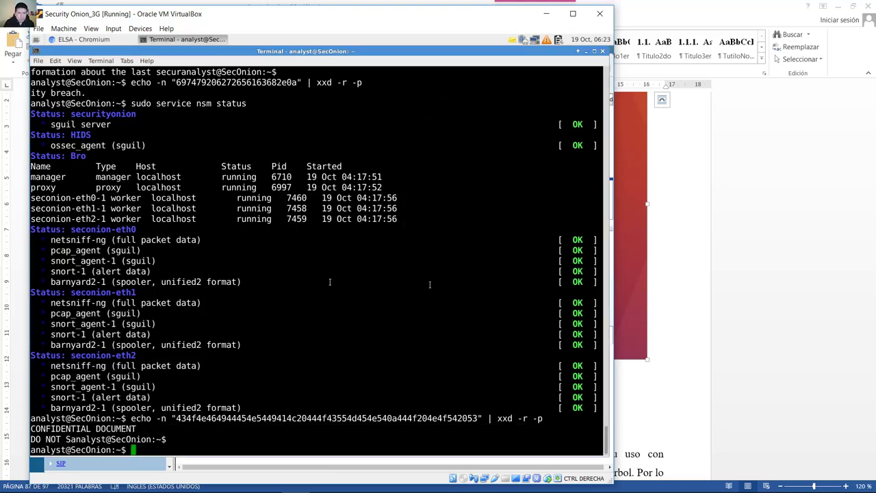
key(alt+Tab)
drag(274, 390, 483, 393)
Step: Close the single-hostname results in ELSA and return to the hostname-grouped DNS results
mouse_move(396, 490)
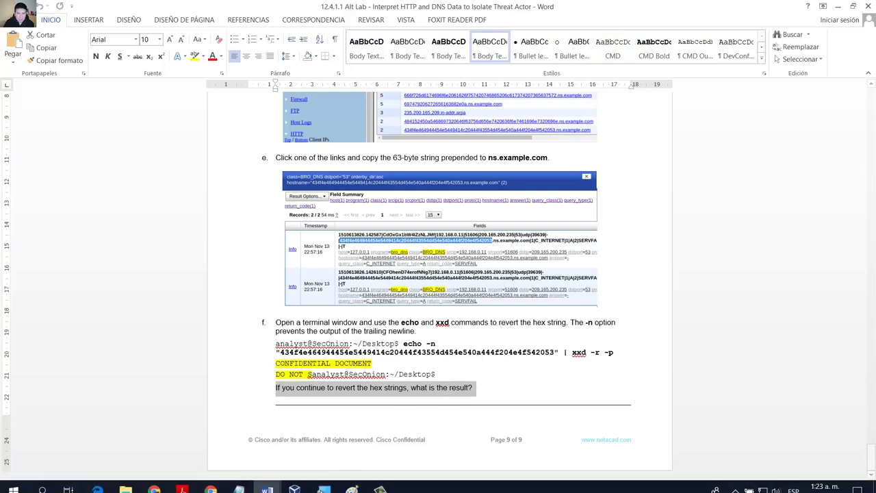
click(301, 481)
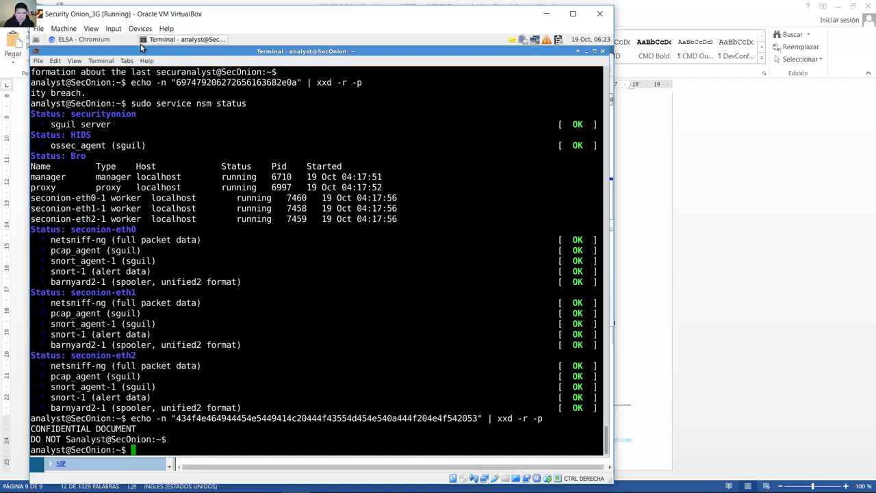
click(83, 39)
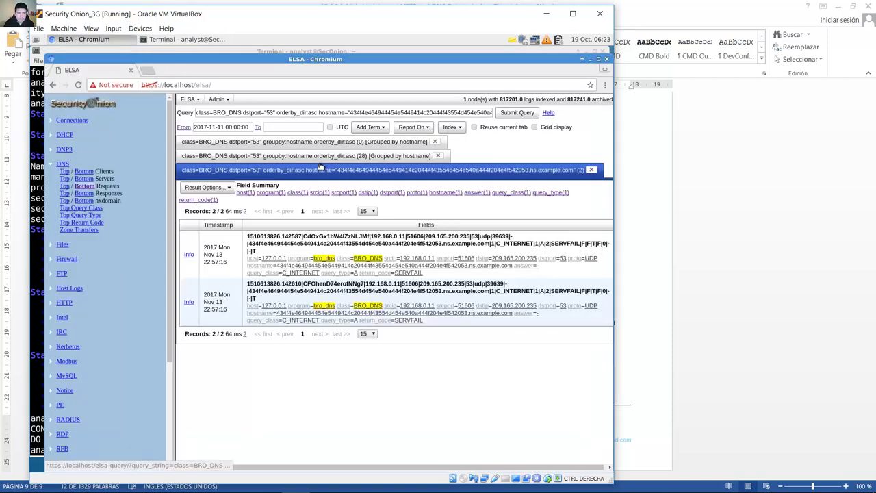
click(593, 172)
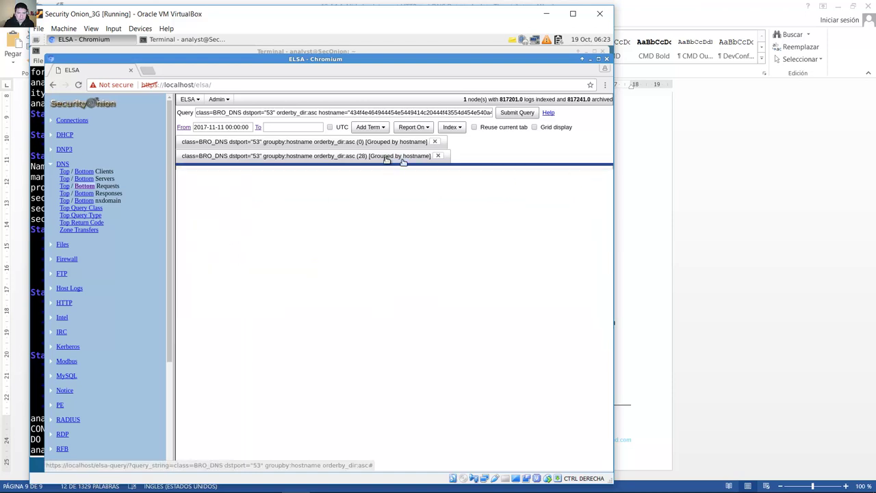
click(277, 159)
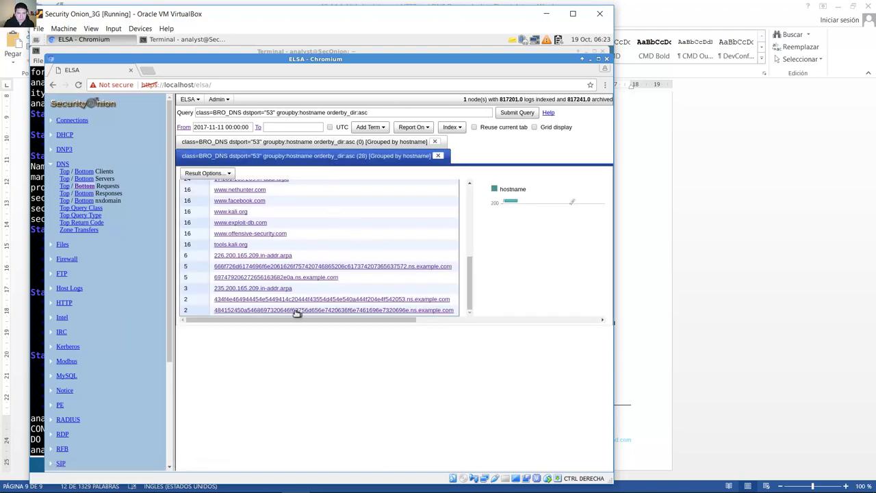
Step: Open the two records for the 484152450a… hostname and copy its hex subdomain
click(252, 310)
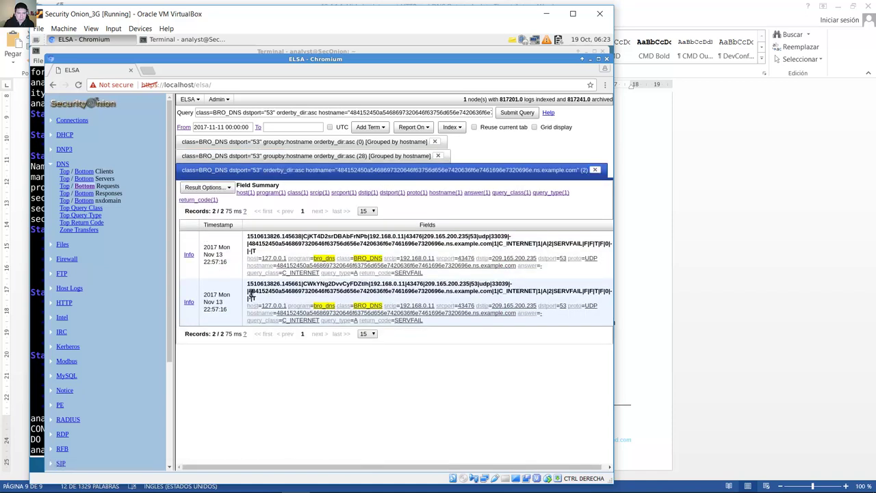
drag(249, 291, 440, 291)
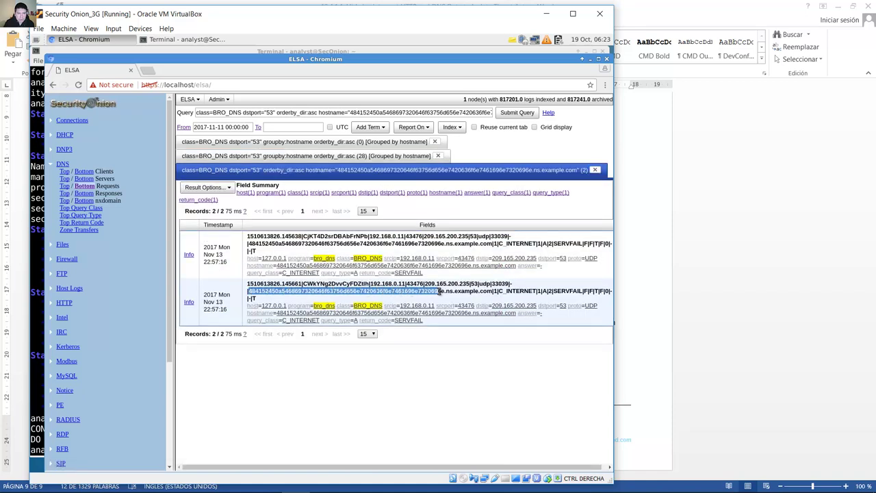
right_click(438, 294)
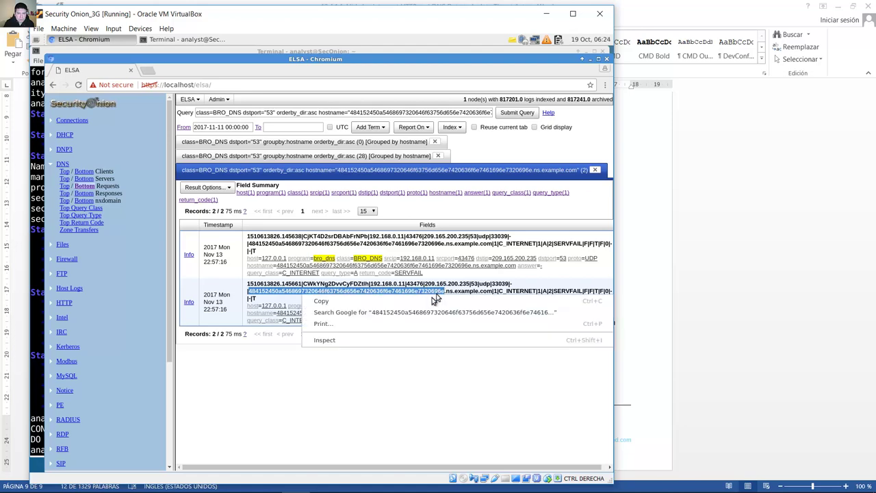
click(433, 301)
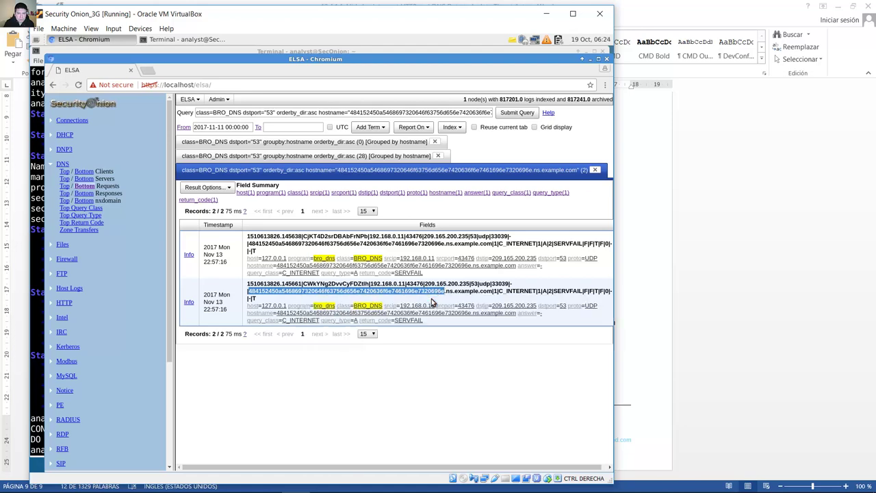
Step: Recall the decode command, swap in the 484152450a… hex string, and run it
click(40, 313)
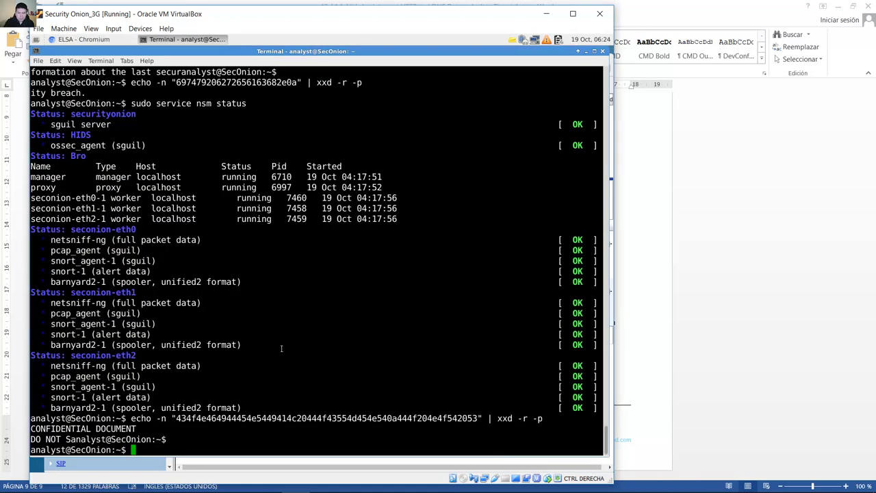
key(Up)
key(ctrl+Left)
key(ctrl+Left)
key(ctrl+Left)
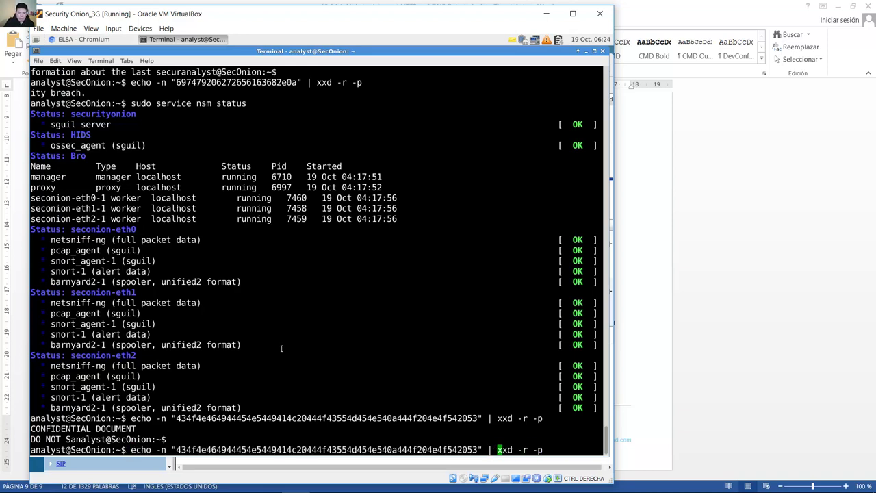
key(Left)
key(Left)
key(BackSpace)
key(BackSpace)
key(BackSpace)
key(BackSpace)
key(BackSpace)
key(BackSpace)
key(BackSpace)
key(BackSpace)
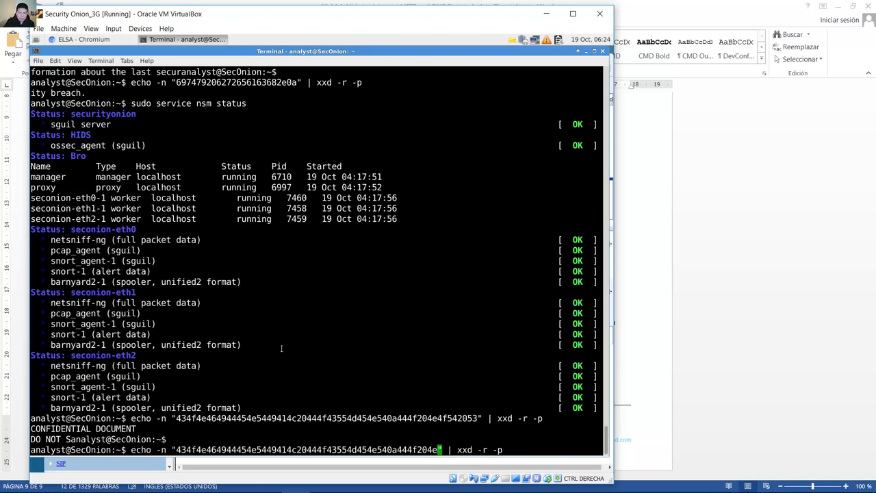
key(BackSpace)
key(BackSpace)
key(BackSpace)
key(BackSpace)
key(BackSpace)
key(BackSpace)
key(BackSpace)
key(BackSpace)
key(BackSpace)
key(BackSpace)
key(BackSpace)
key(BackSpace)
key(BackSpace)
key(BackSpace)
key(BackSpace)
key(BackSpace)
key(BackSpace)
key(BackSpace)
key(BackSpace)
key(BackSpace)
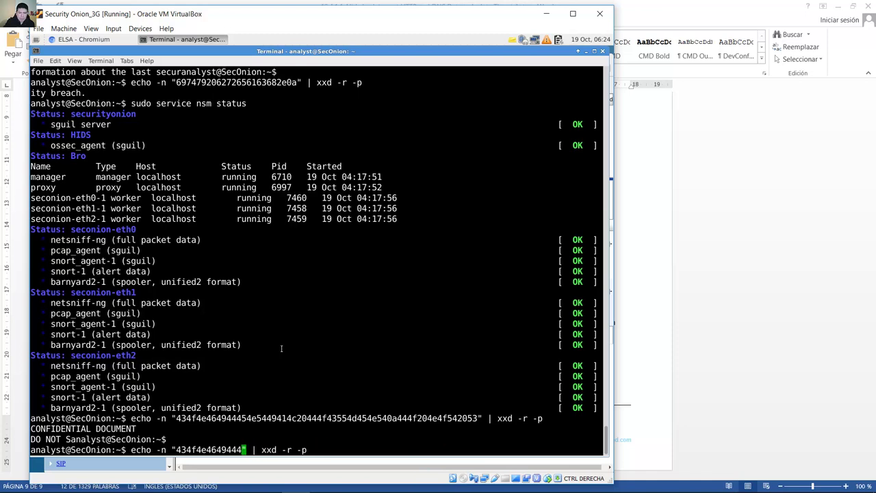
key(BackSpace)
key(BackSpace)
key(BackSpace)
key(BackSpace)
key(BackSpace)
key(BackSpace)
key(BackSpace)
key(BackSpace)
key(BackSpace)
key(BackSpace)
key(BackSpace)
key(BackSpace)
key(BackSpace)
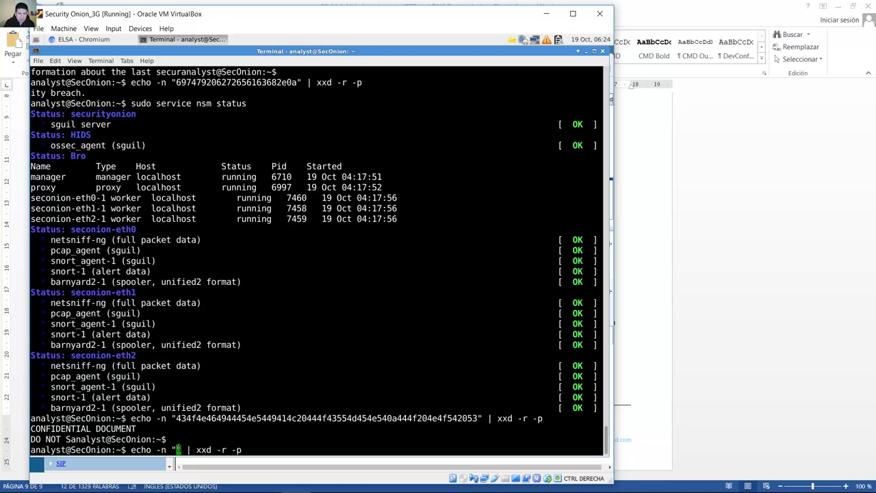
right_click(178, 449)
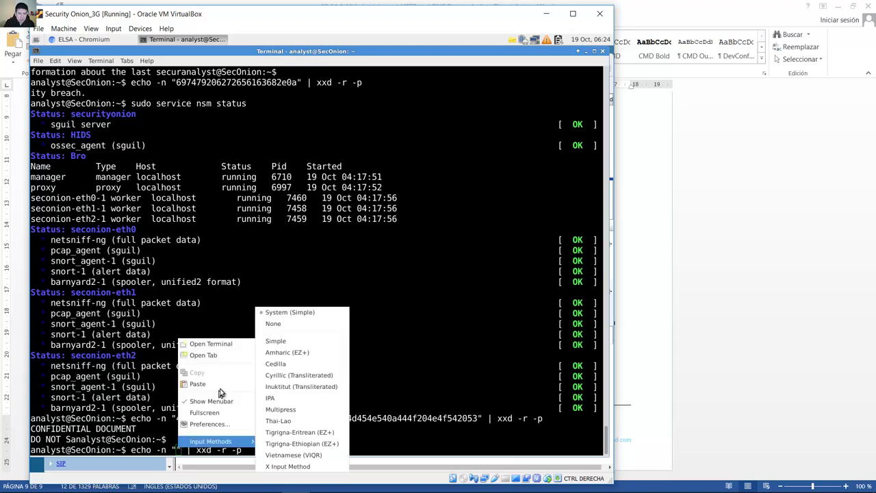
click(198, 384)
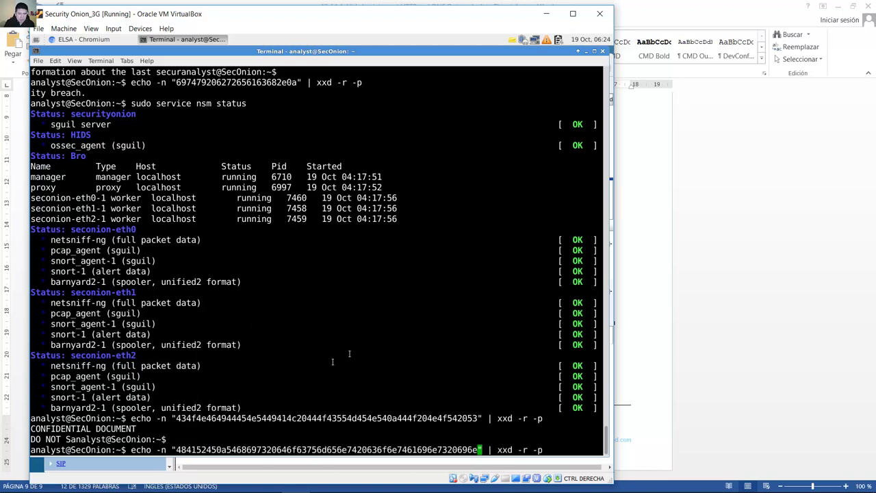
key(Return)
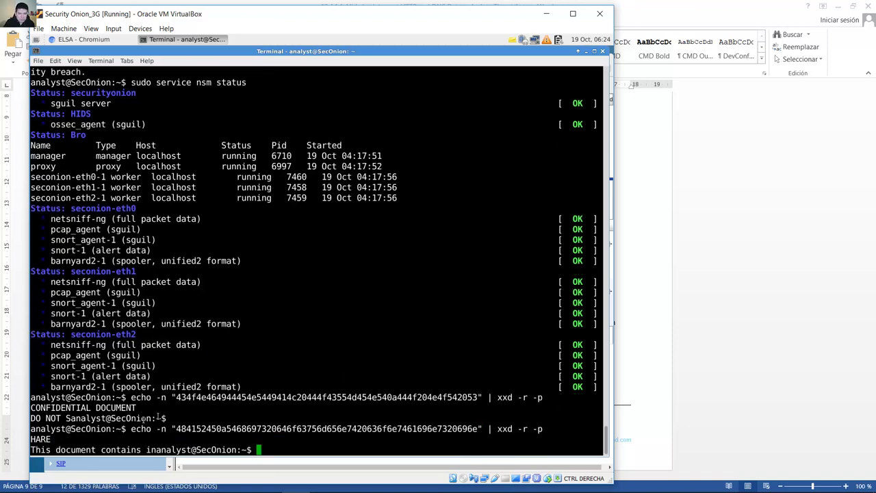
Step: Copy the decoded 'HARE This document contains in' output and append it to the note
drag(32, 439, 154, 450)
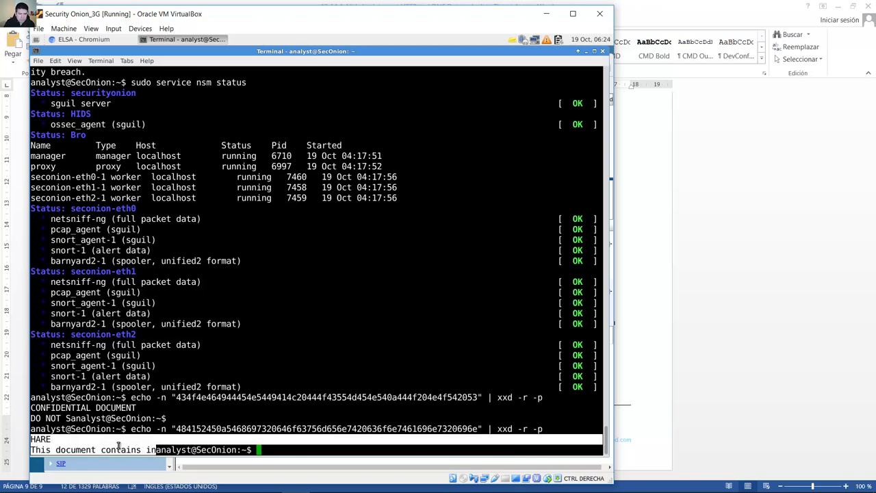
right_click(48, 443)
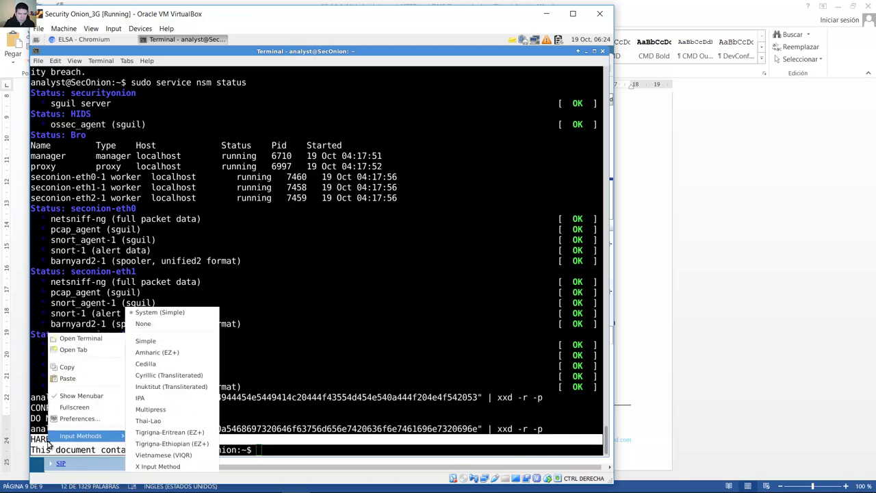
click(76, 364)
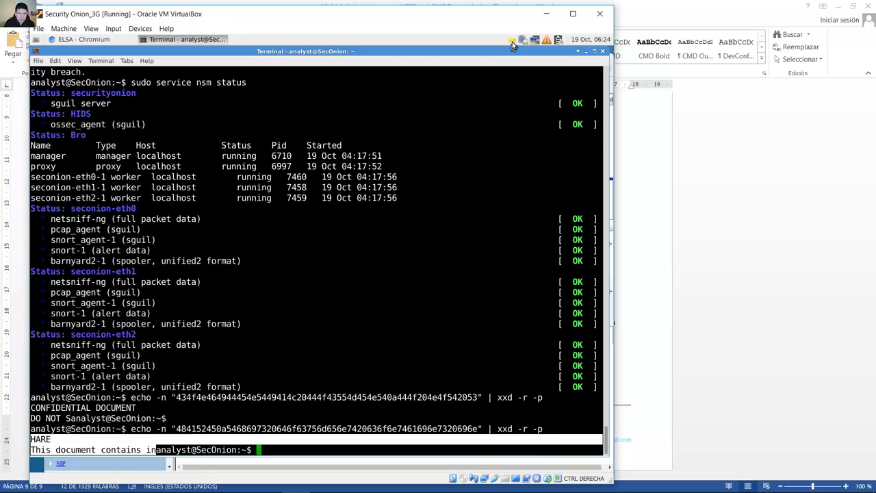
click(512, 42)
right_click(454, 110)
click(478, 140)
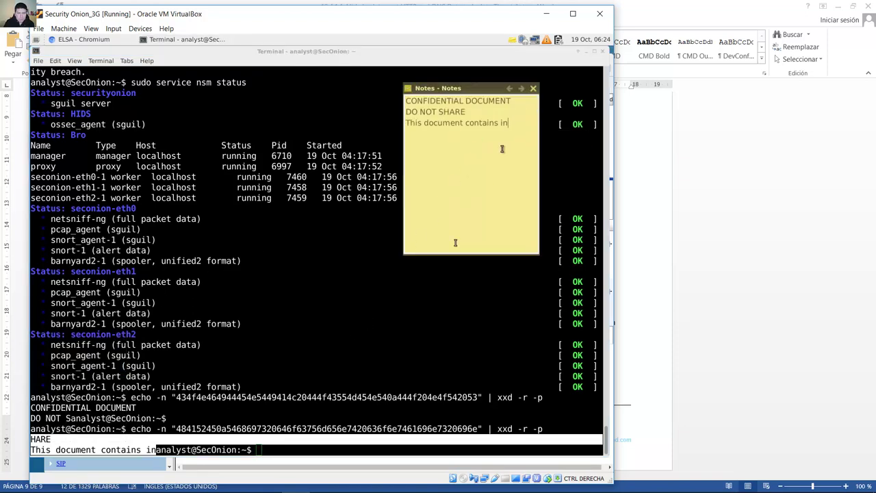
click(78, 39)
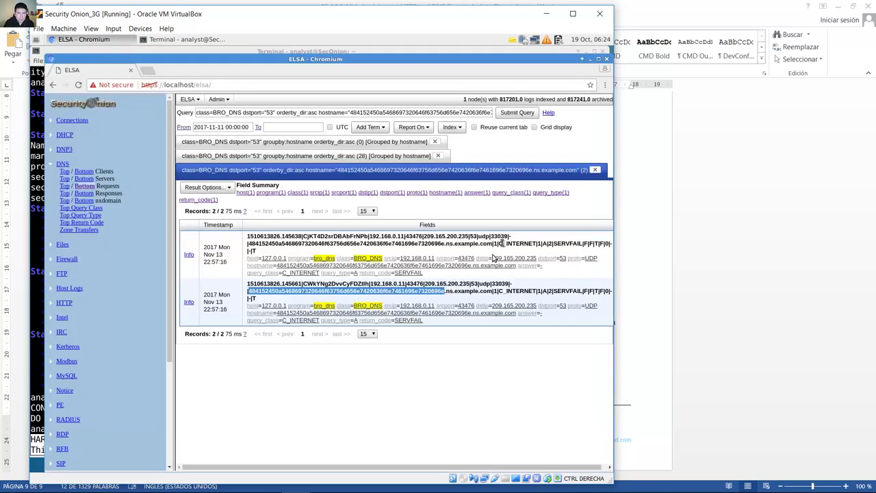
Step: In ELSA, open the hostname beginning 666f726d and copy its hex subdomain
click(595, 169)
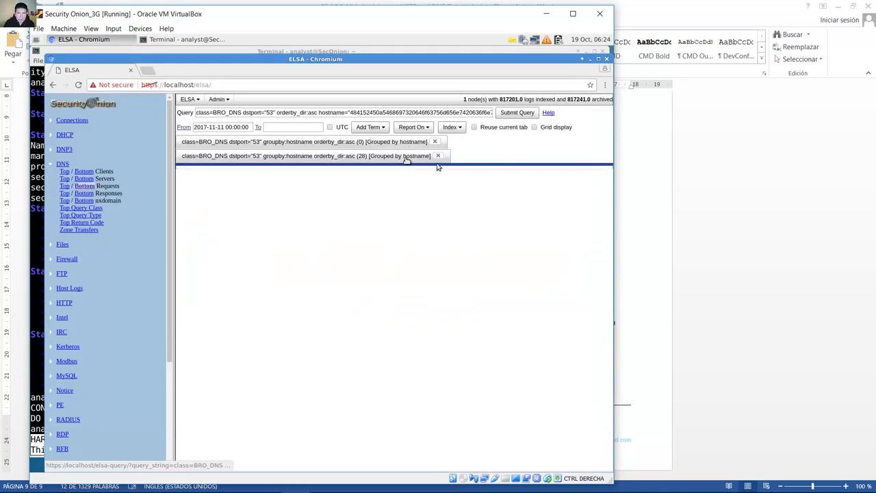
click(314, 157)
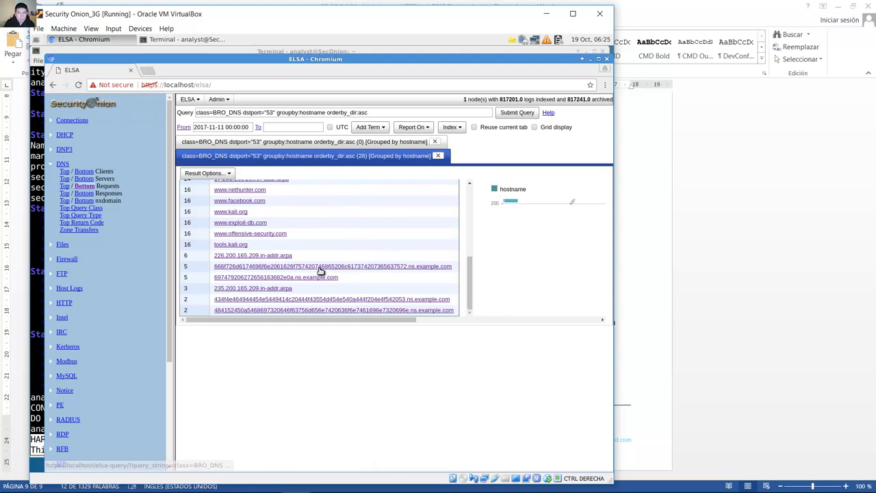
click(319, 266)
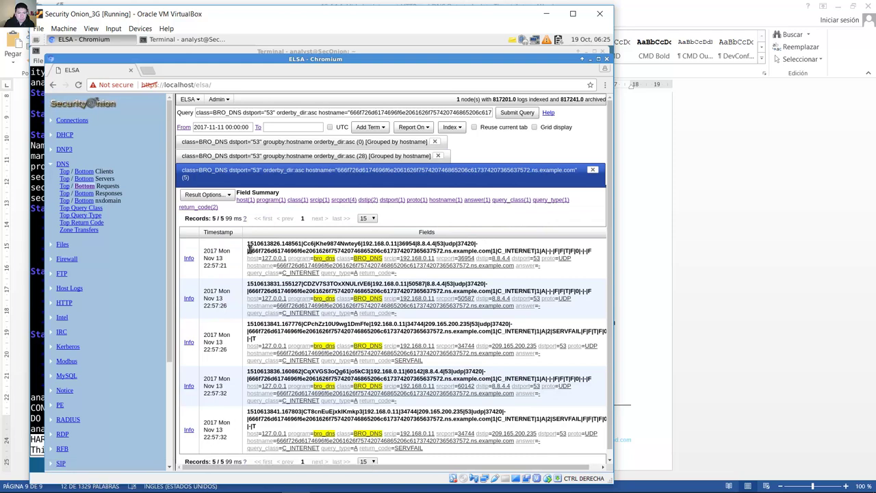
drag(250, 253, 441, 245)
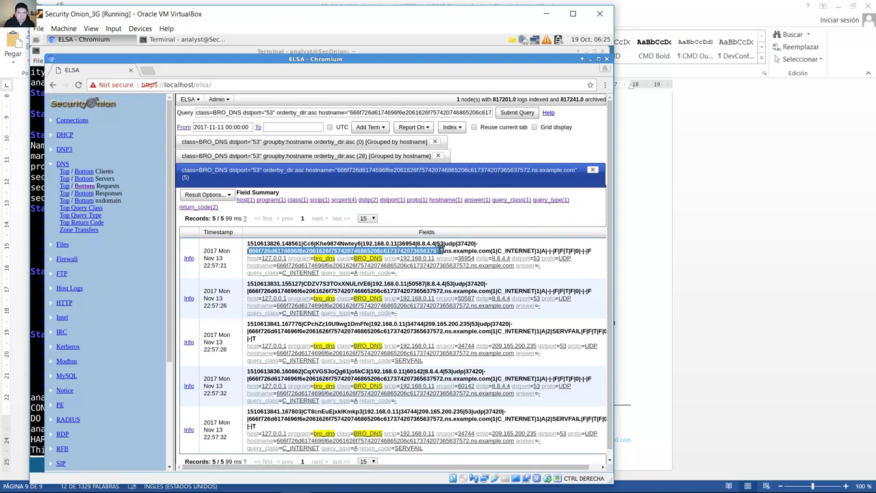
right_click(436, 252)
click(451, 259)
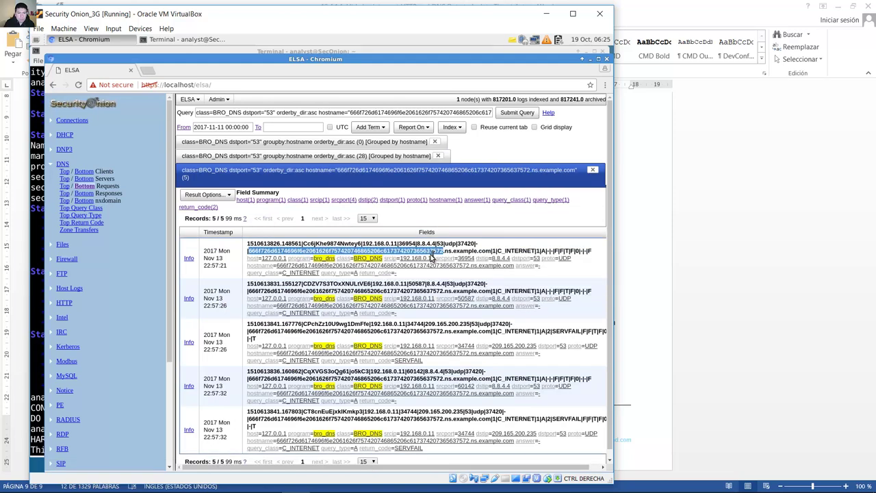
Step: Swap the new hex into the echo … | xxd -r -p command and run it
click(34, 291)
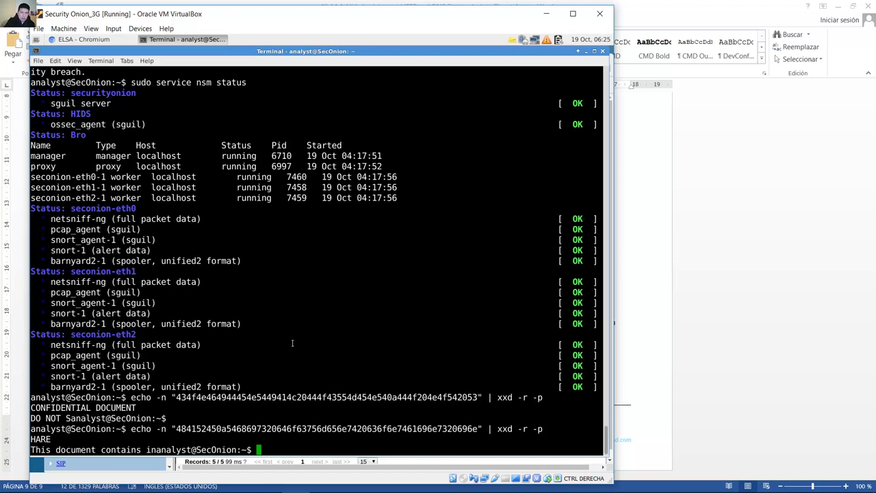
key(Return)
key(Up)
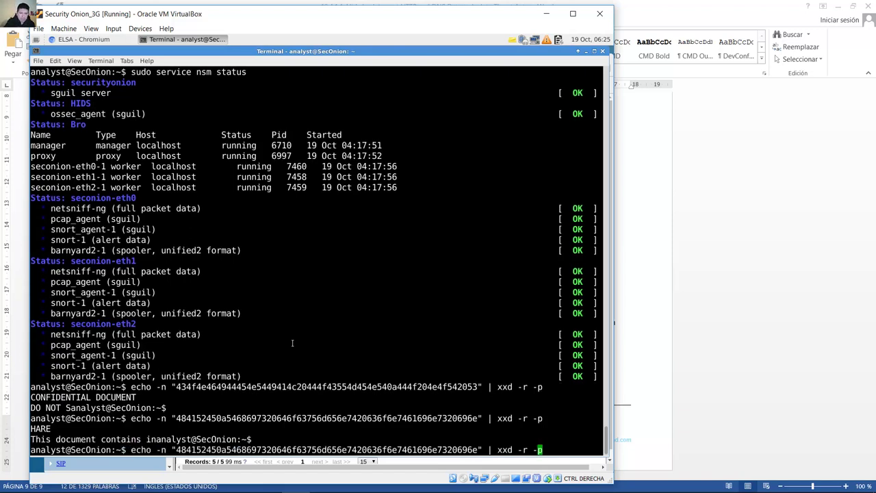
key(Left)
key(Left)
key(Left)
key(Left)
key(Left)
key(Left)
key(Left)
key(Left)
key(Left)
key(Left)
key(Left)
key(Left)
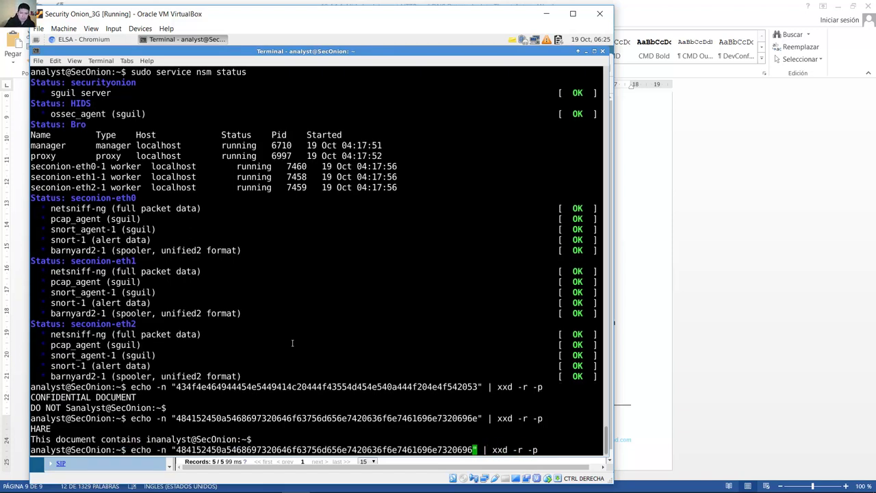
key(BackSpace)
key(BackSpace)
key(BackSpace)
key(BackSpace)
key(BackSpace)
key(BackSpace)
key(BackSpace)
key(BackSpace)
key(BackSpace)
key(BackSpace)
key(BackSpace)
key(BackSpace)
key(BackSpace)
key(BackSpace)
key(BackSpace)
key(BackSpace)
key(BackSpace)
key(BackSpace)
key(BackSpace)
key(BackSpace)
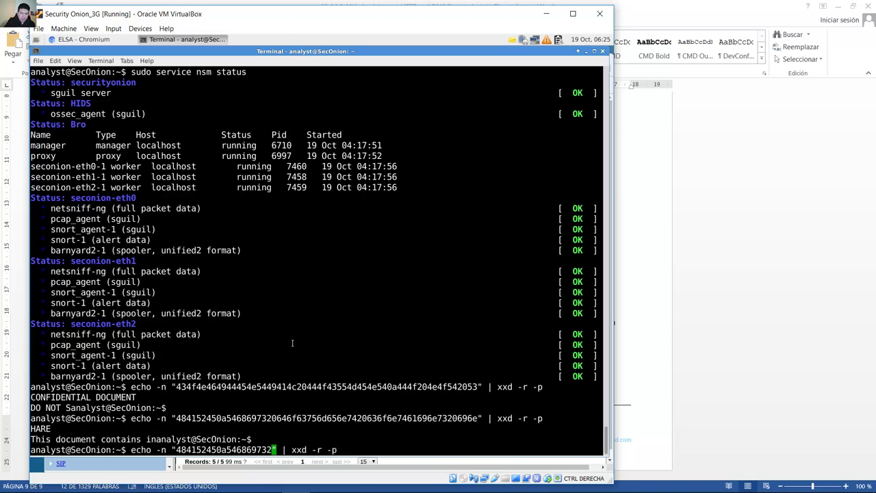
key(BackSpace)
key(BackSpace)
key(BackSpace)
key(BackSpace)
key(BackSpace)
key(BackSpace)
key(BackSpace)
key(BackSpace)
key(BackSpace)
key(BackSpace)
key(BackSpace)
key(BackSpace)
key(BackSpace)
key(BackSpace)
key(BackSpace)
key(BackSpace)
key(BackSpace)
key(BackSpace)
key(BackSpace)
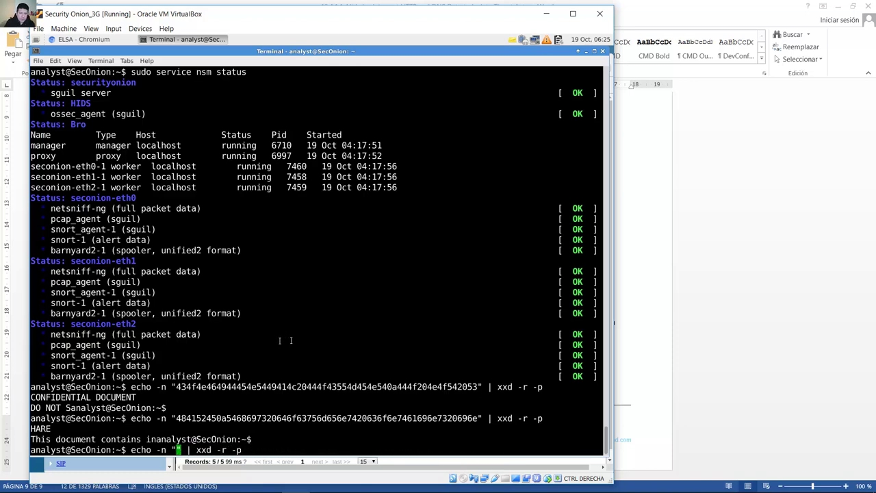
right_click(176, 450)
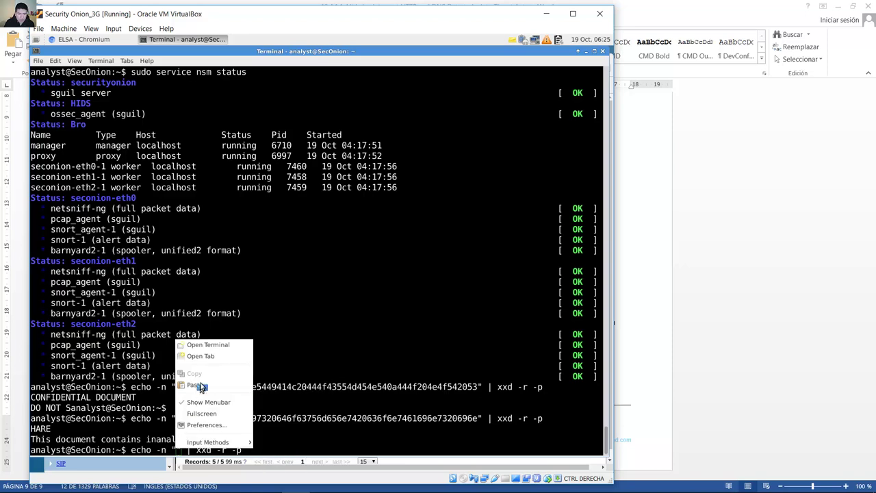
click(204, 387)
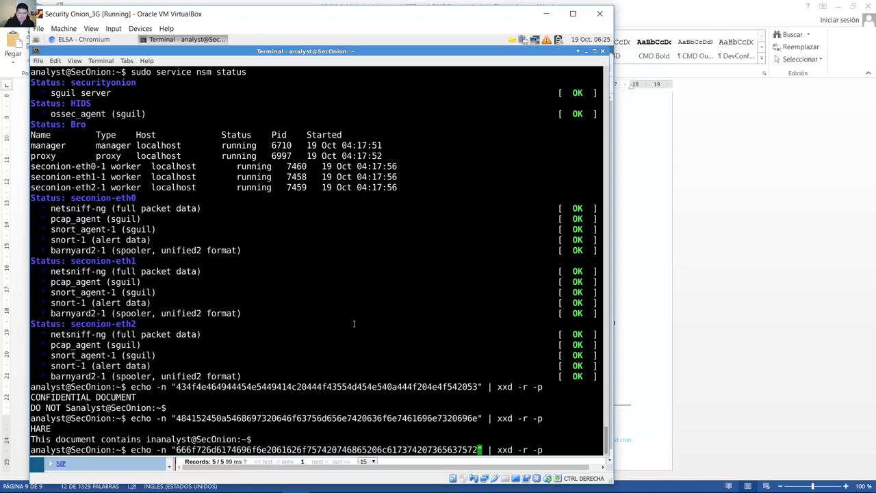
key(Return)
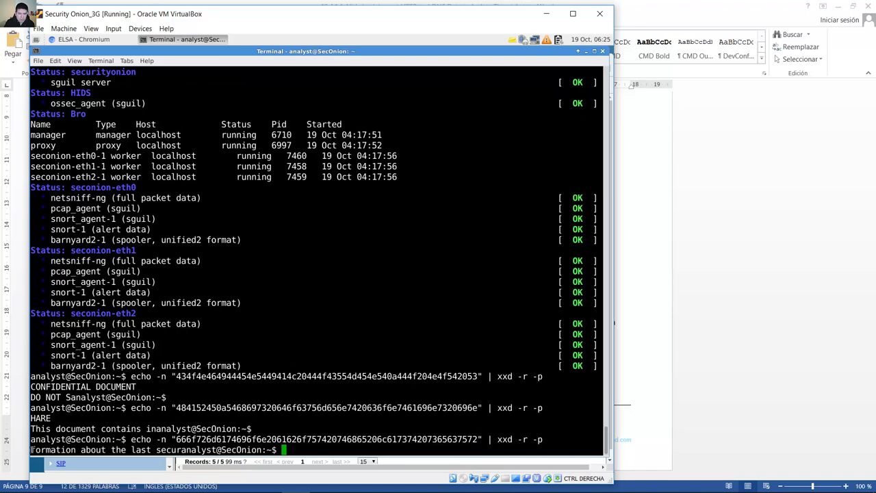
Step: Append the decoded 'formation about the last secur' to the Notes message
drag(31, 449, 186, 451)
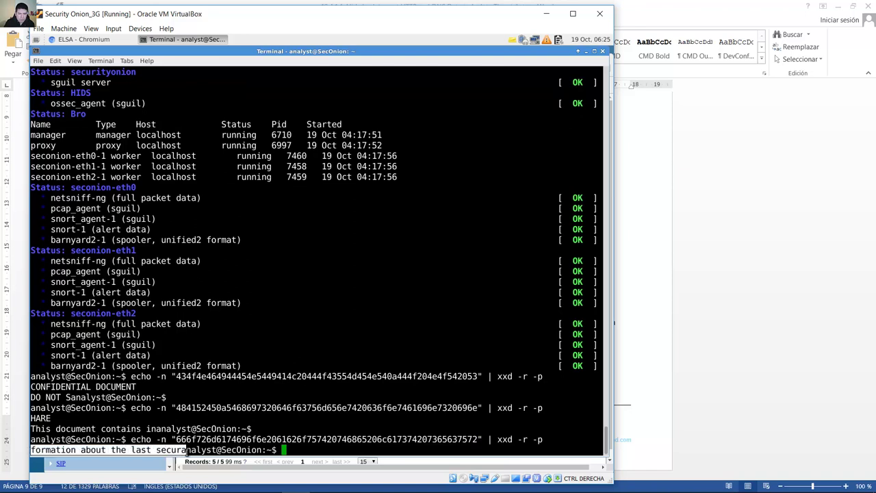
right_click(146, 452)
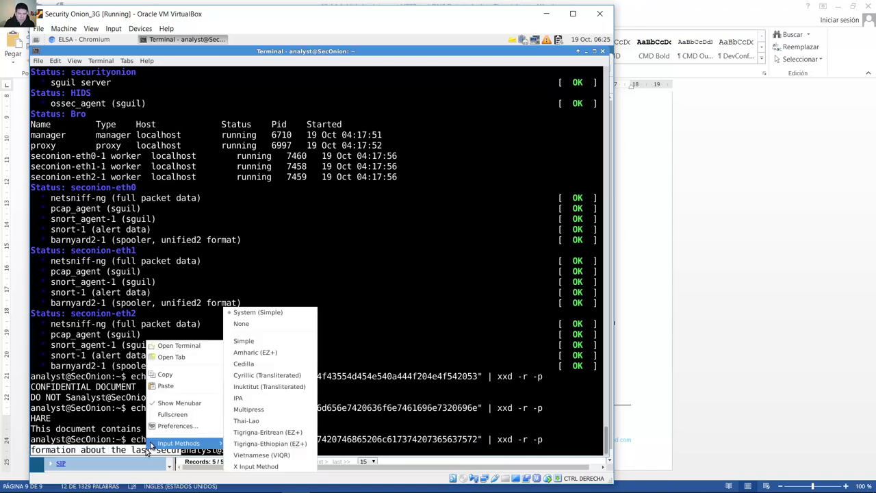
click(171, 372)
click(514, 40)
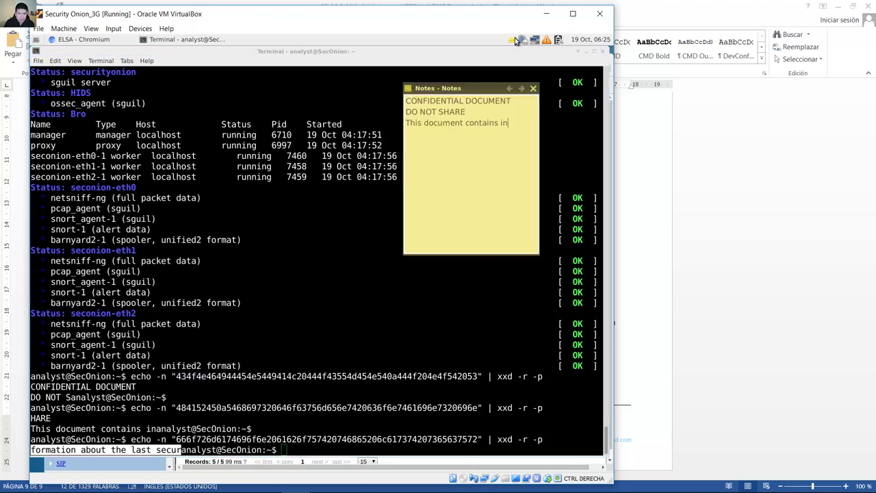
right_click(518, 122)
click(477, 145)
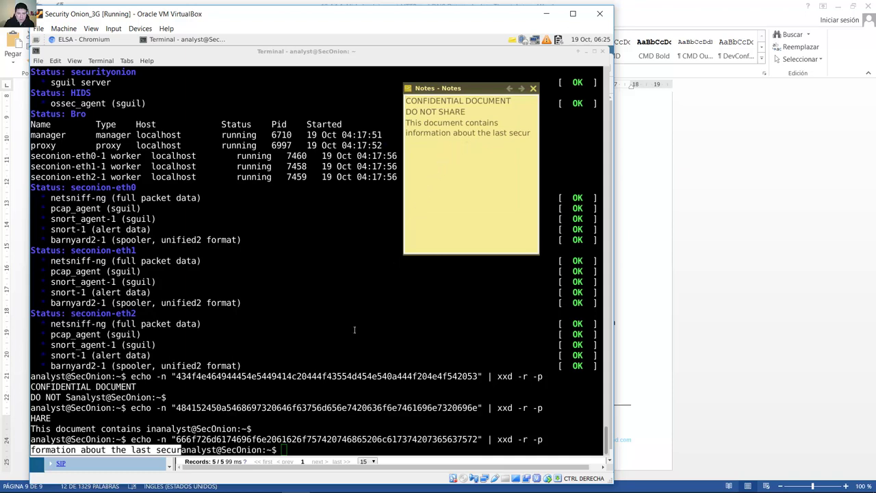
click(338, 352)
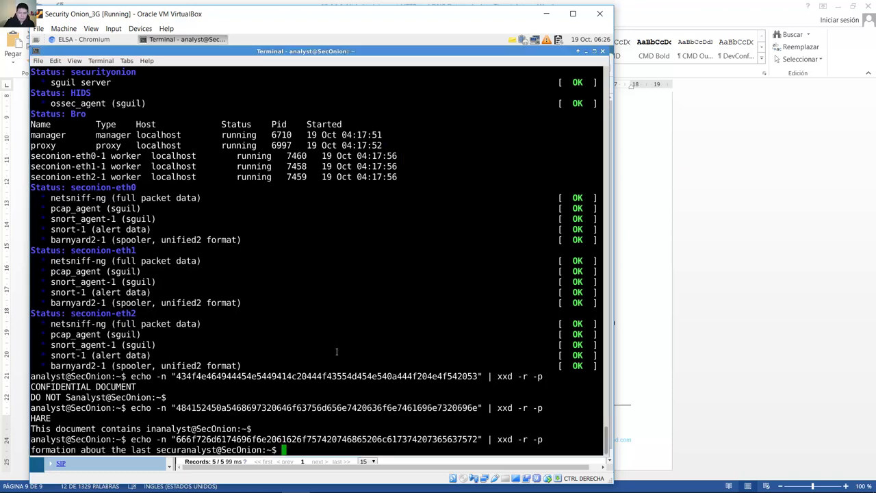
click(83, 39)
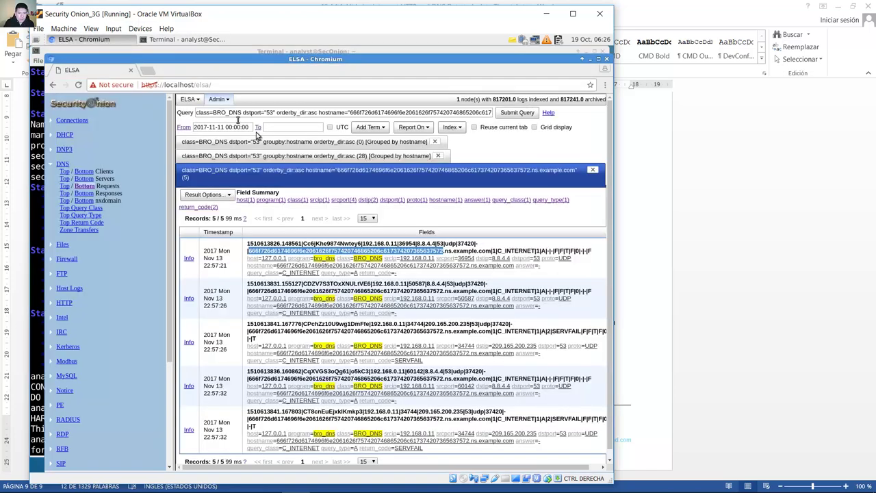
click(592, 170)
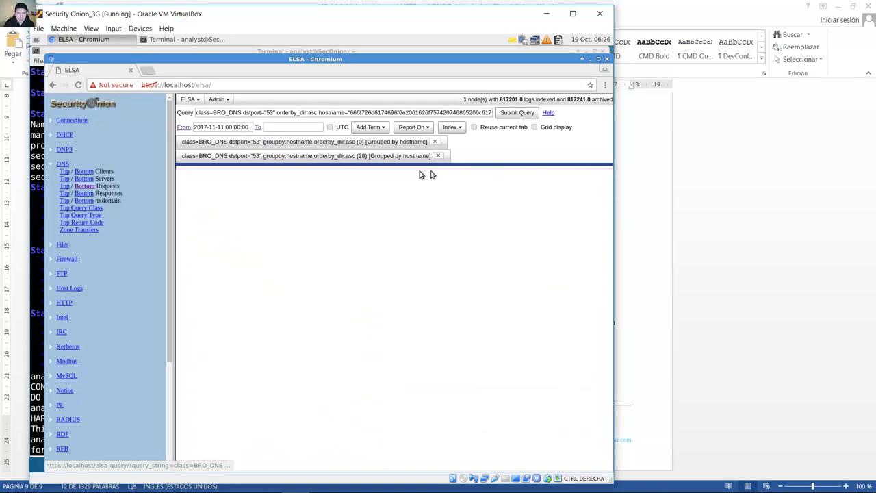
click(390, 157)
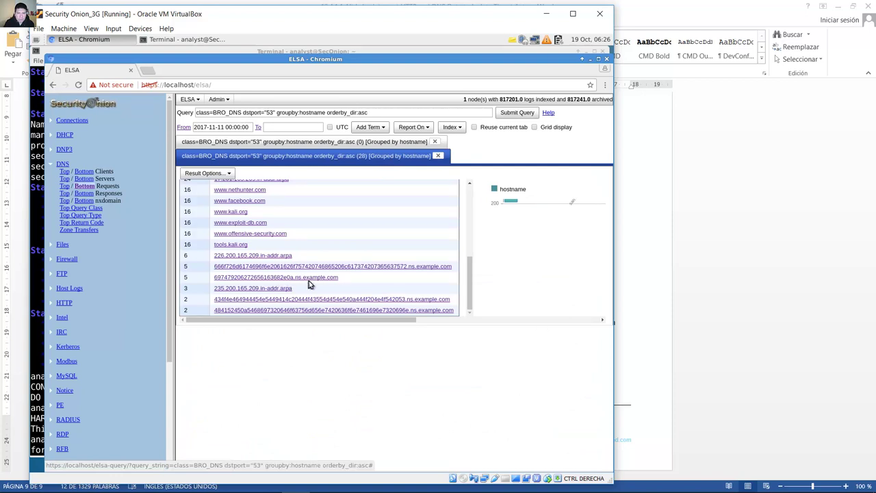
click(232, 278)
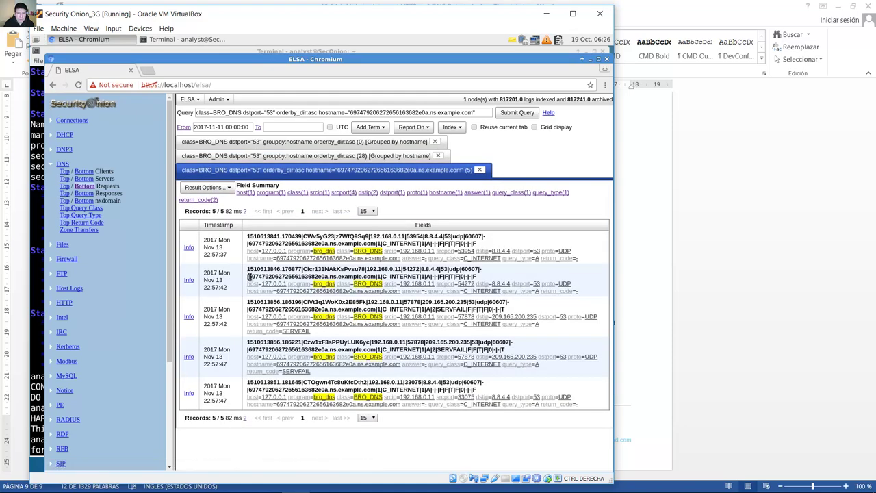
drag(248, 276, 328, 273)
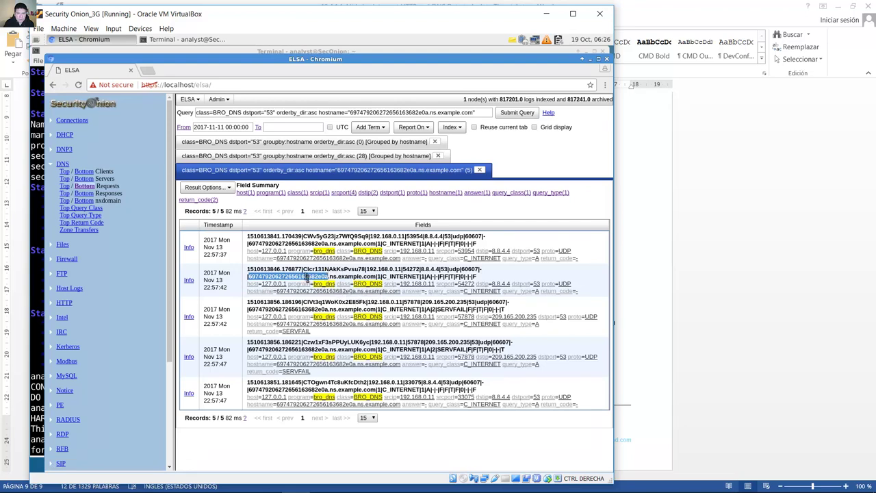
right_click(306, 280)
click(325, 282)
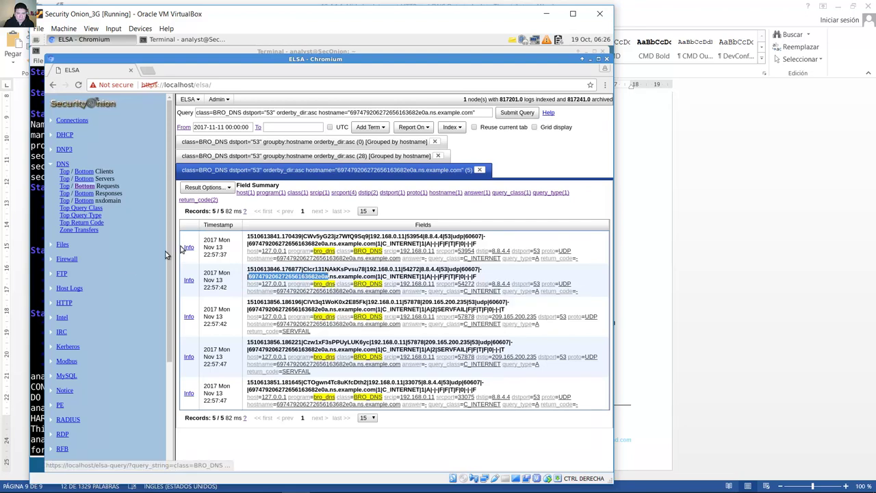
click(34, 288)
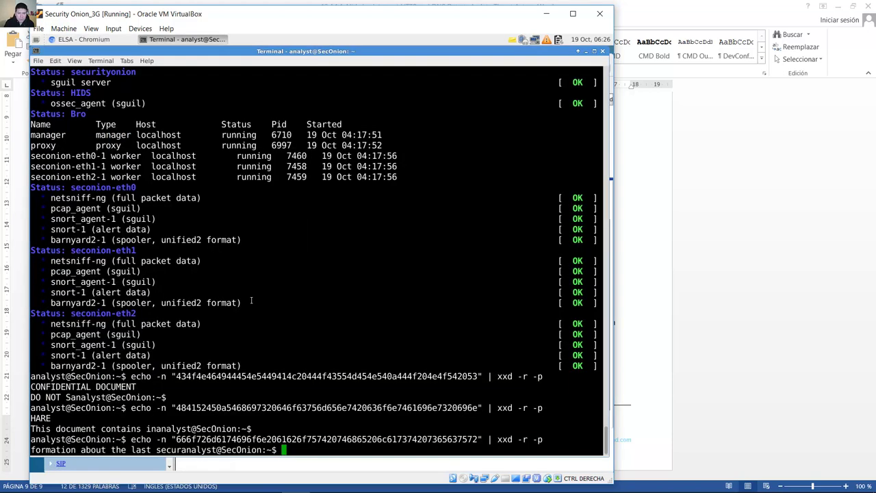
key(Return)
key(Up)
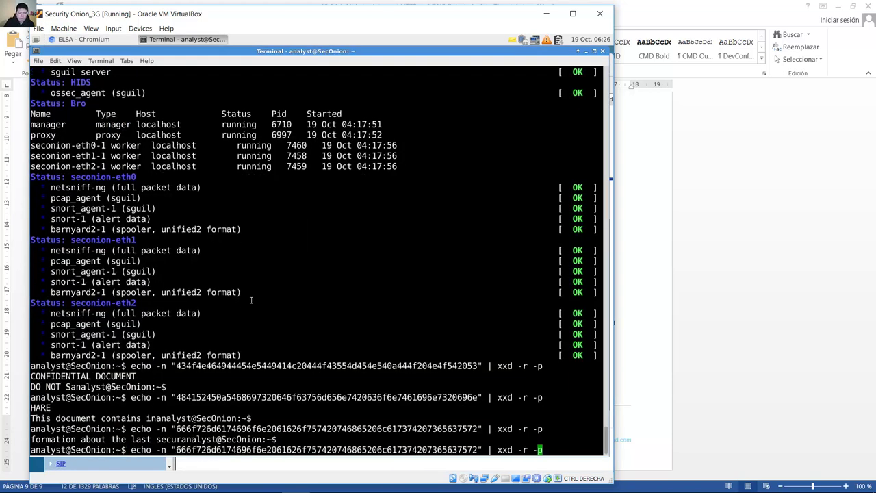
key(Left)
key(Left)
key(Left)
key(Left)
key(Left)
key(Left)
key(Left)
key(Left)
key(Left)
key(Left)
key(Left)
key(Left)
key(BackSpace)
key(BackSpace)
key(BackSpace)
key(BackSpace)
key(BackSpace)
key(BackSpace)
key(BackSpace)
key(BackSpace)
key(BackSpace)
key(BackSpace)
key(BackSpace)
key(BackSpace)
key(BackSpace)
key(BackSpace)
key(BackSpace)
key(BackSpace)
key(BackSpace)
key(BackSpace)
key(BackSpace)
key(BackSpace)
key(BackSpace)
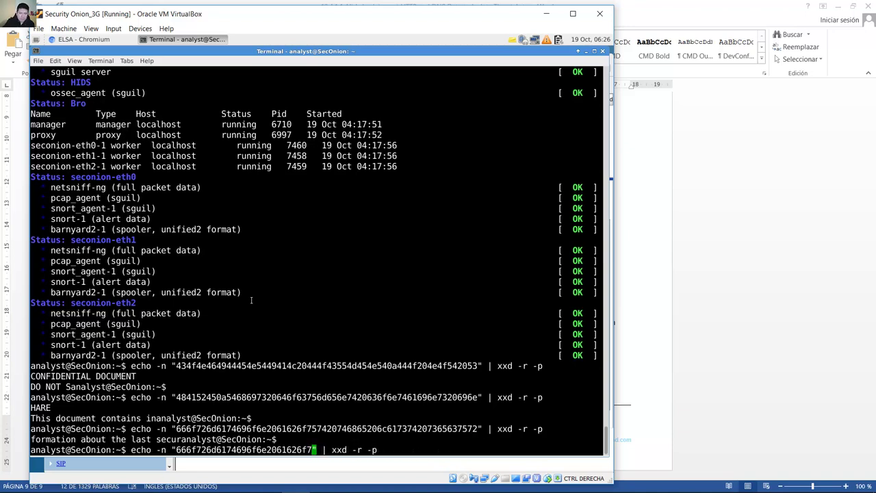
key(BackSpace)
key(BackSpace)
key(BackSpace)
key(BackSpace)
key(BackSpace)
key(BackSpace)
key(BackSpace)
key(BackSpace)
key(BackSpace)
key(BackSpace)
key(BackSpace)
key(BackSpace)
key(BackSpace)
key(BackSpace)
key(BackSpace)
key(BackSpace)
key(BackSpace)
key(BackSpace)
key(BackSpace)
key(BackSpace)
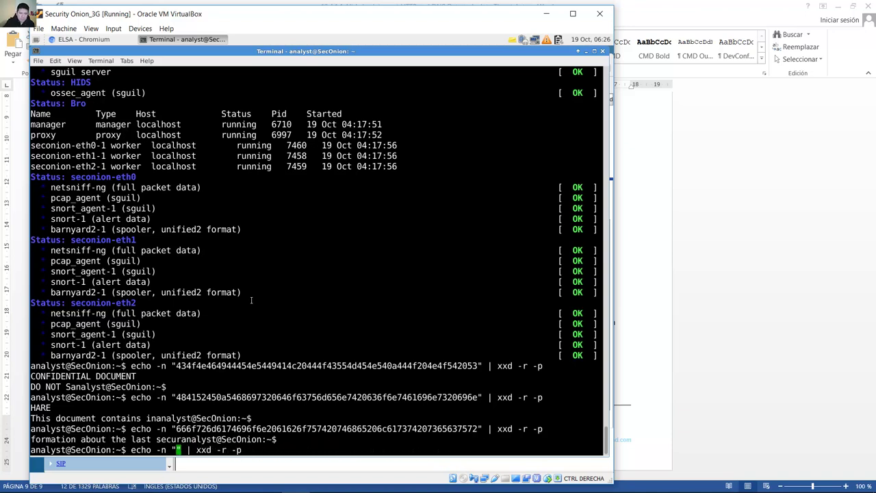
right_click(177, 449)
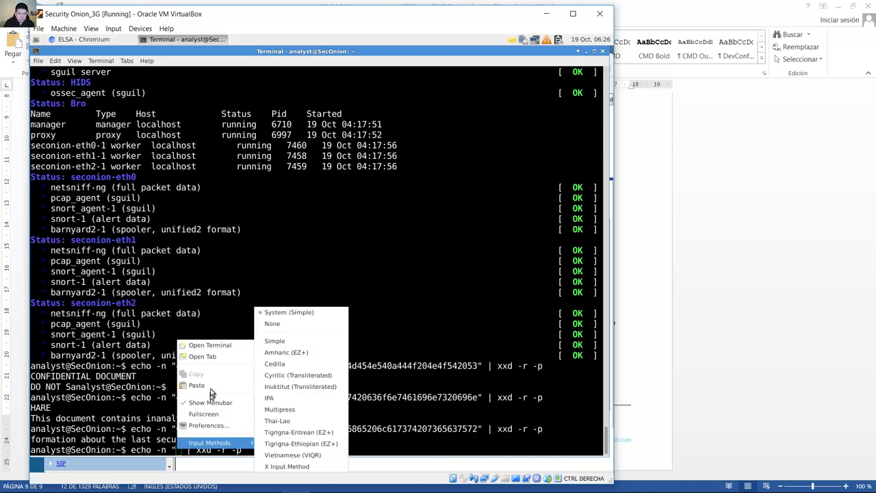
click(195, 386)
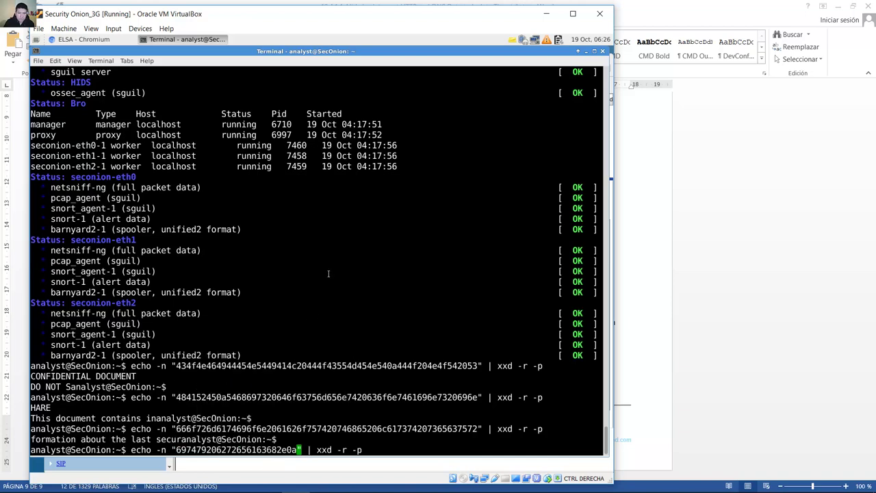
key(Return)
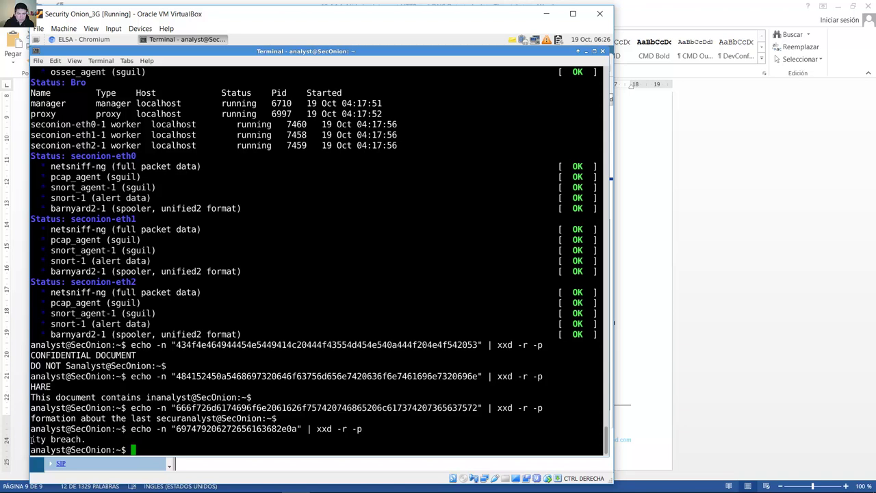
Step: Copy the decoded 'ity breach.' and bring up the editing menu in Notes
drag(31, 439, 86, 437)
right_click(82, 439)
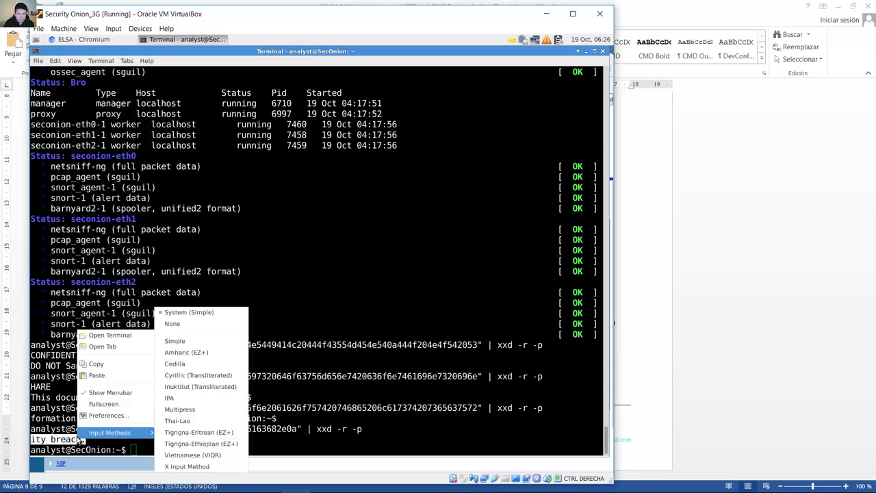
click(99, 364)
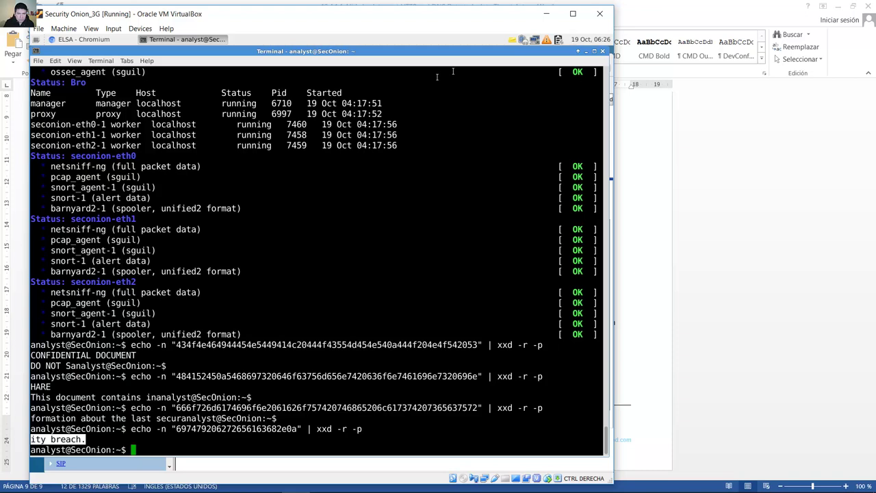
click(512, 39)
right_click(532, 134)
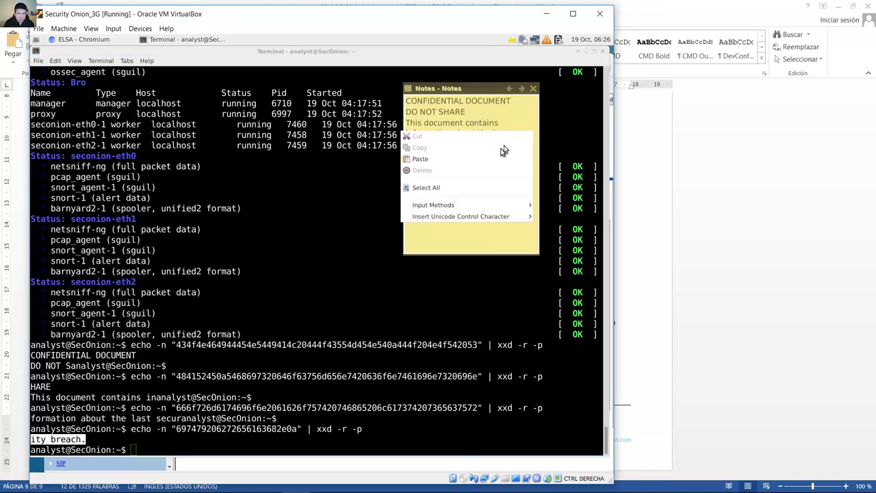